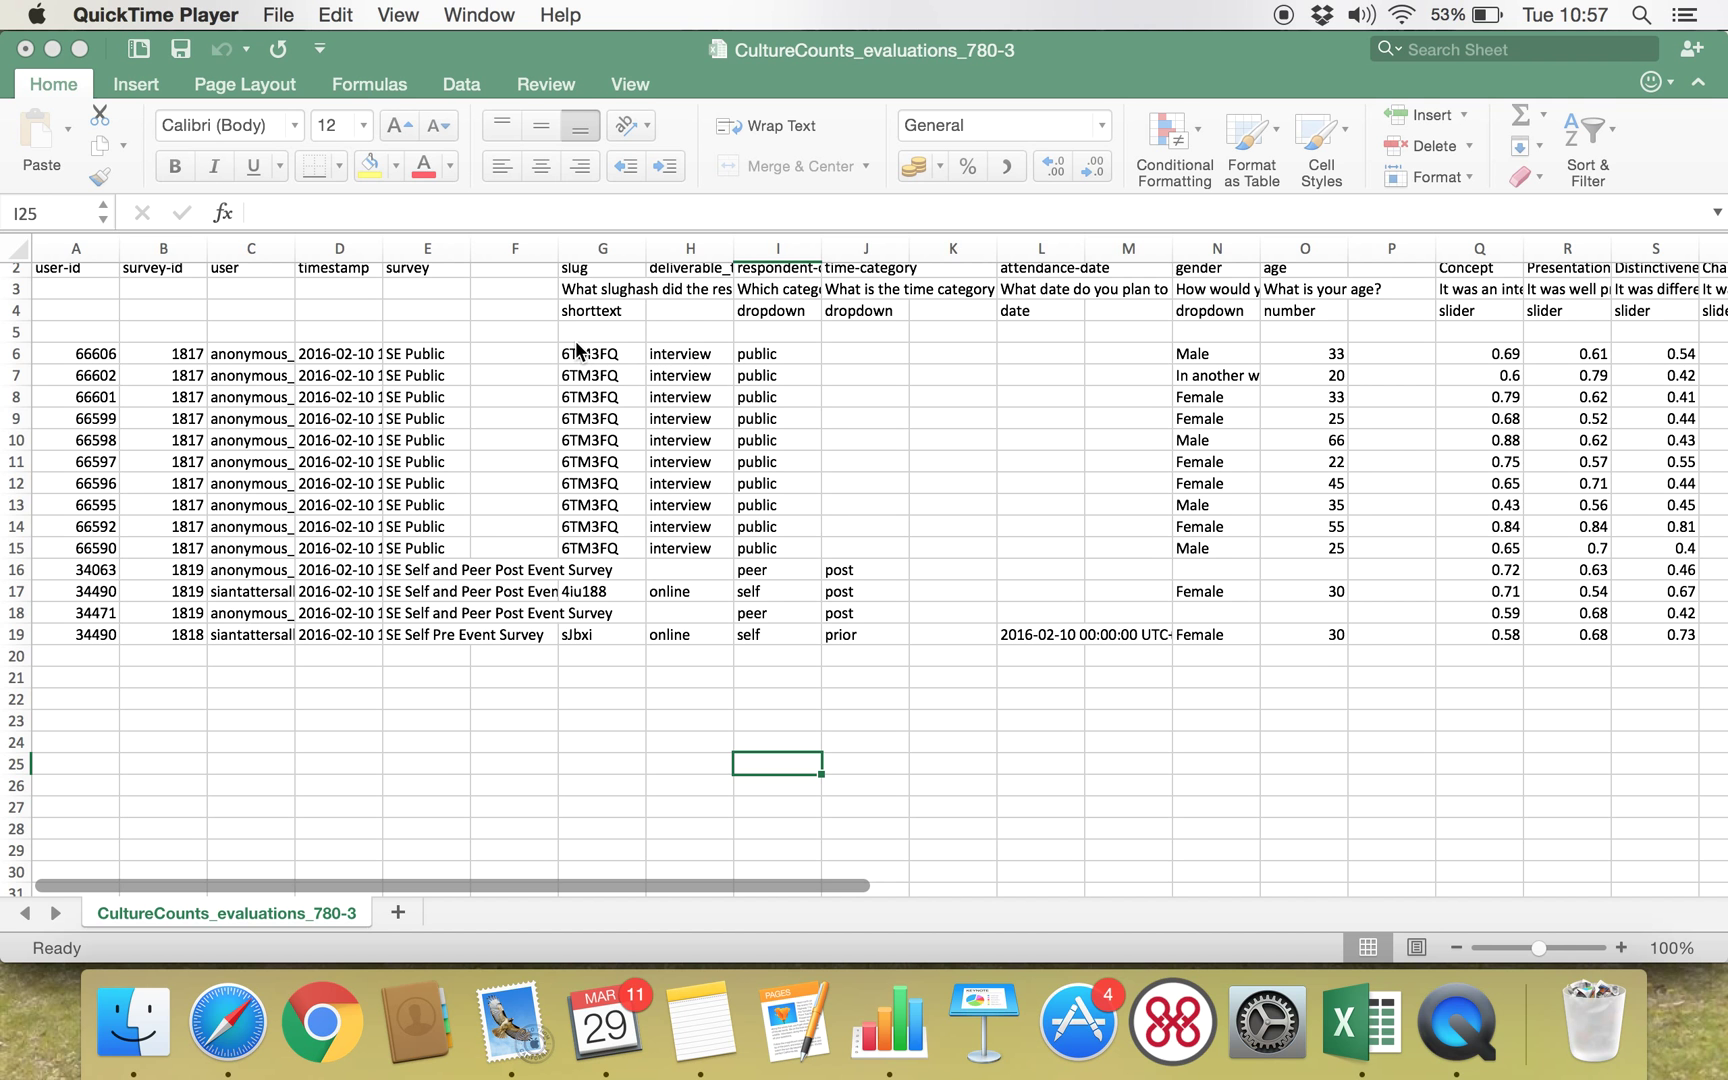
# - Look over the survey data's columns, from user-id across to the custom three-word responses
pyautogui.scroll(1, 576, 345)
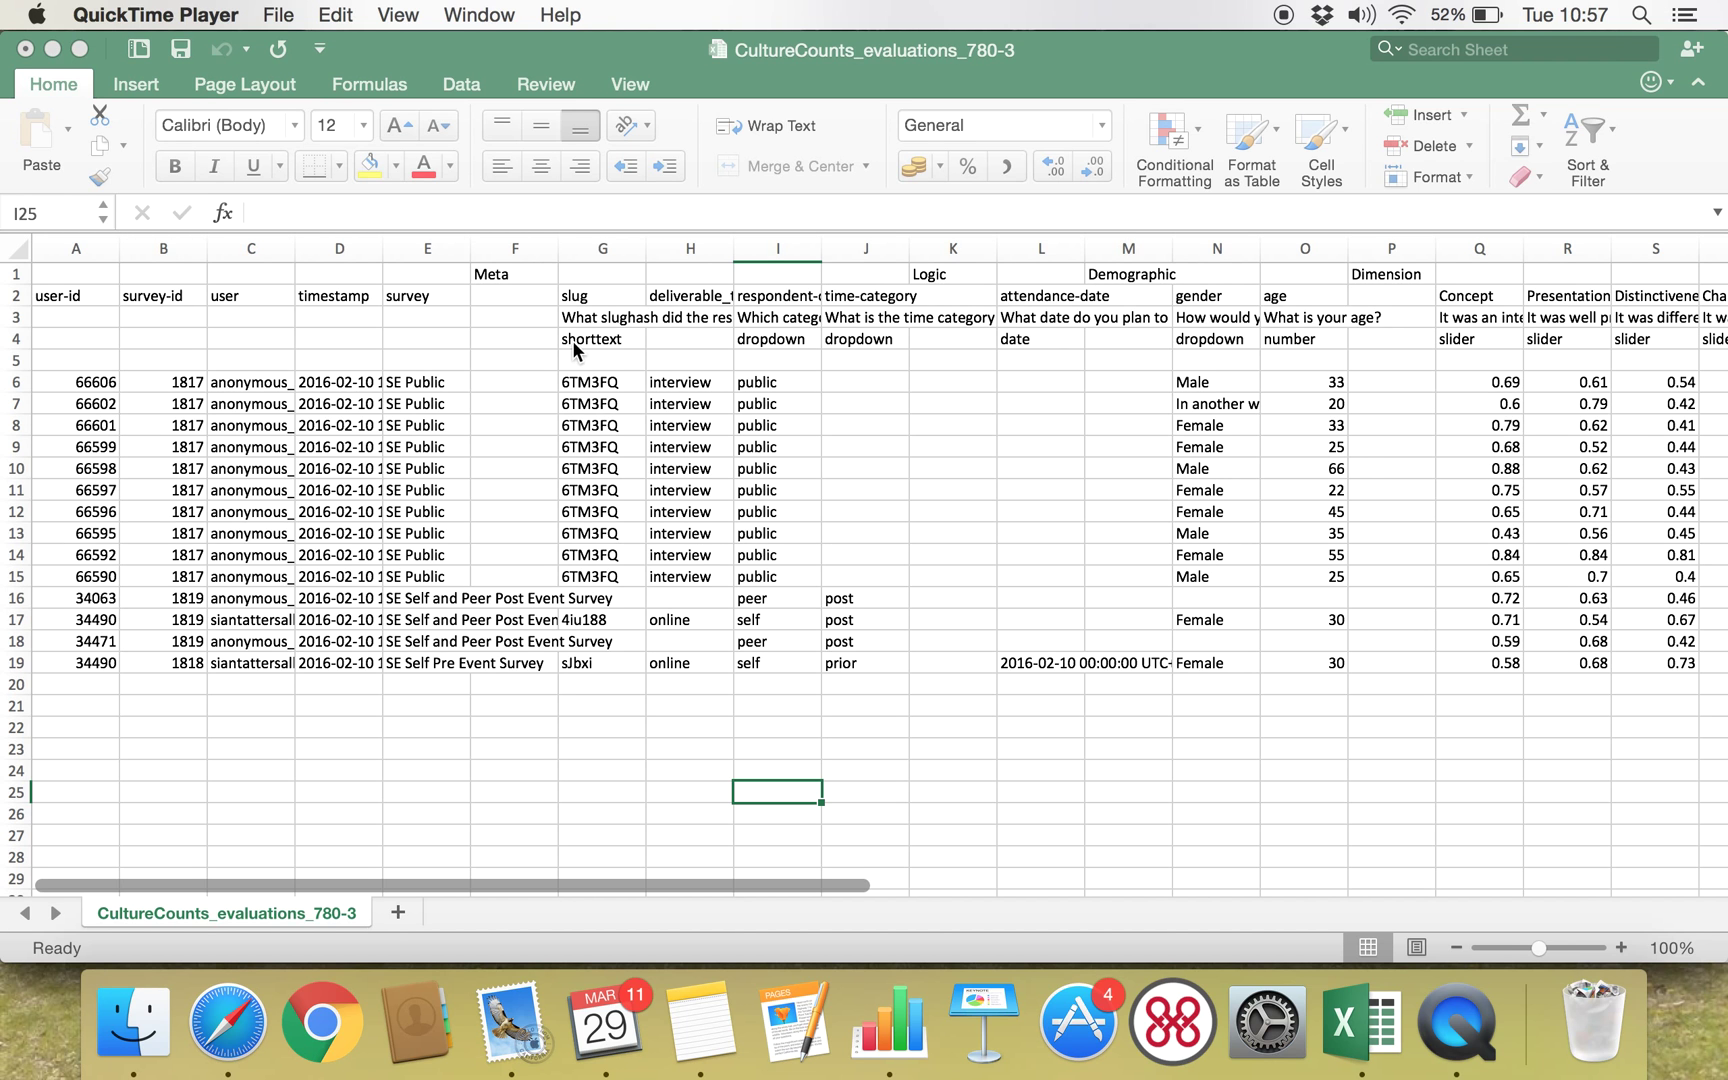
pyautogui.click(394, 680)
pyautogui.click(438, 732)
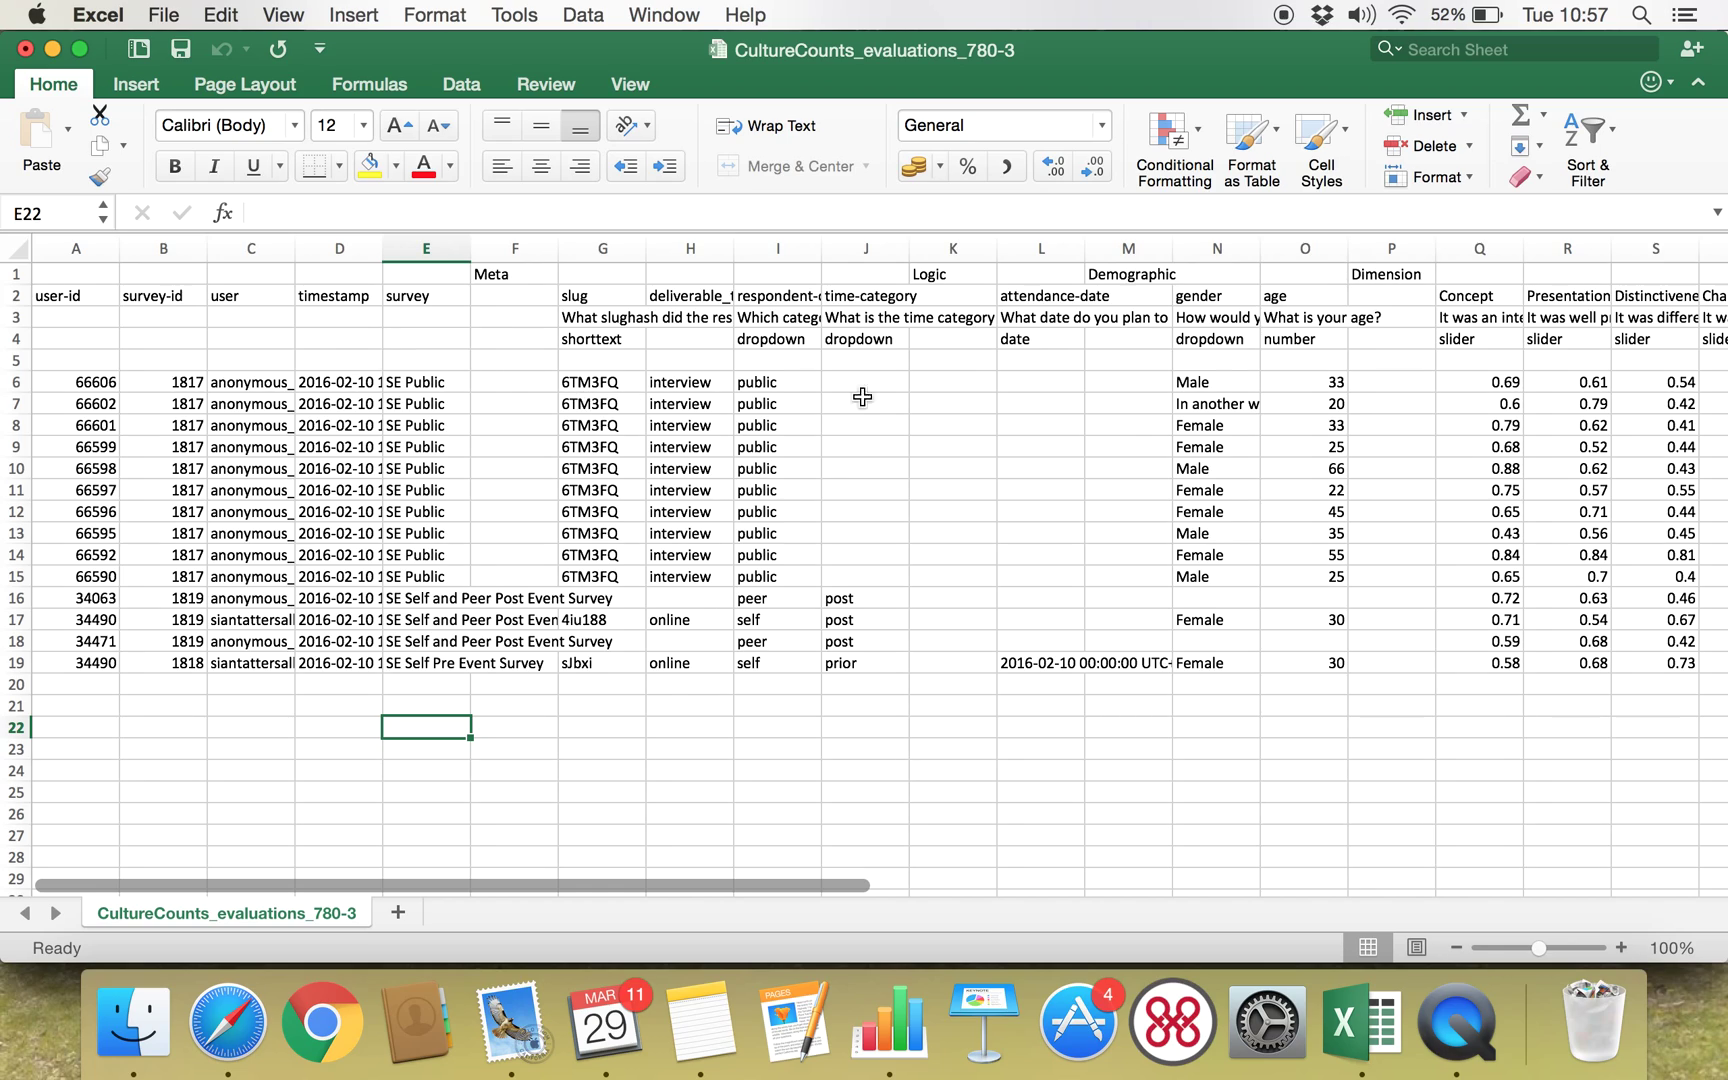
pyautogui.hscroll(15, 1167, 453)
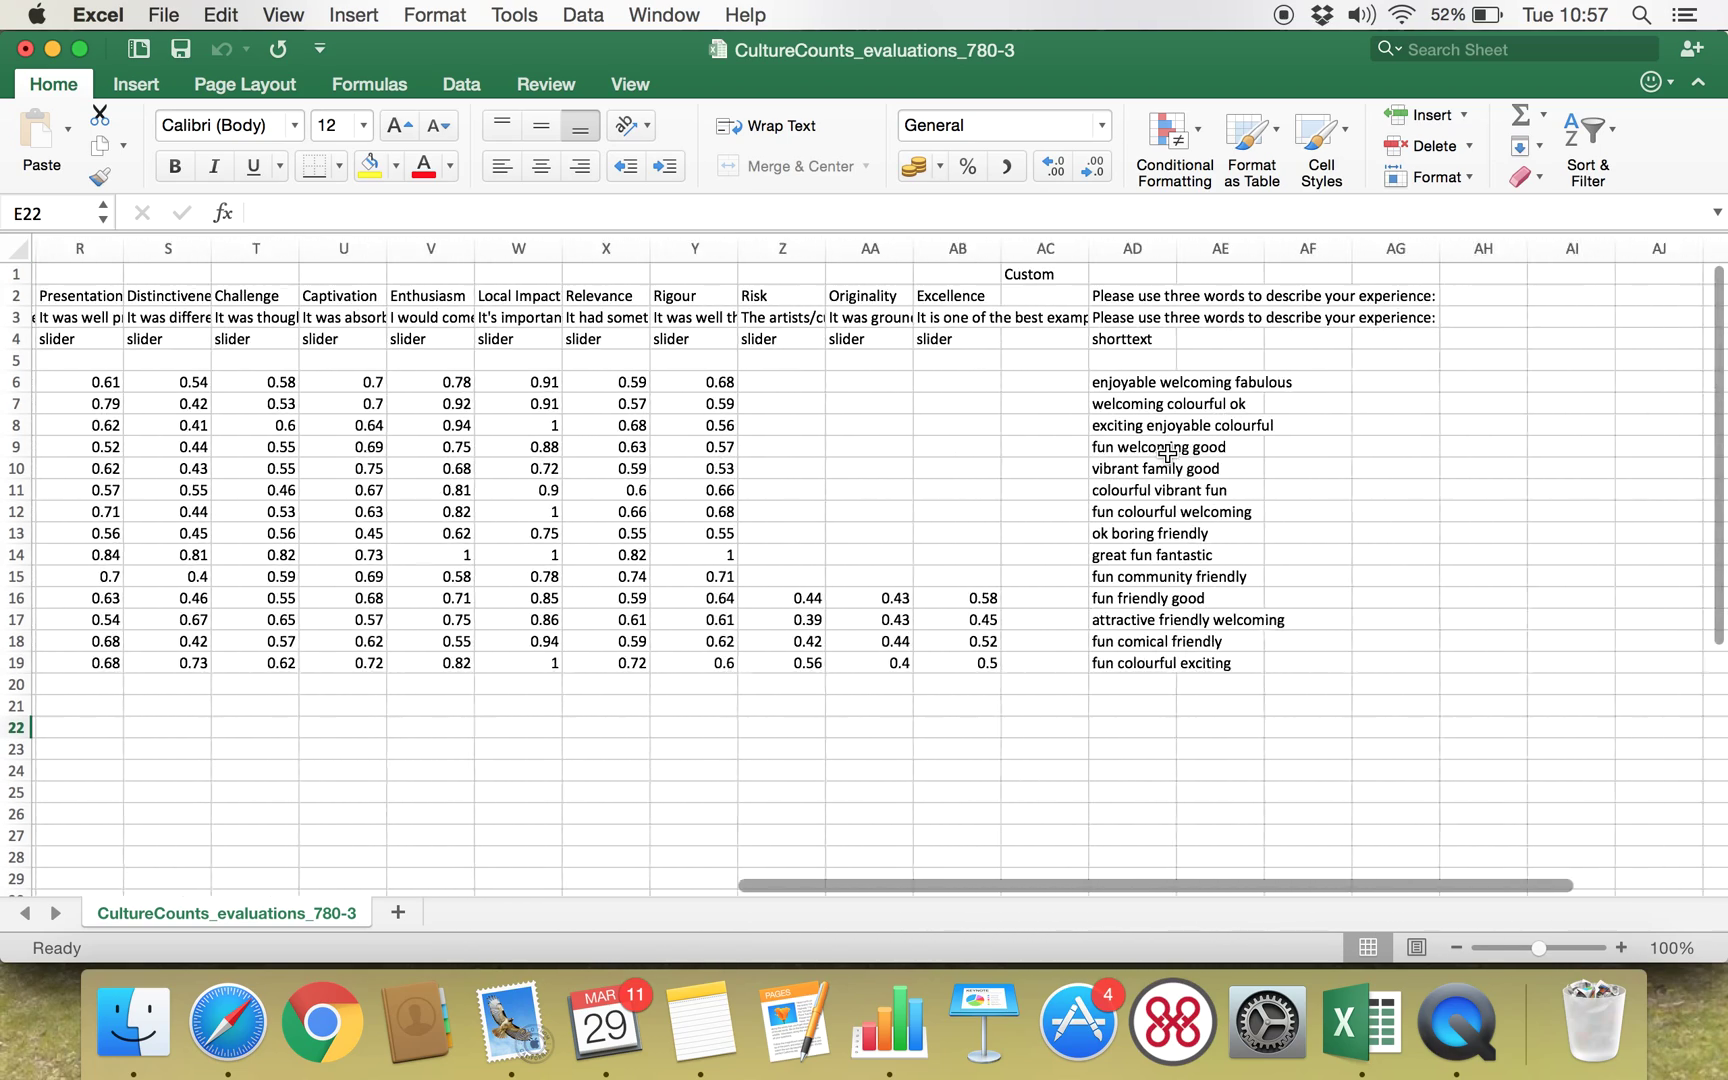
pyautogui.hscroll(-15, 1167, 453)
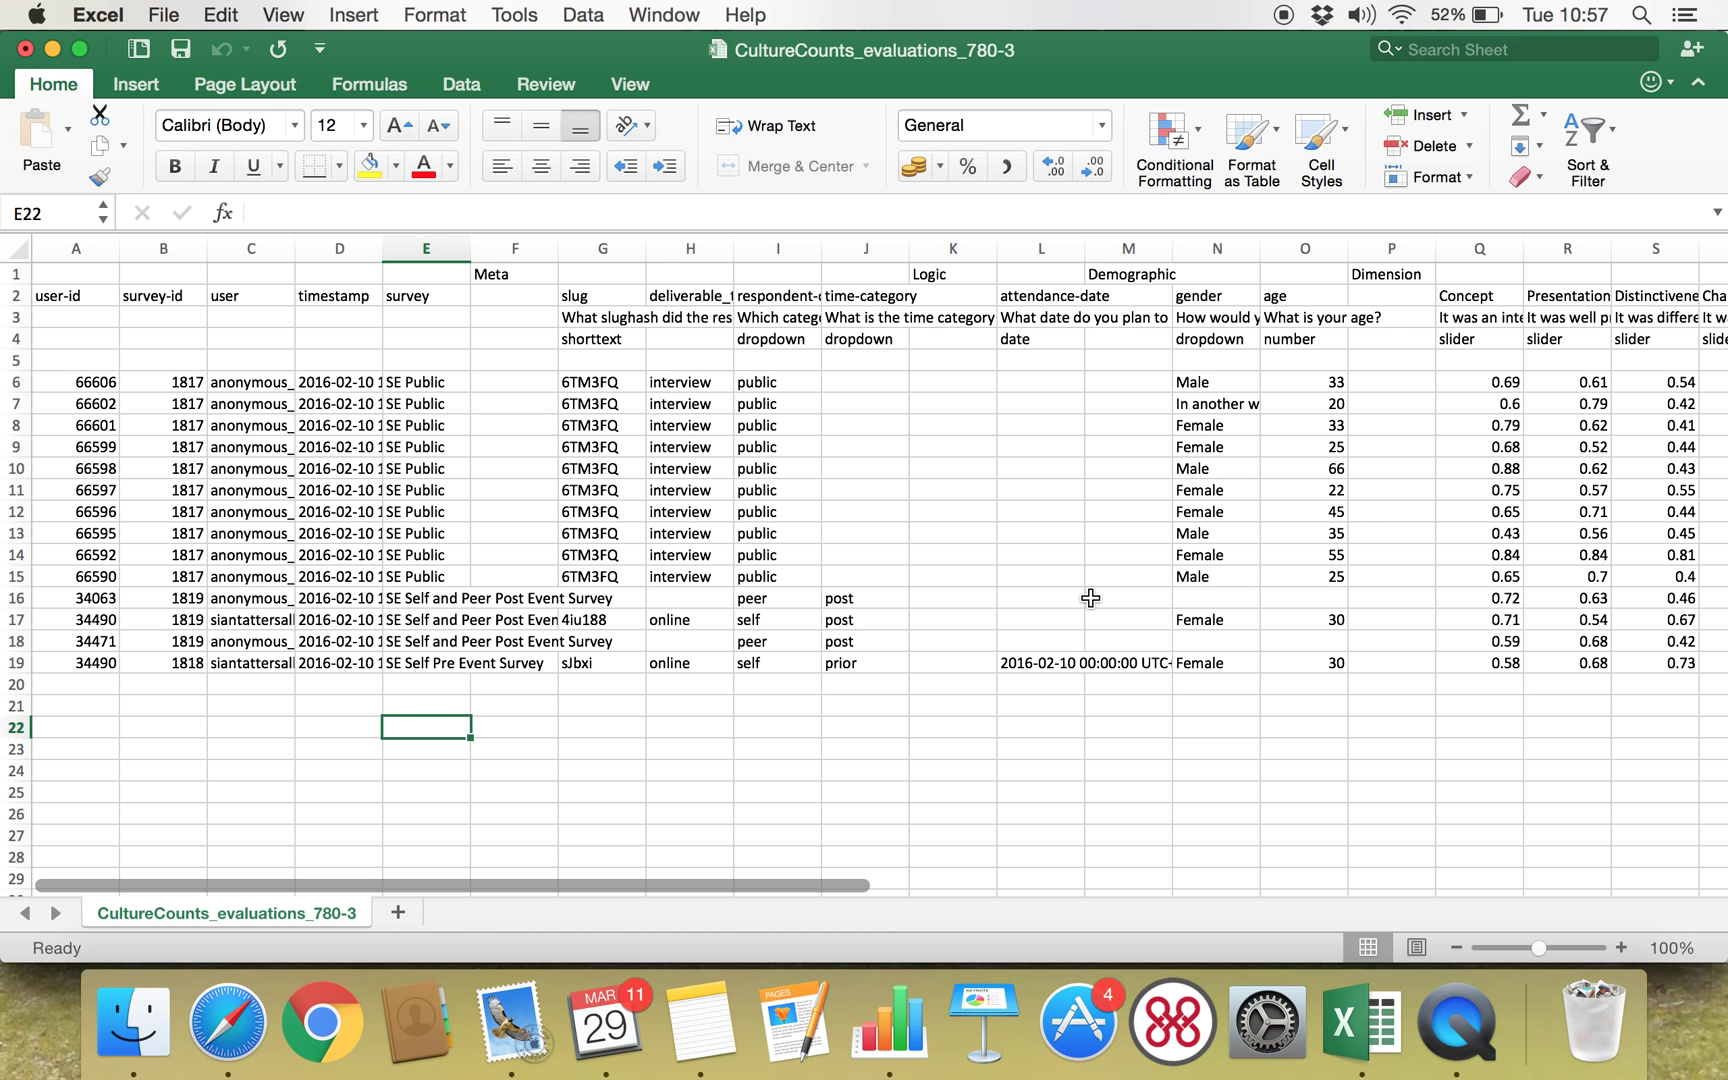
# - Copy rows 1 to 19 of the evaluations sheet into a new worksheet, starting at cell A1
pyautogui.scroll(1, 1090, 598)
pyautogui.moveTo(8, 270); pyautogui.dragTo(10, 660)
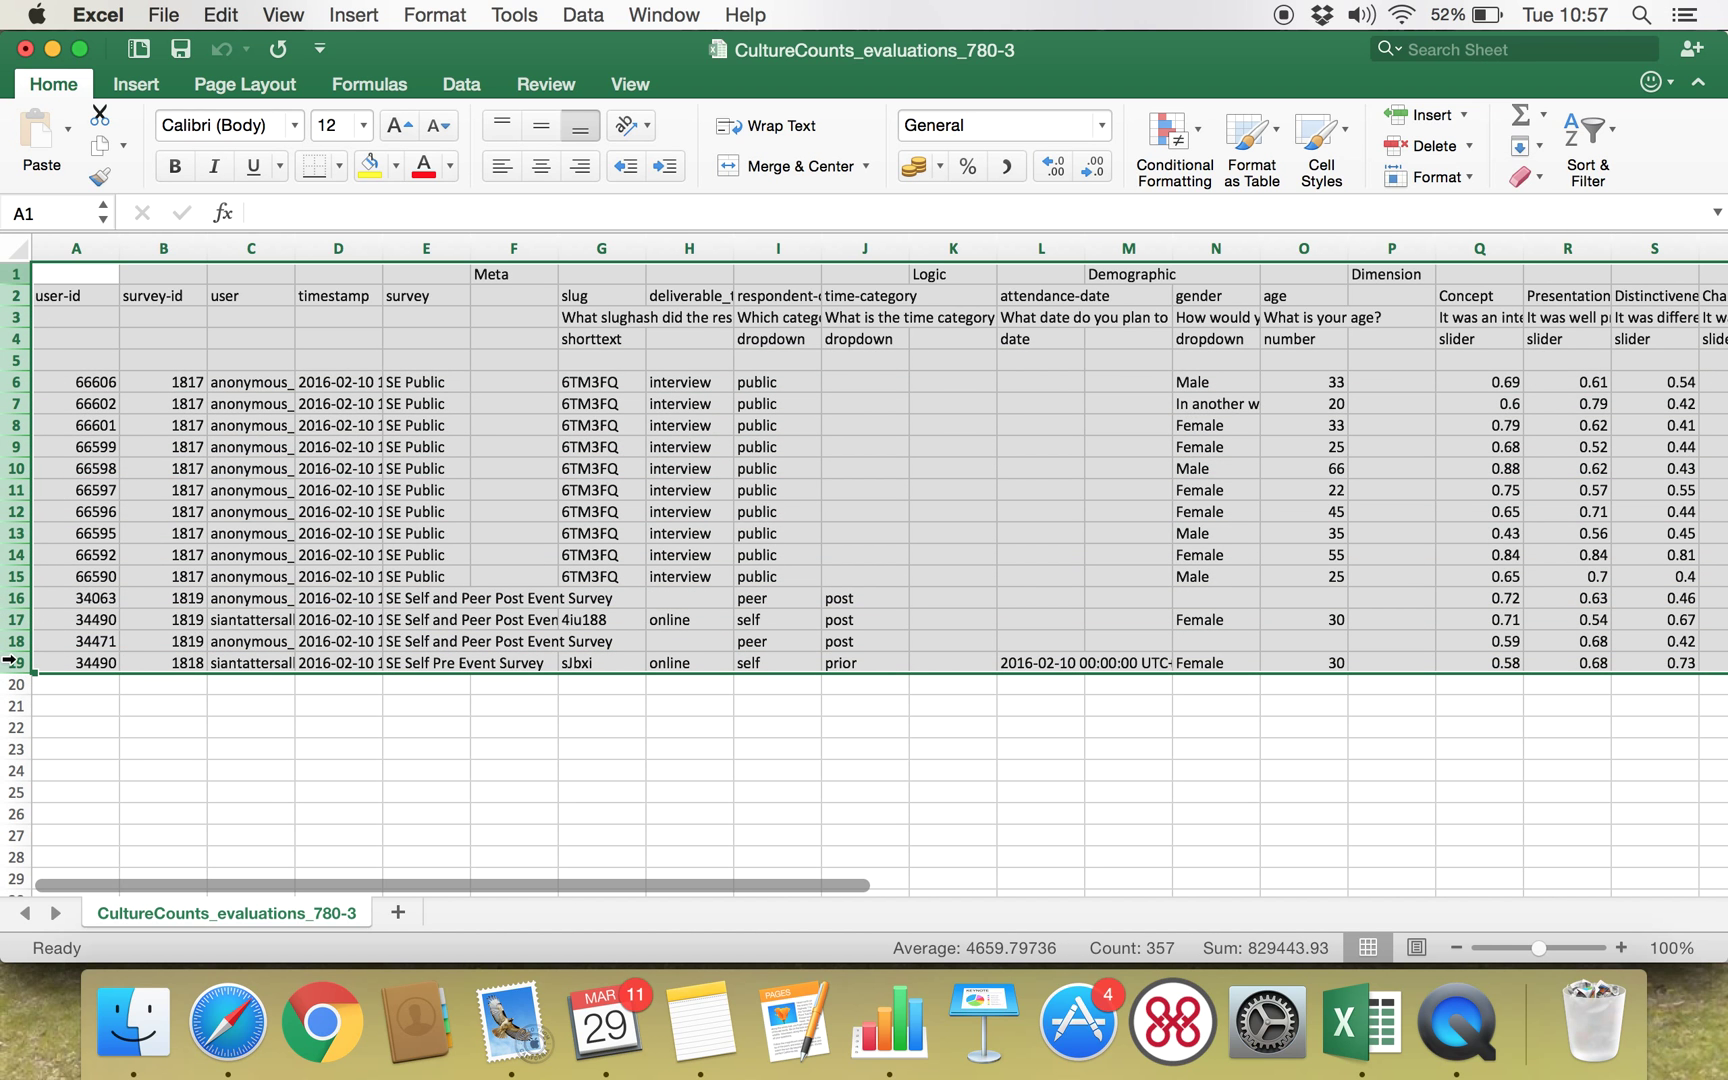
pyautogui.press('super+c')
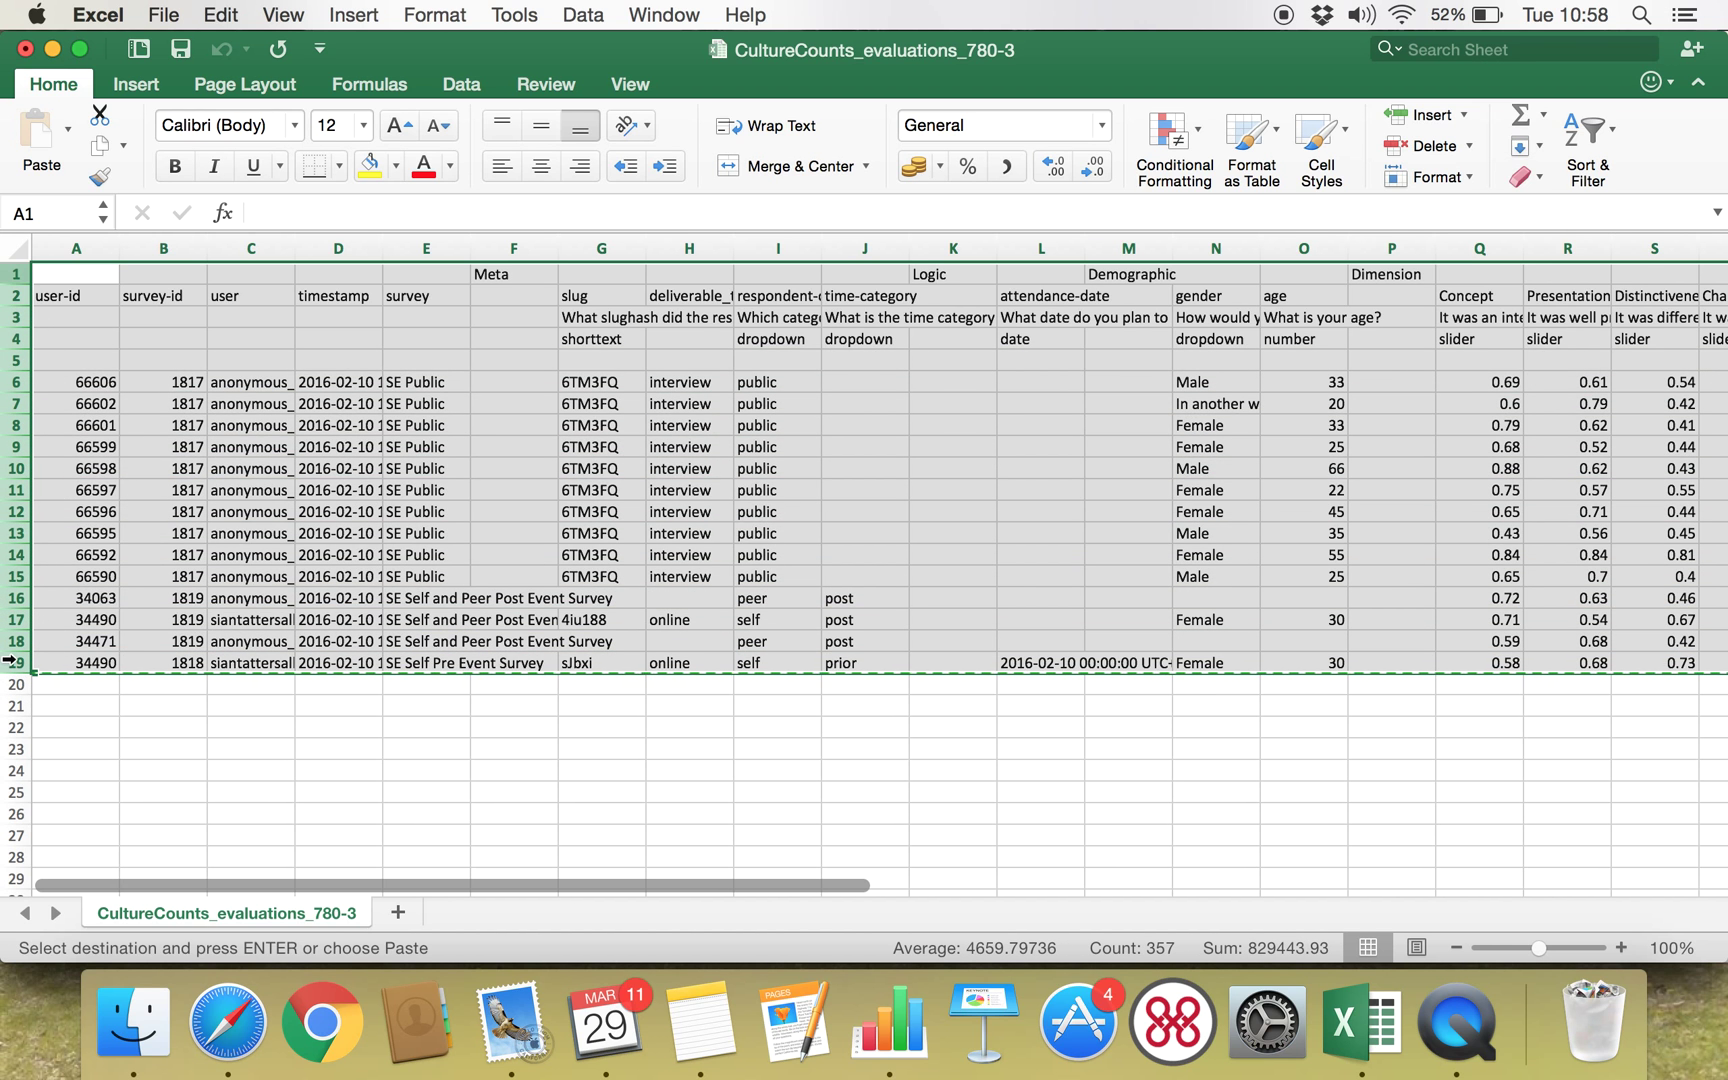
pyautogui.click(396, 913)
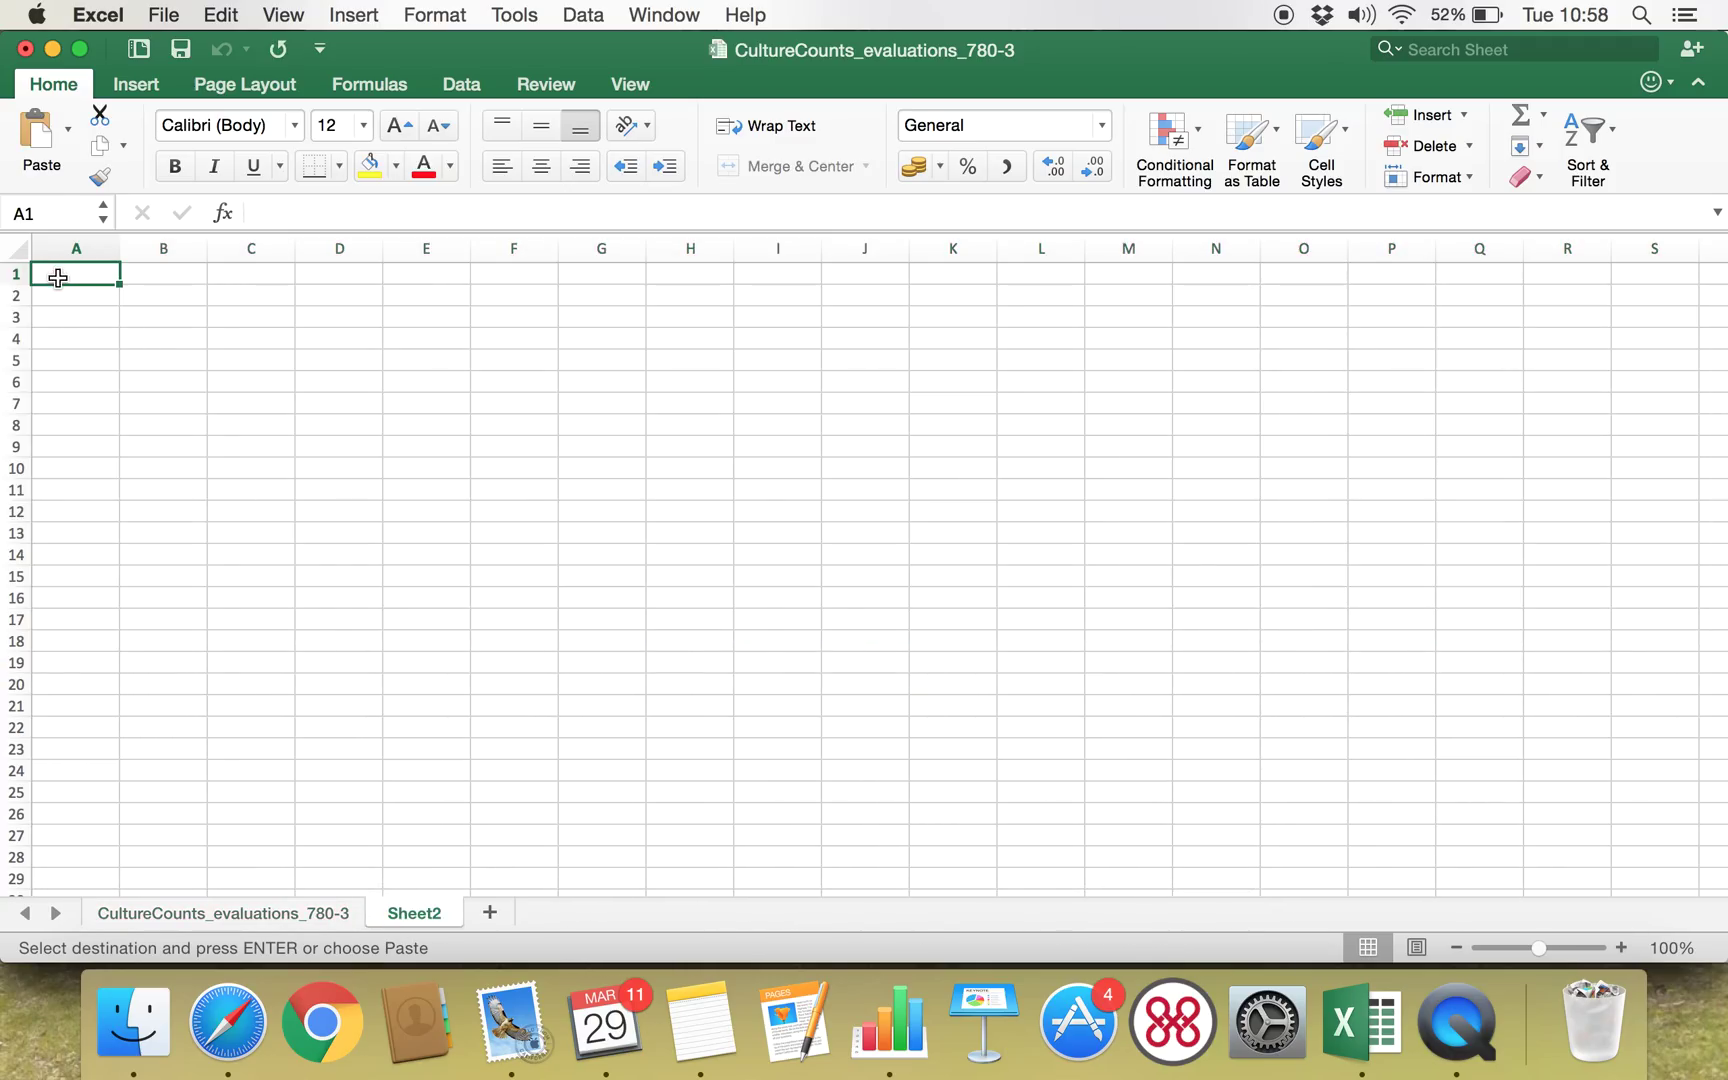
pyautogui.press('super+v')
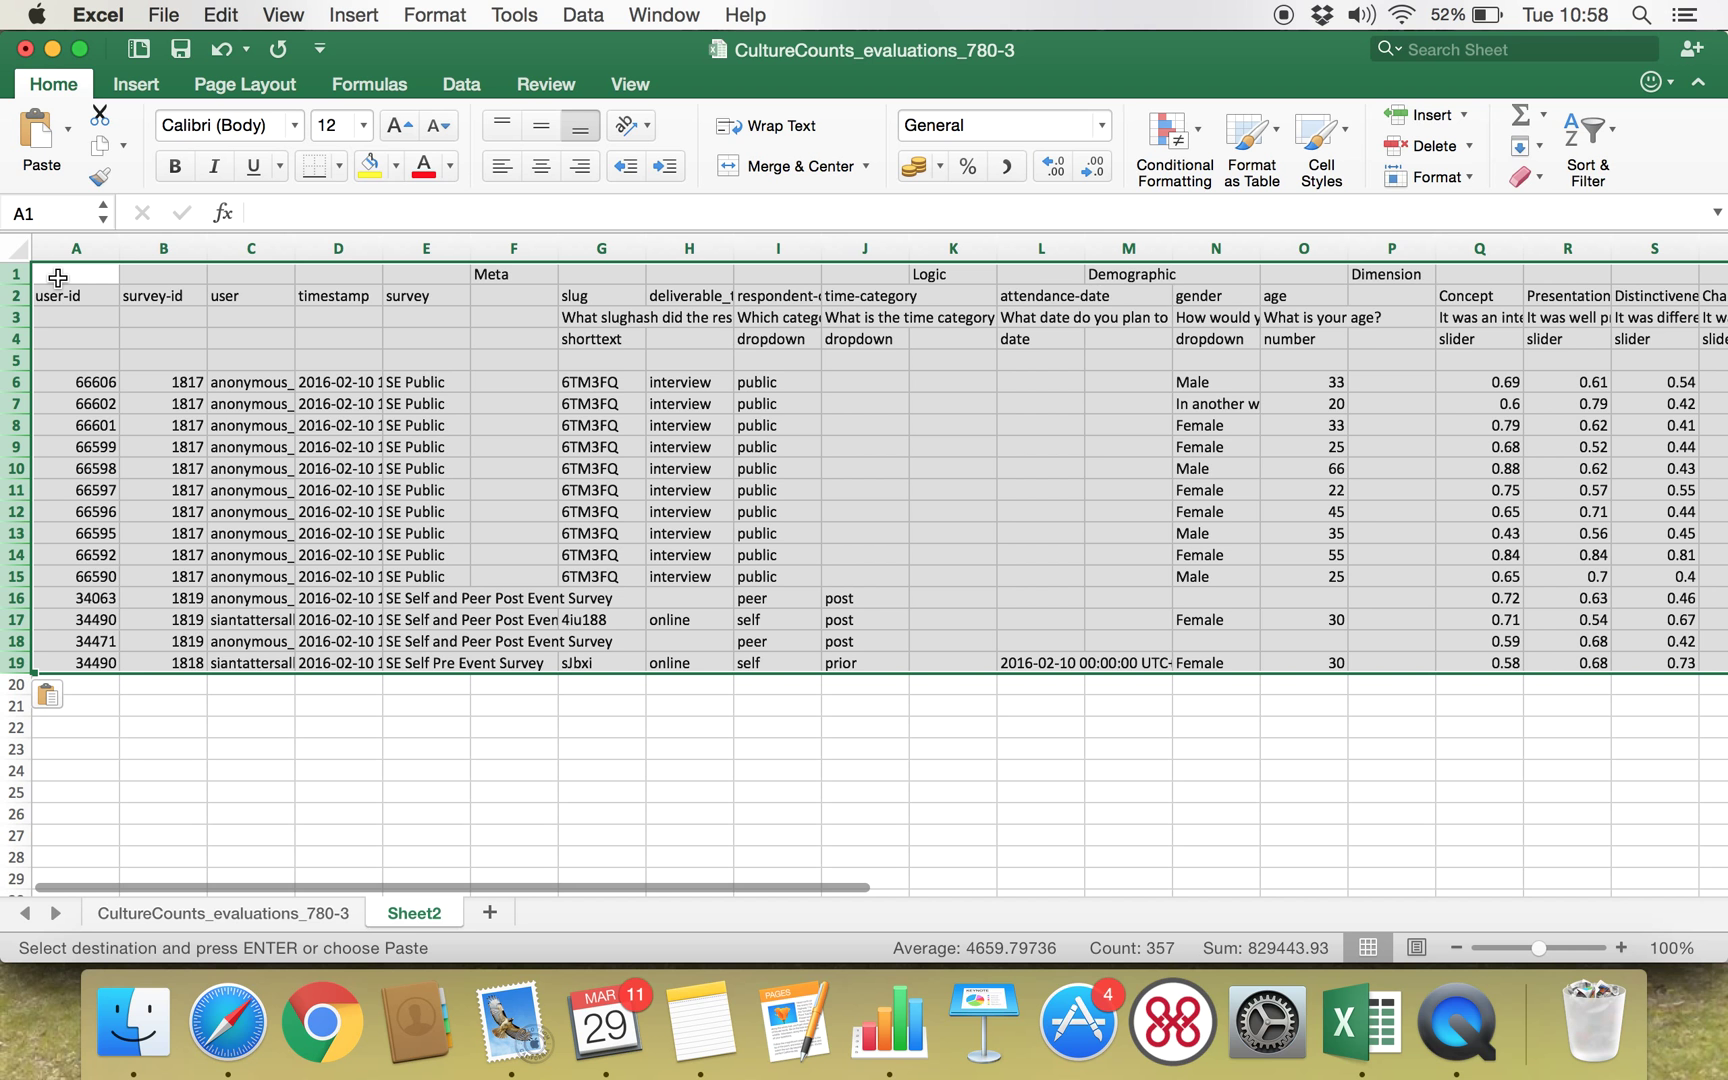
# - Rename the original CultureCounts_evaluations_780-3 worksheet as "Raw data"
pyautogui.click(230, 912)
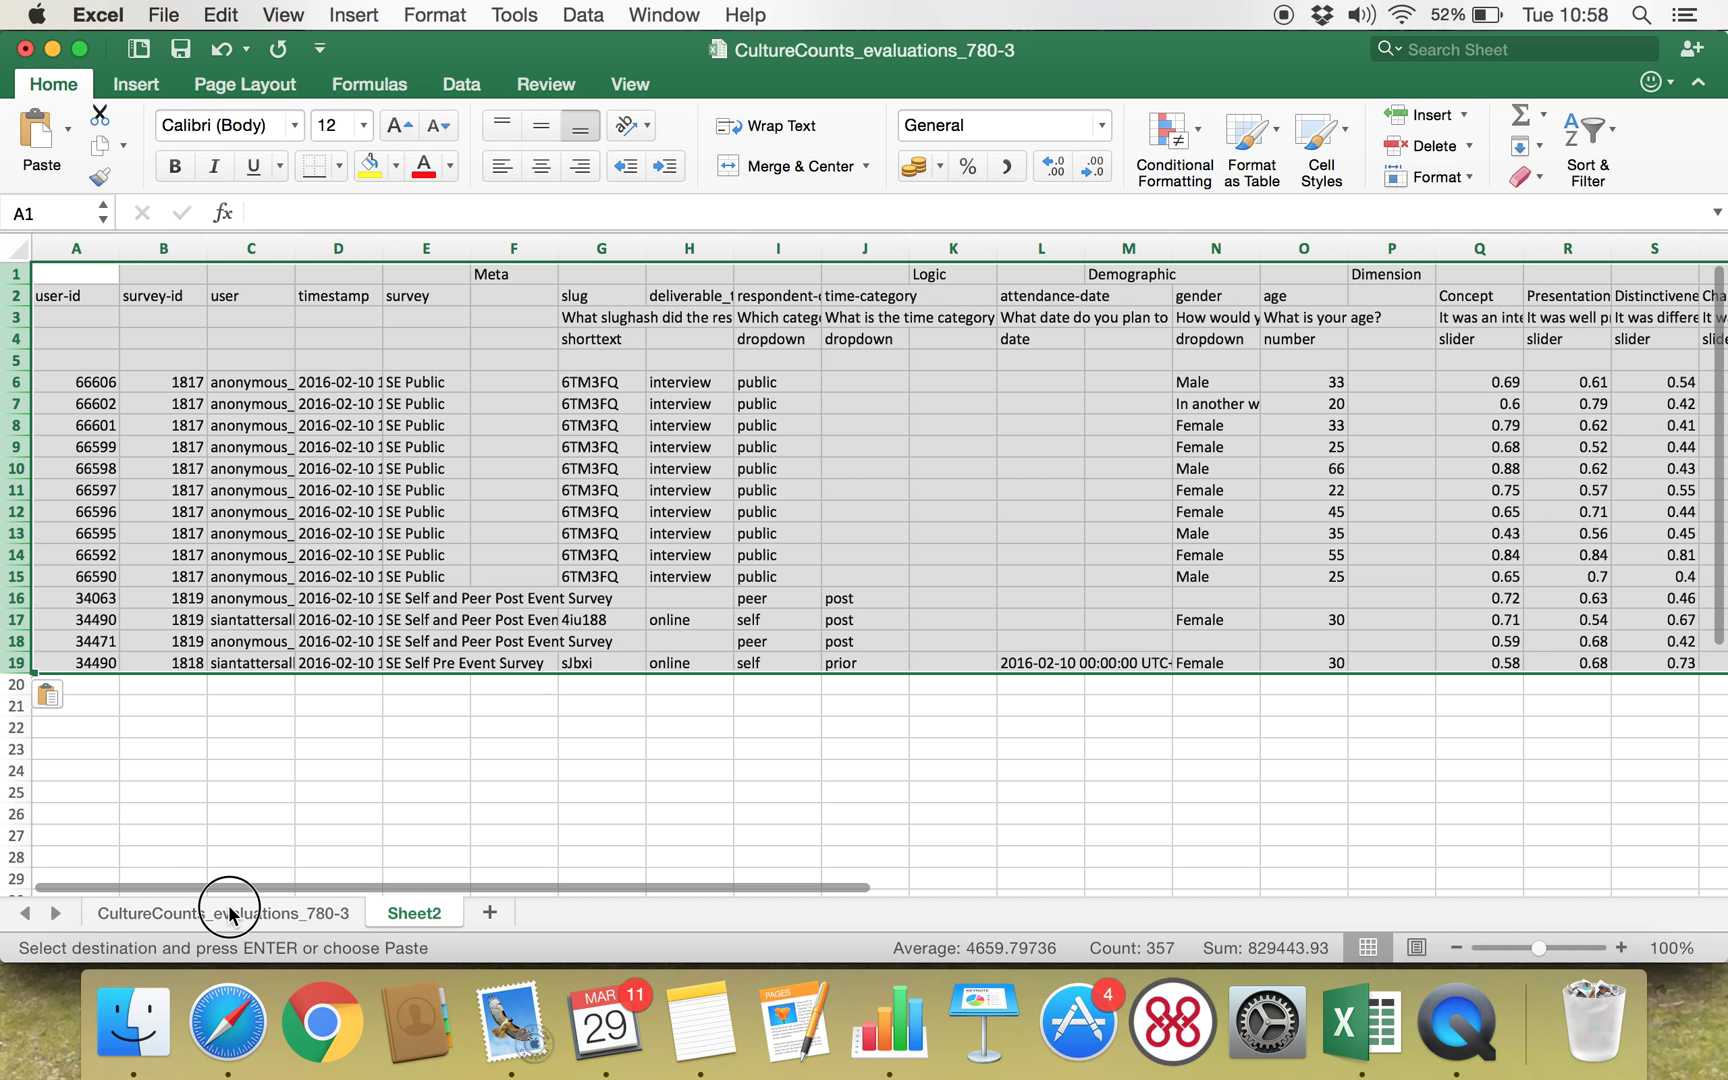
pyautogui.doubleClick(280, 812)
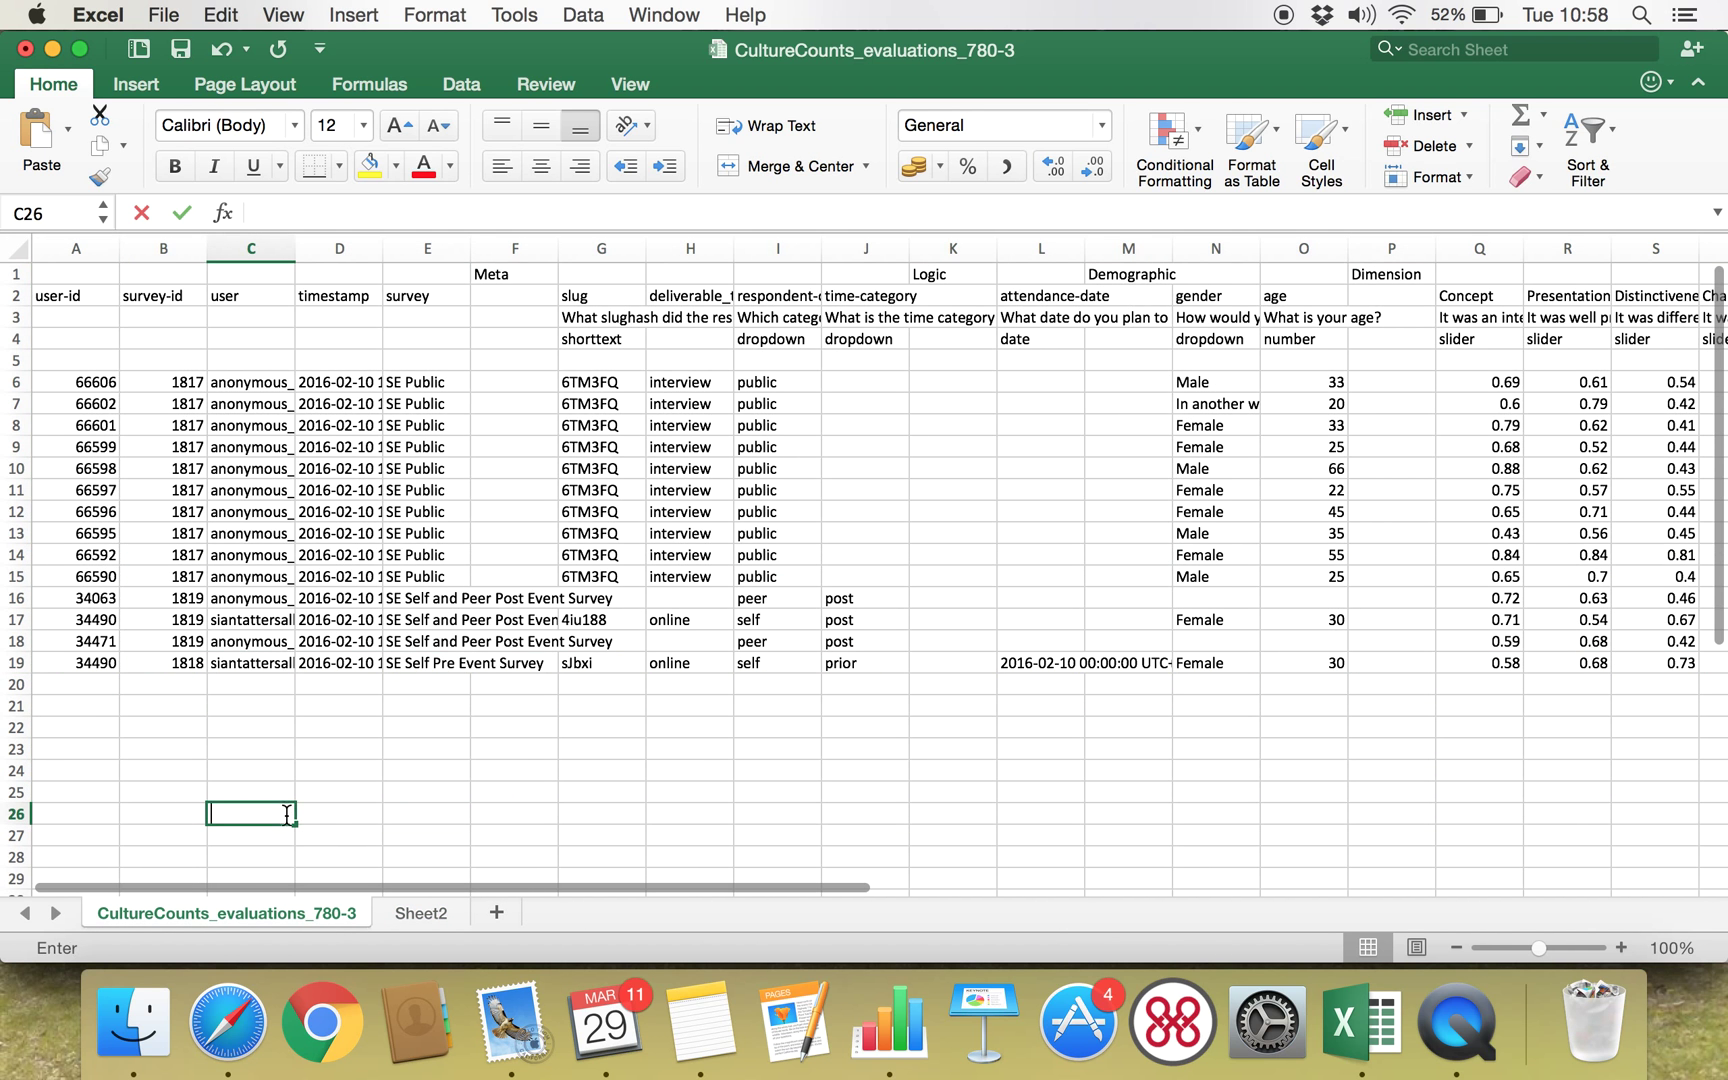
pyautogui.doubleClick(235, 912)
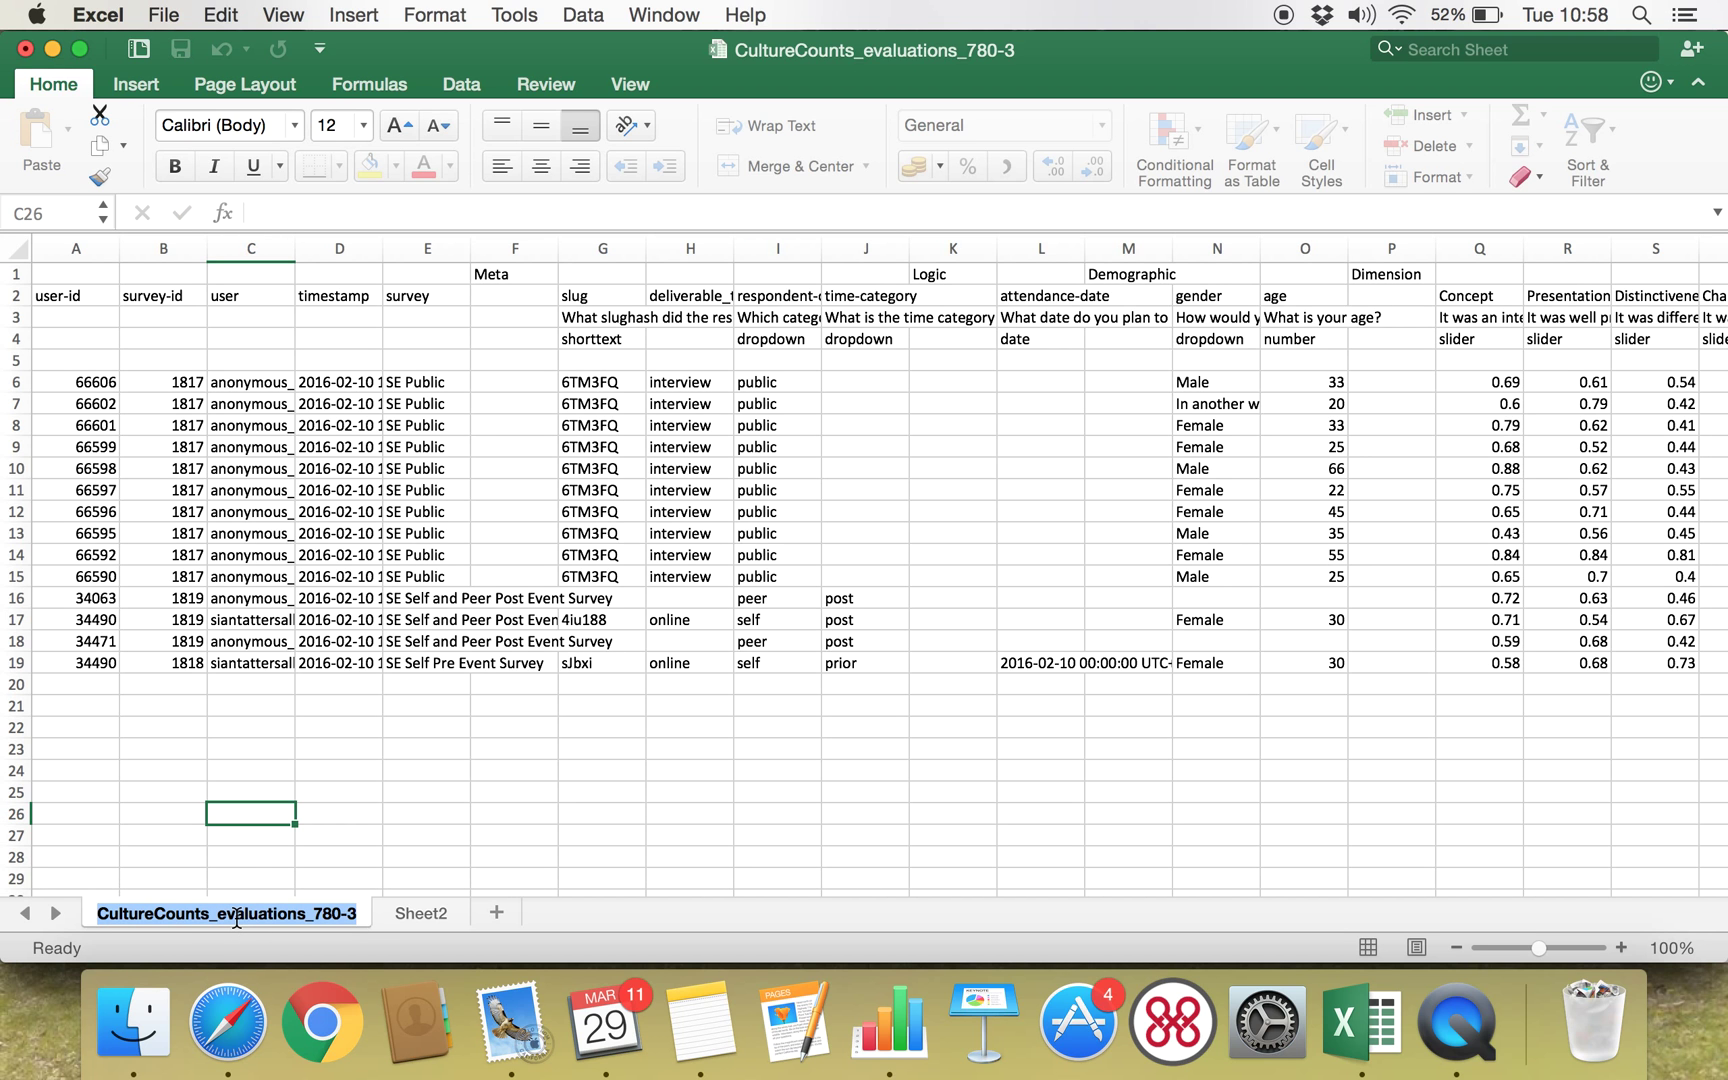
pyautogui.write('Raw data')
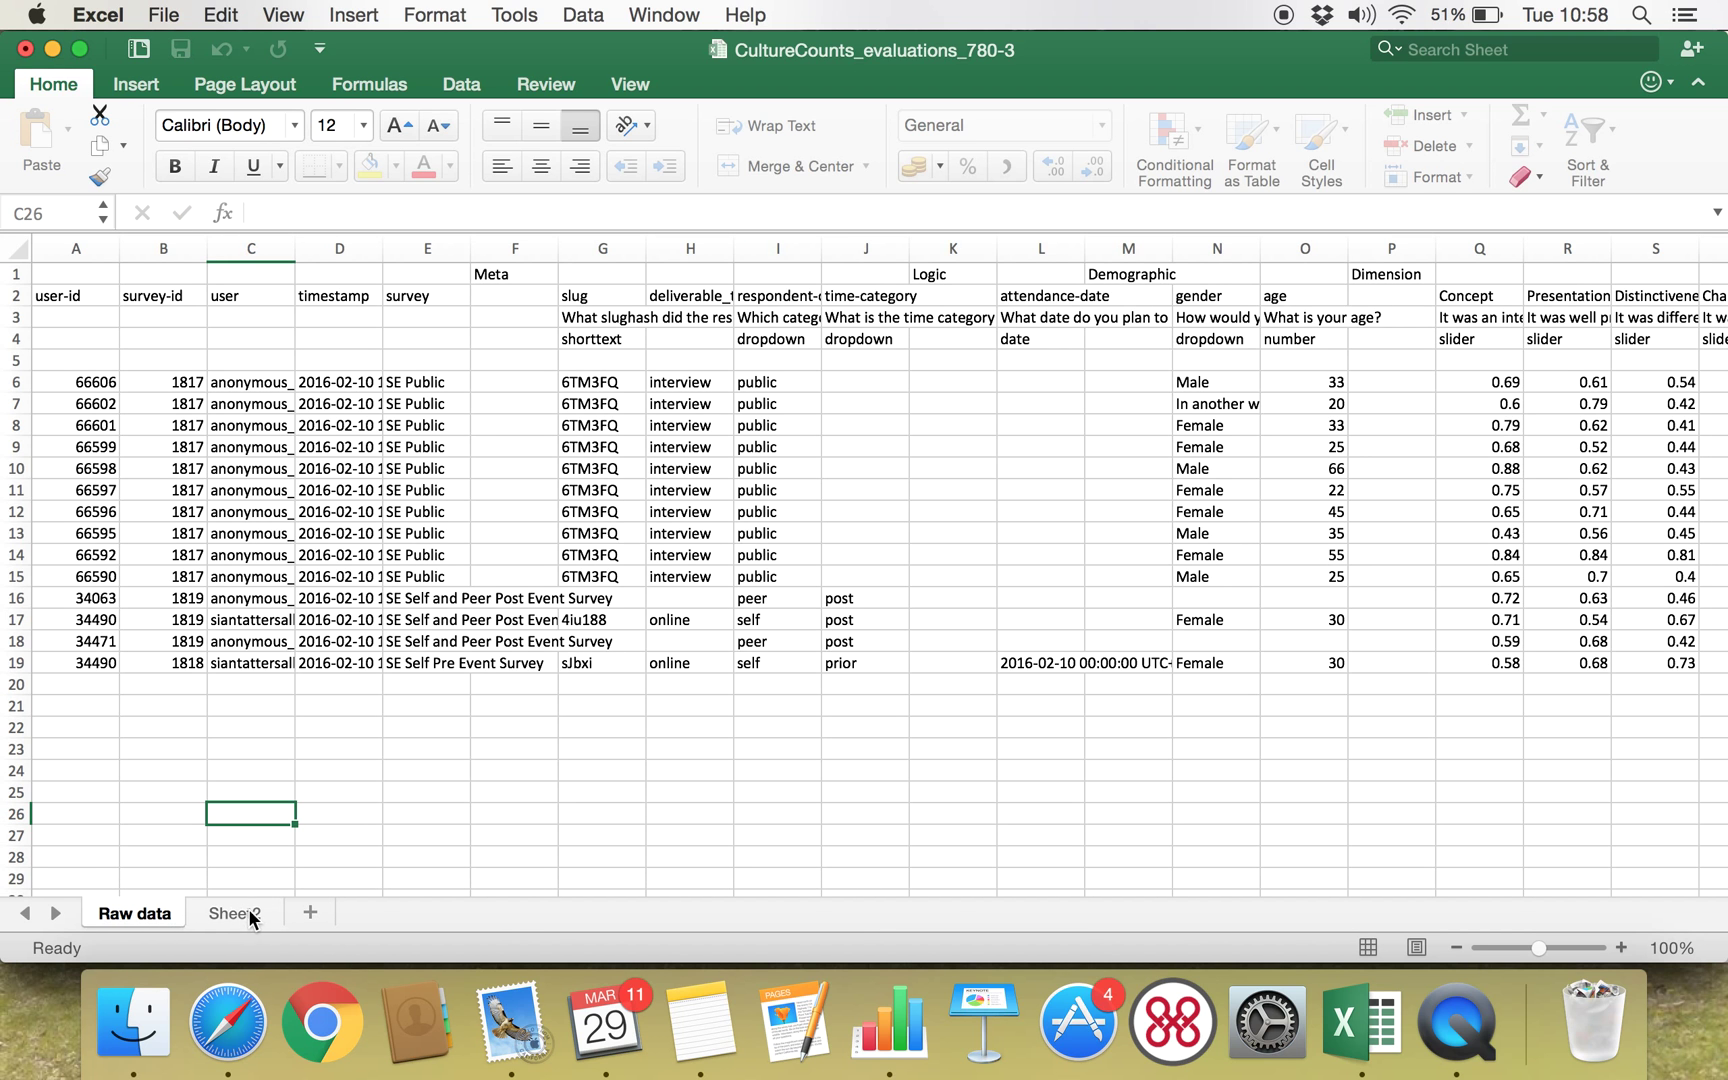
# - Rename the worksheet holding the copied data, Sheet2, as "Mean and St Dev"
pyautogui.click(245, 914)
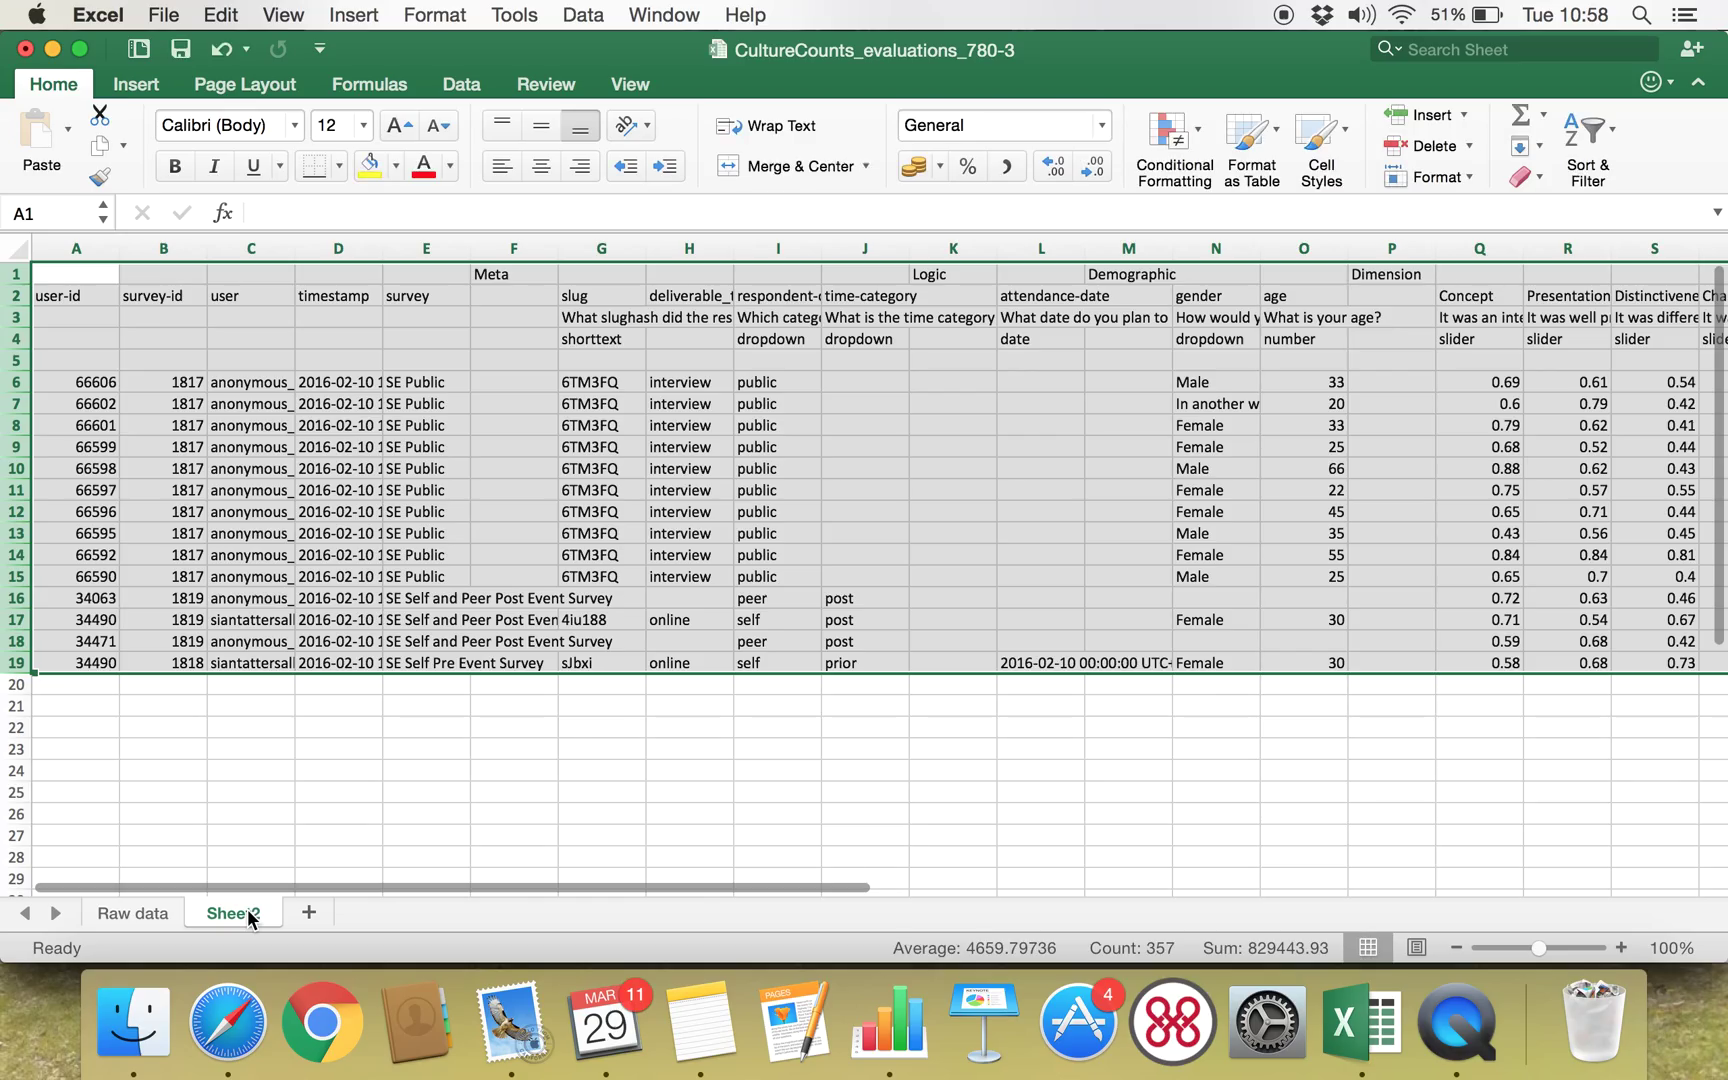
pyautogui.doubleClick(240, 913)
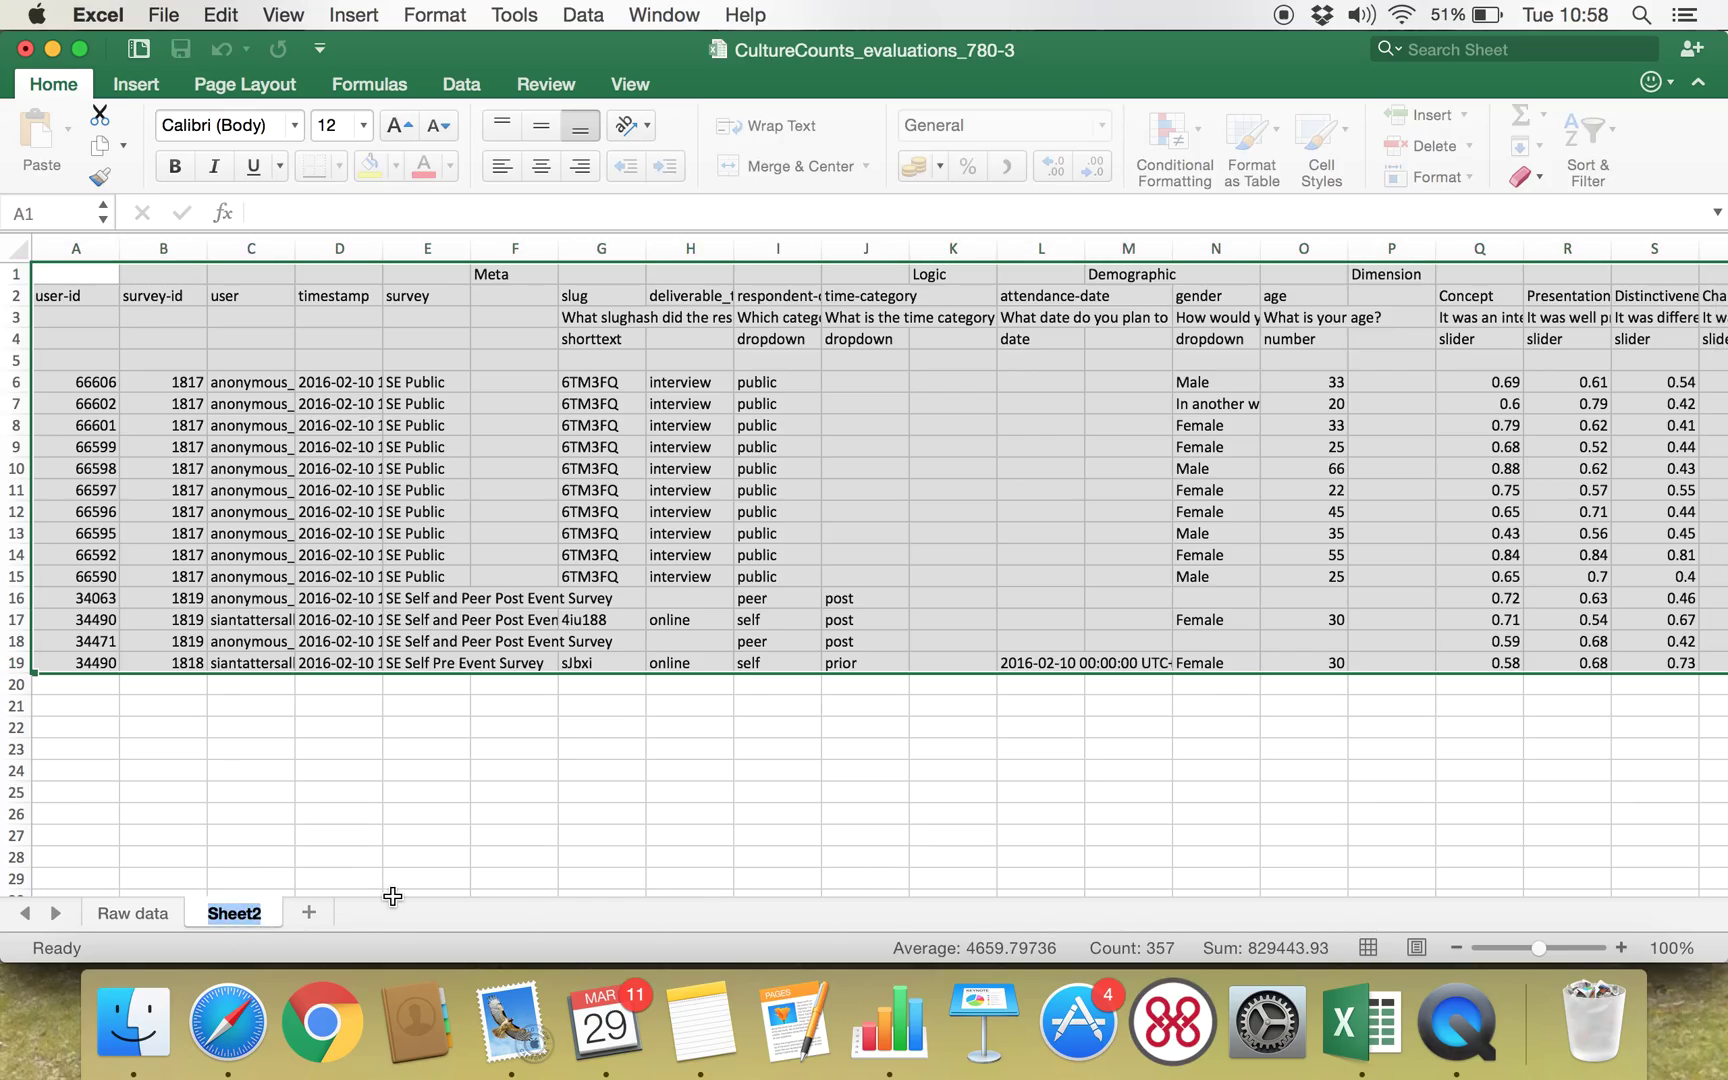
pyautogui.write('Mean and St Dev')
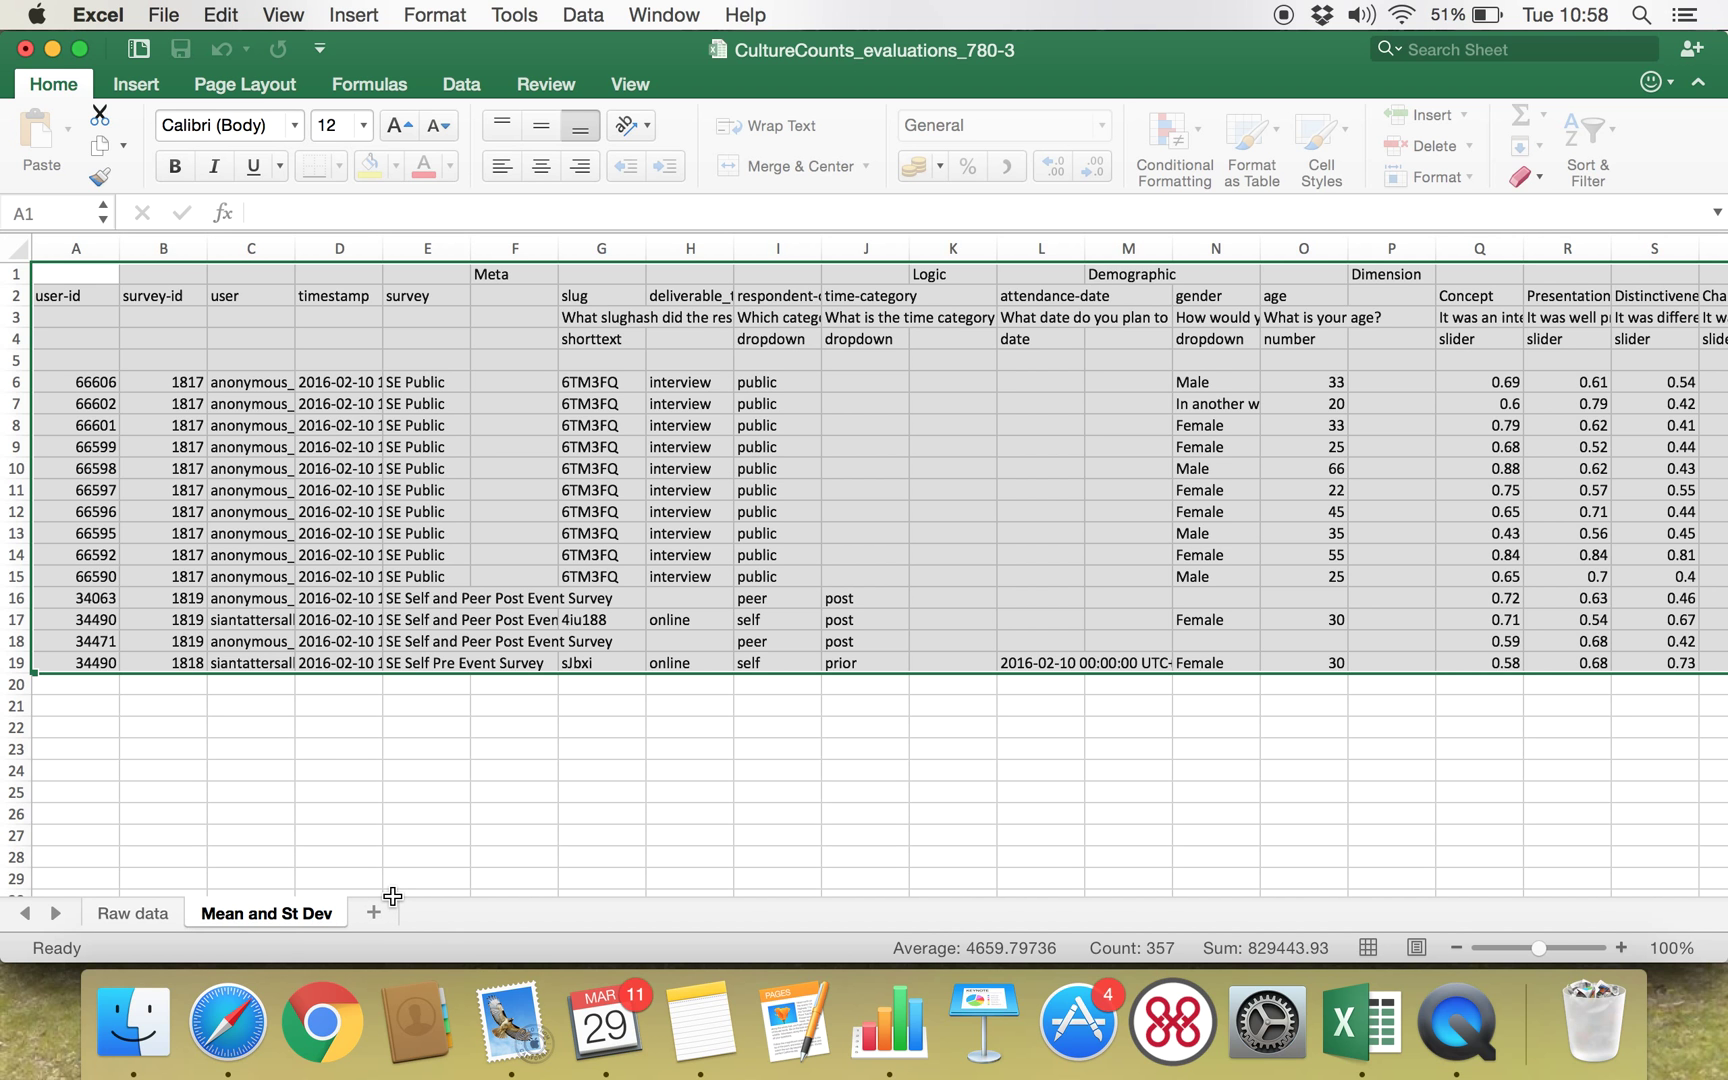
pyautogui.click(505, 845)
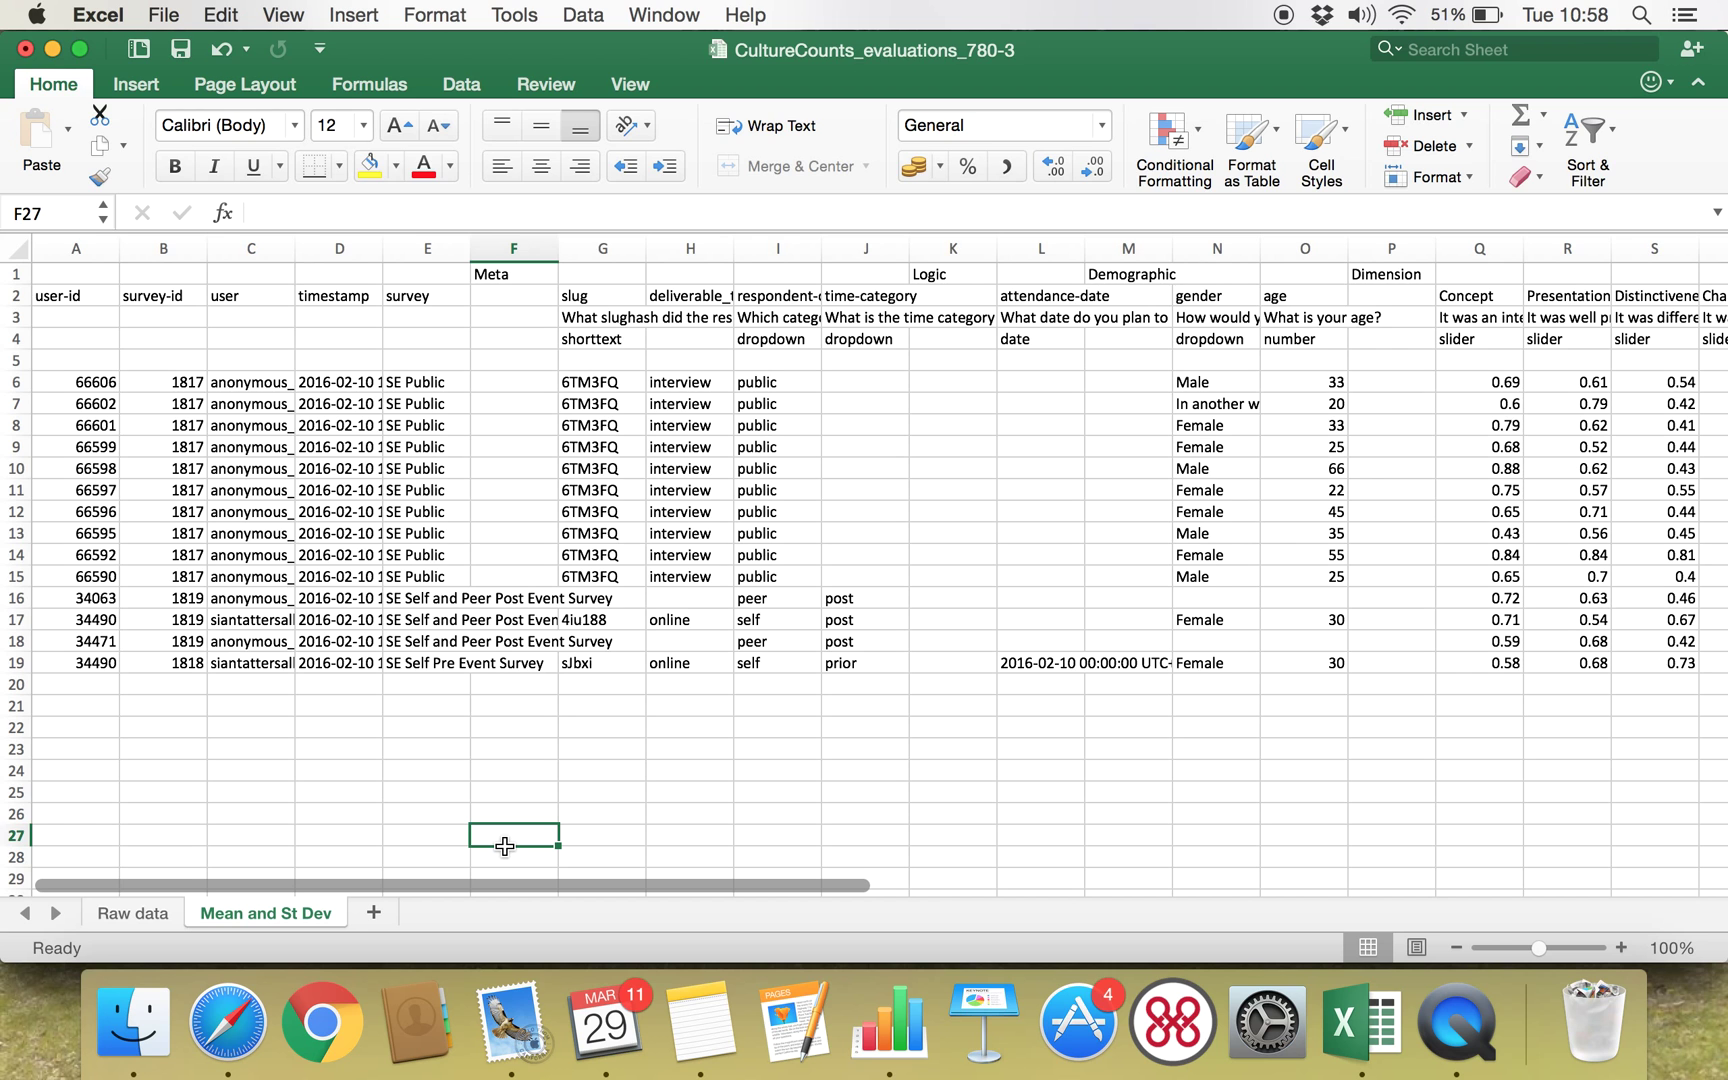
# - Hide rows 16 to 19, the self and peer responses, in the Mean and St Dev sheet
pyautogui.click(20, 597)
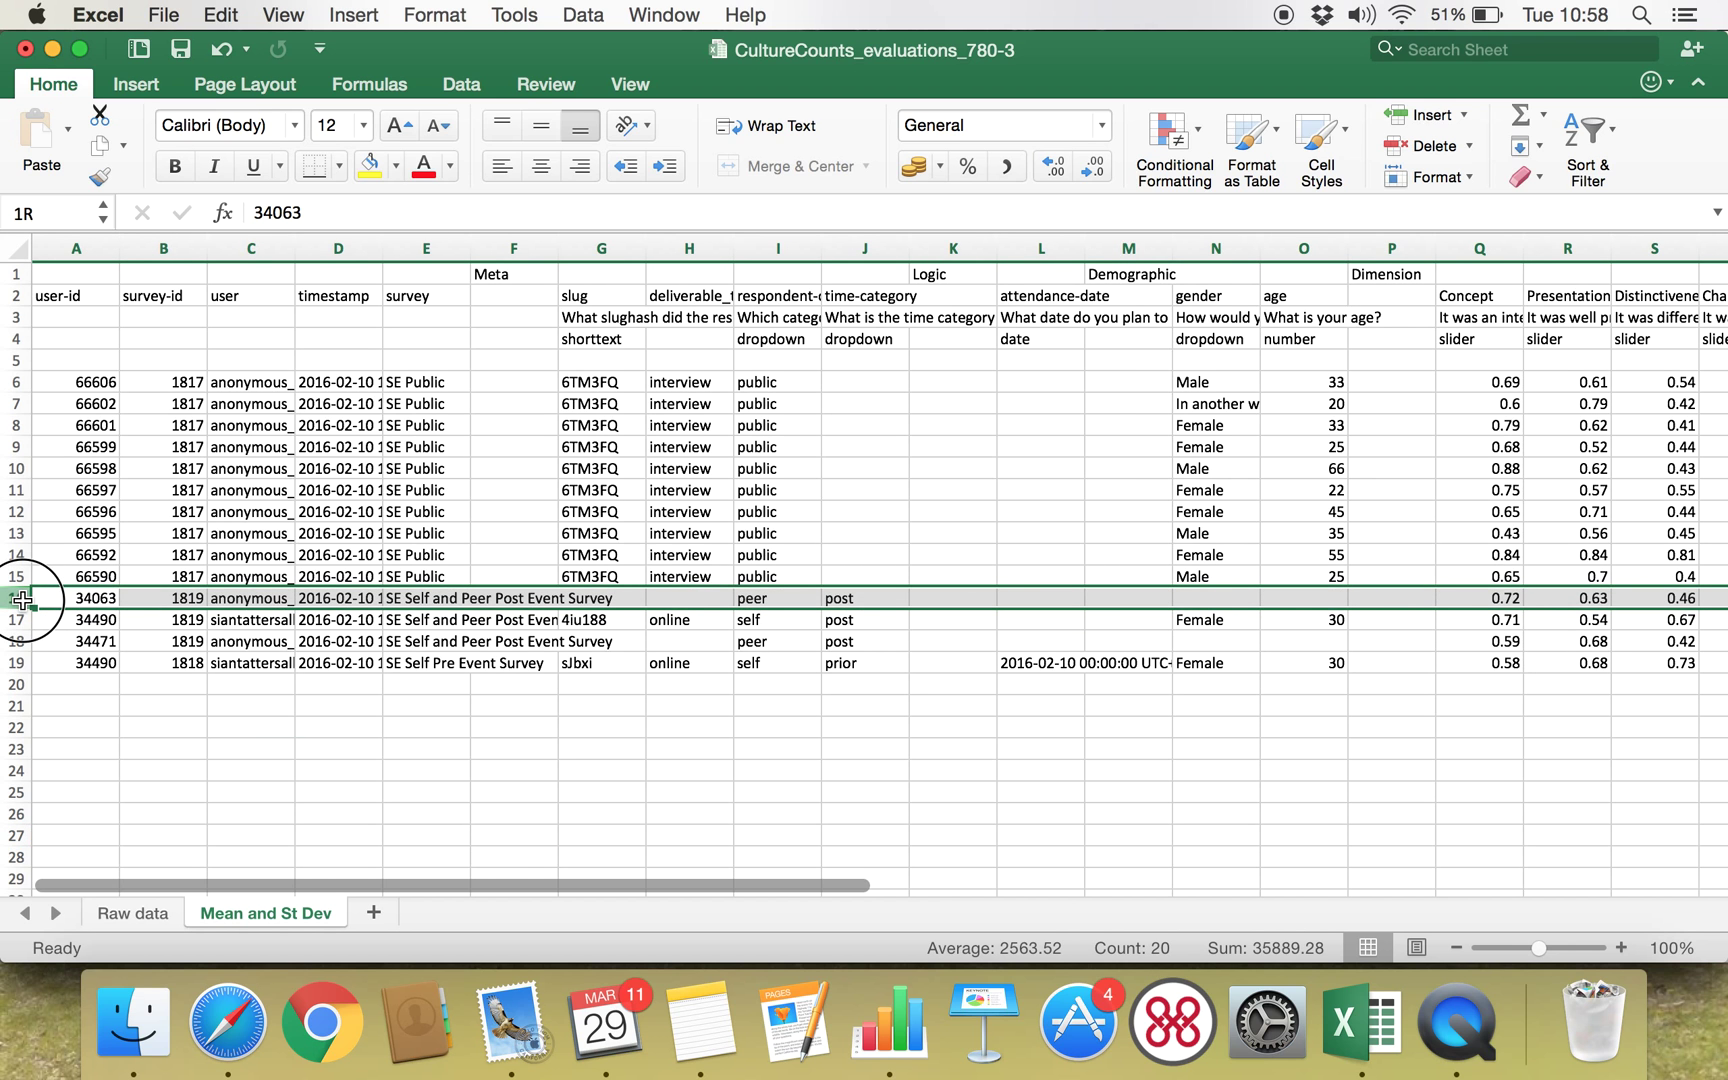
pyautogui.moveTo(22, 600); pyautogui.dragTo(28, 662)
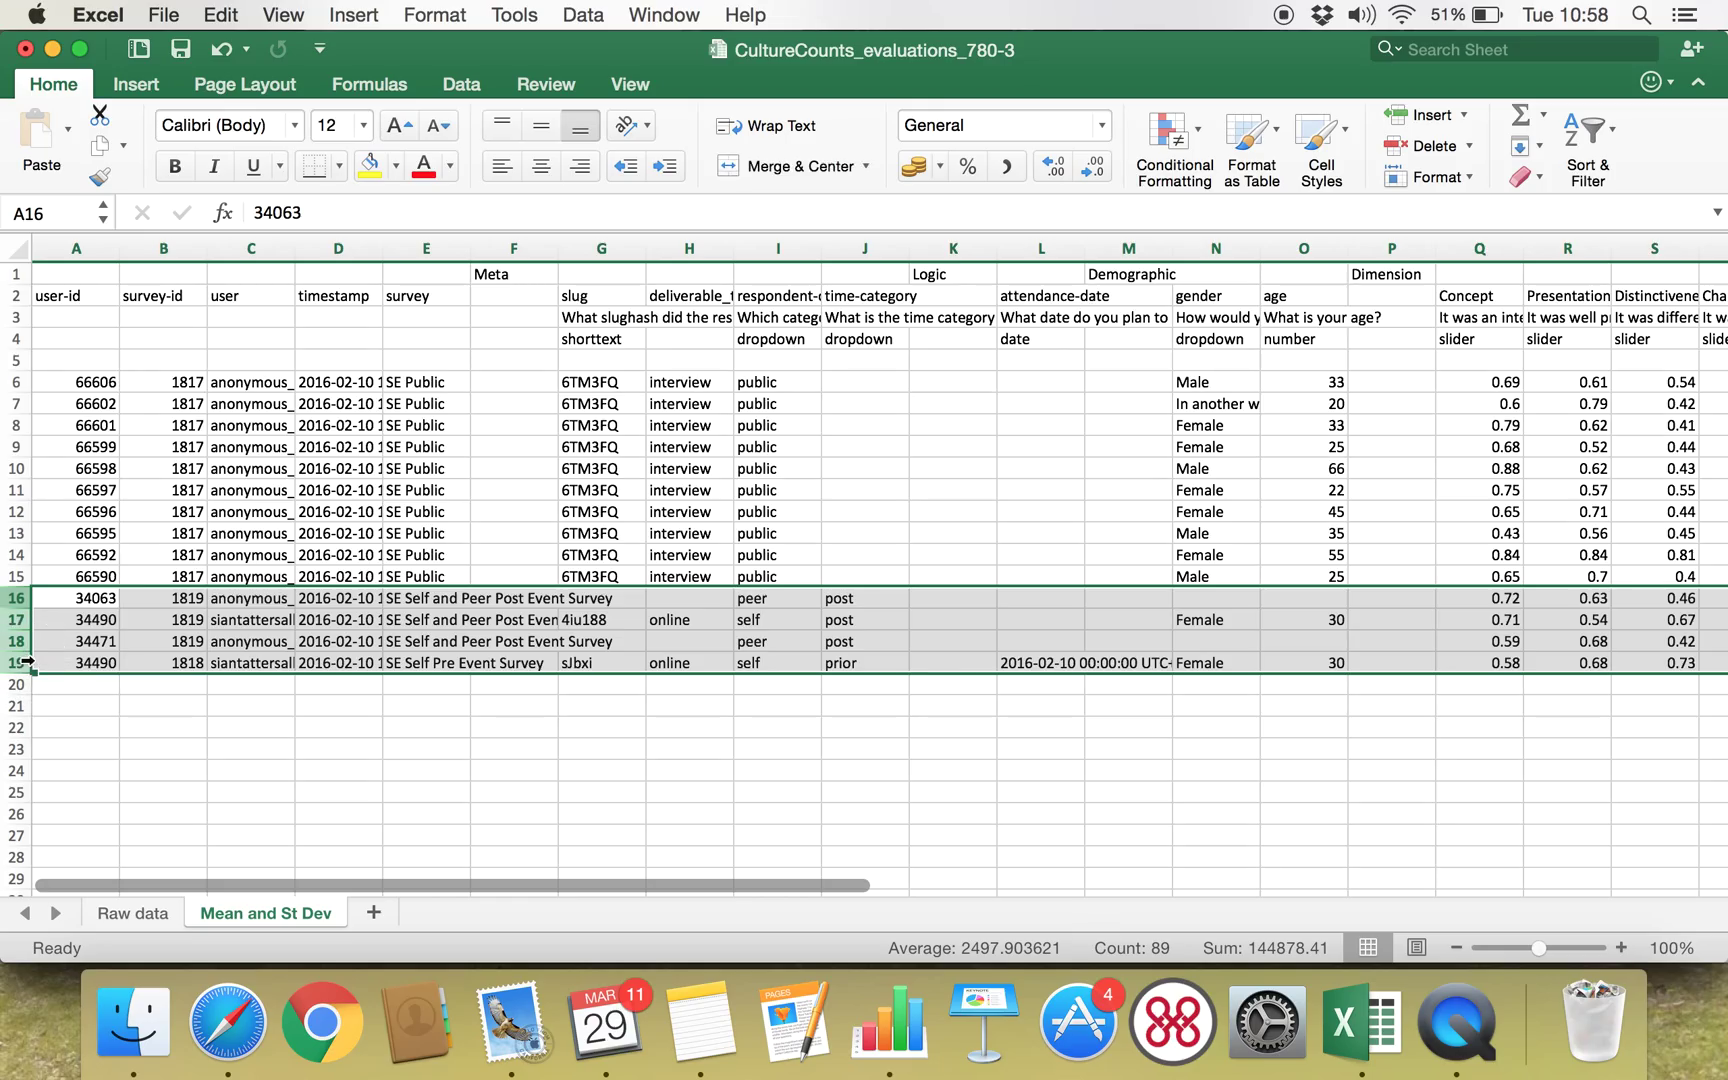
pyautogui.rightClick(14, 609)
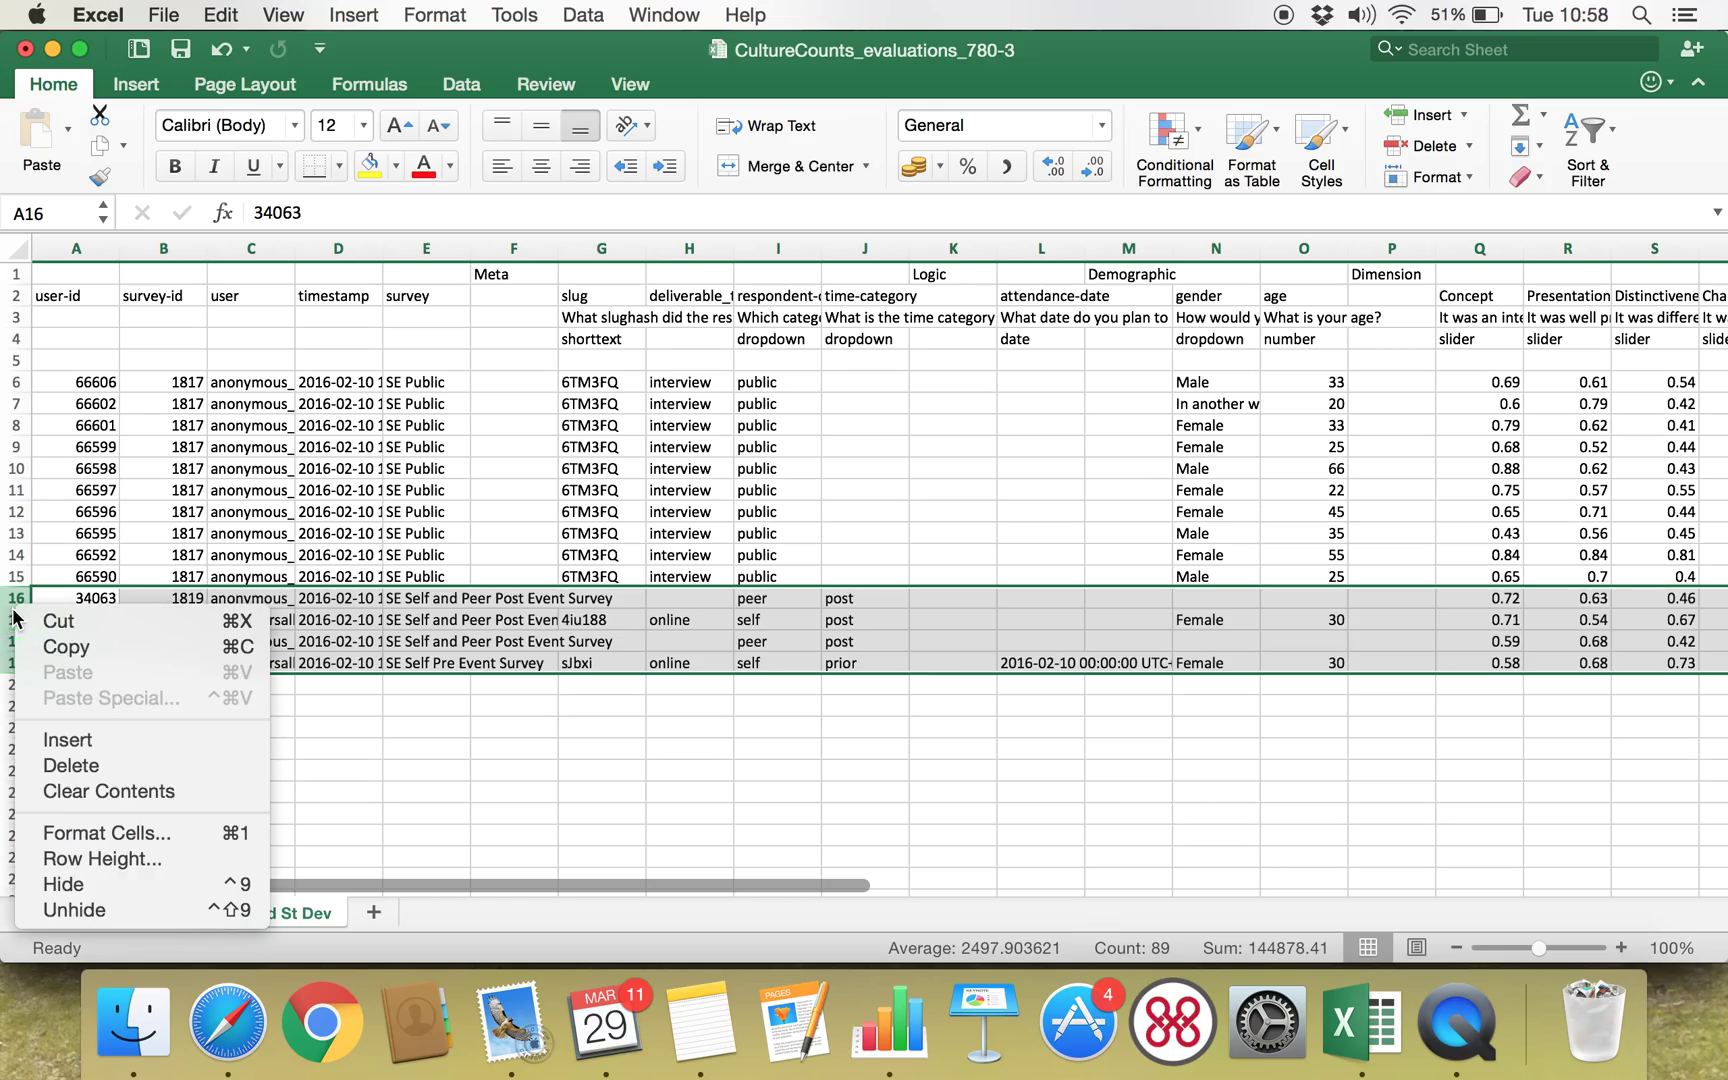
pyautogui.click(123, 882)
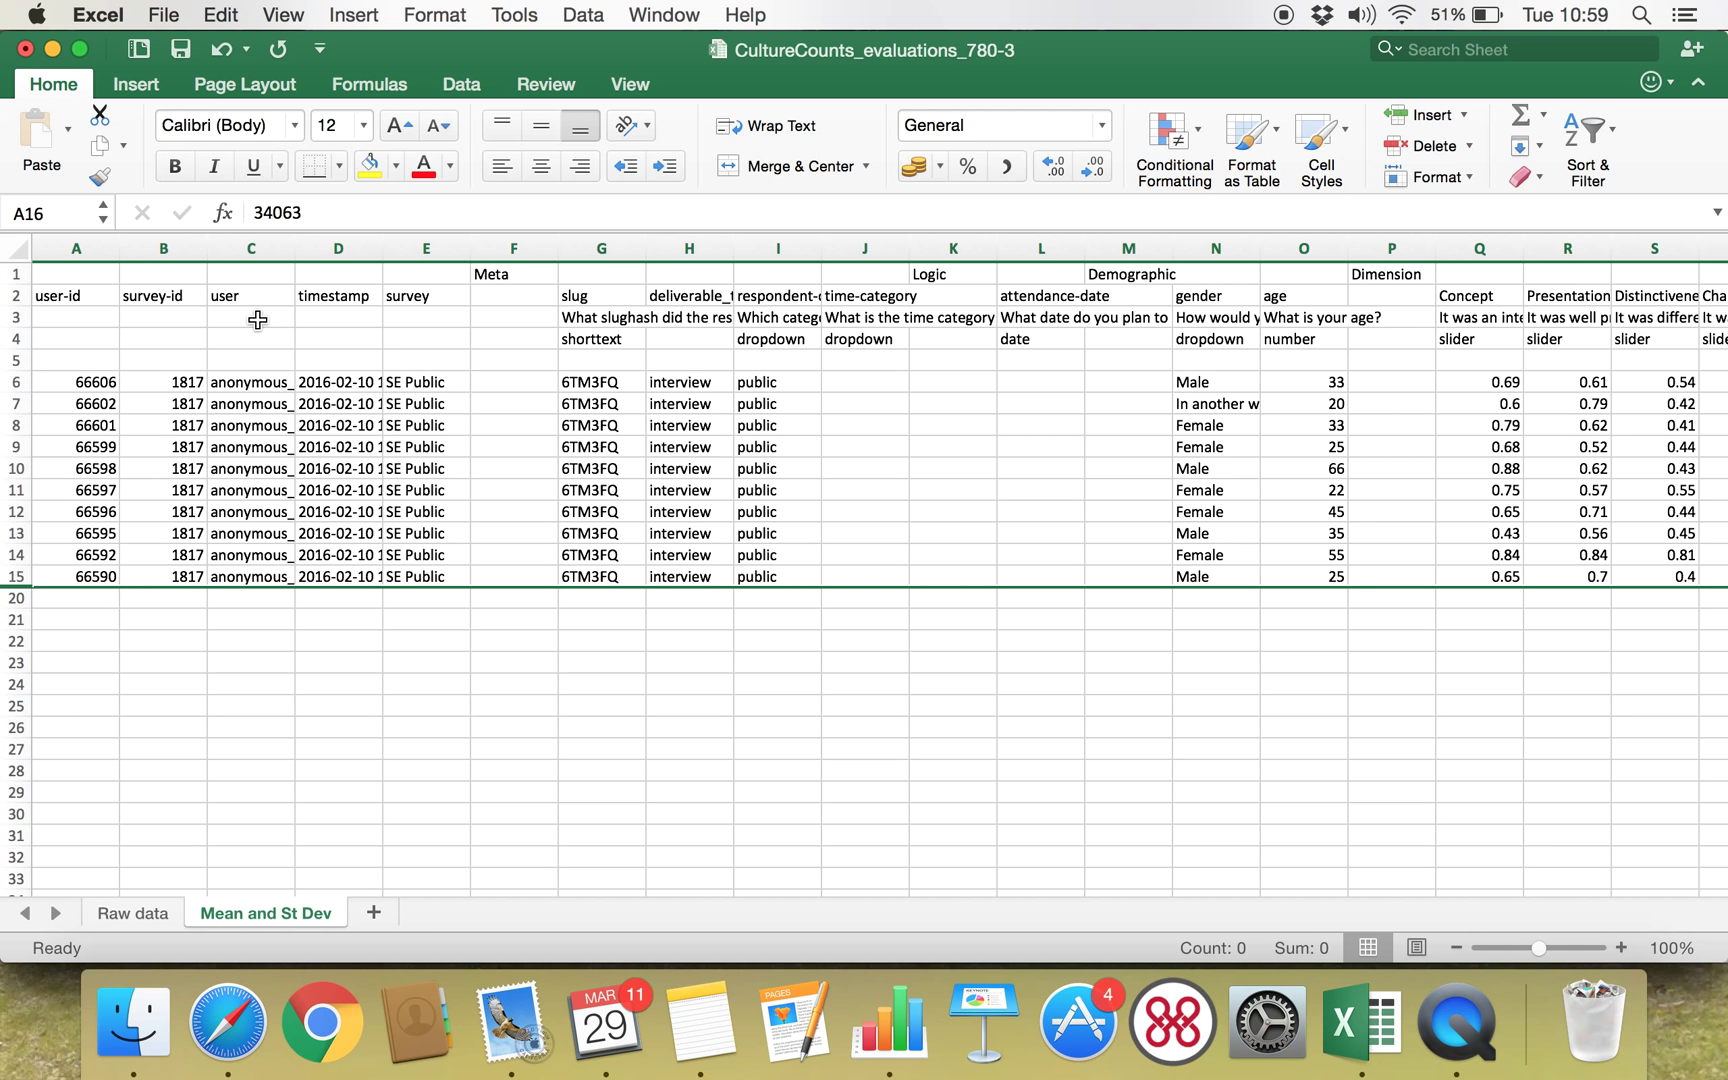
# - Hide metadata and logic columns A to L as well as demographic columns M to O
pyautogui.moveTo(95, 244); pyautogui.dragTo(1035, 208)
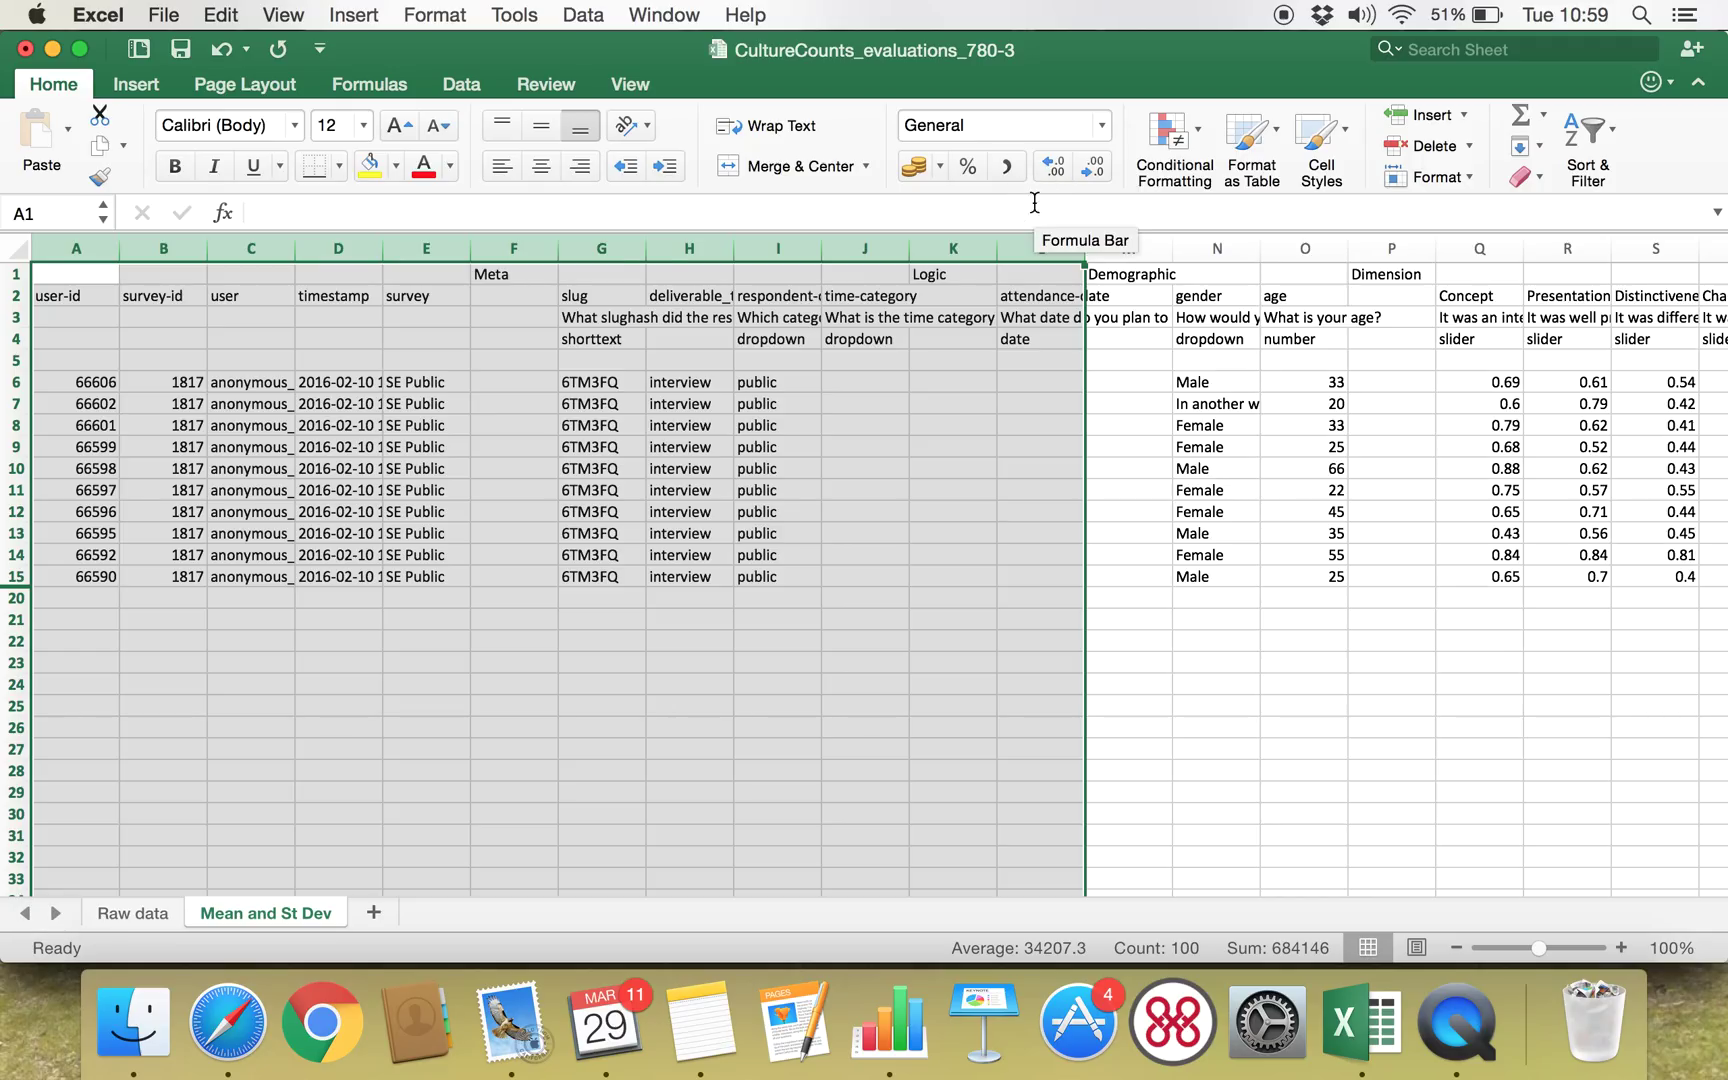
pyautogui.rightClick(543, 247)
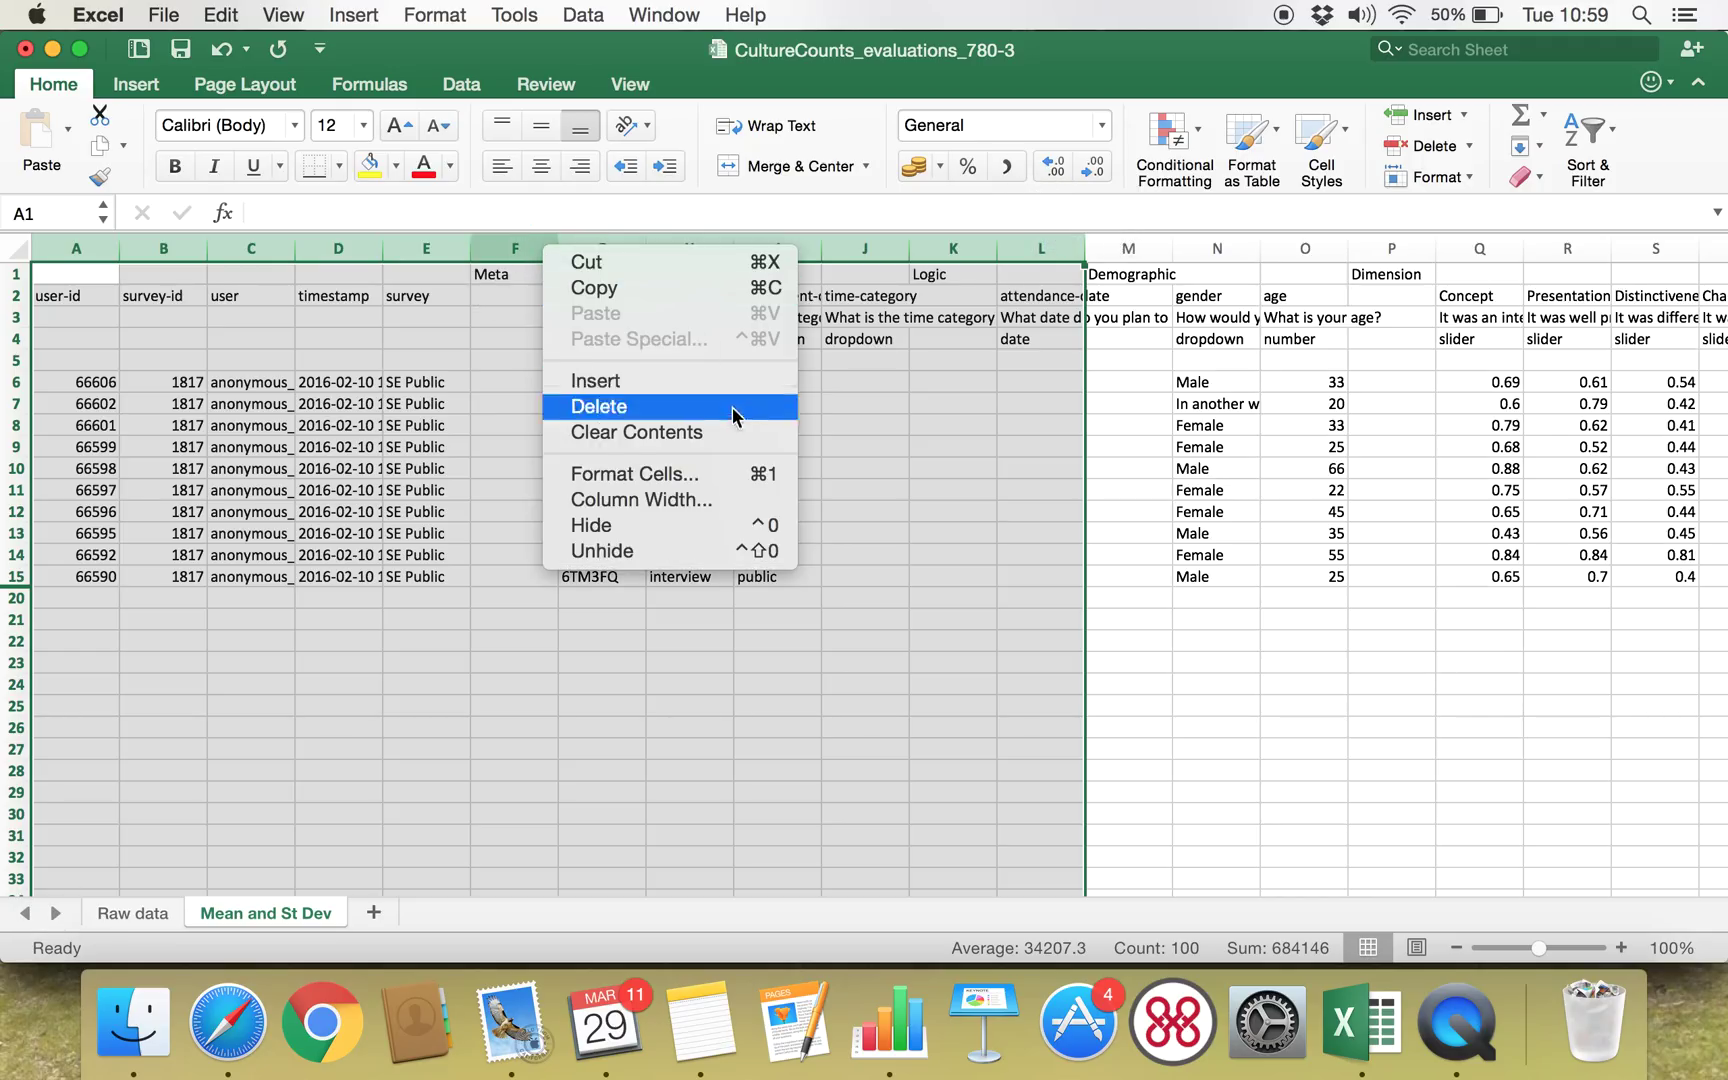
pyautogui.click(671, 525)
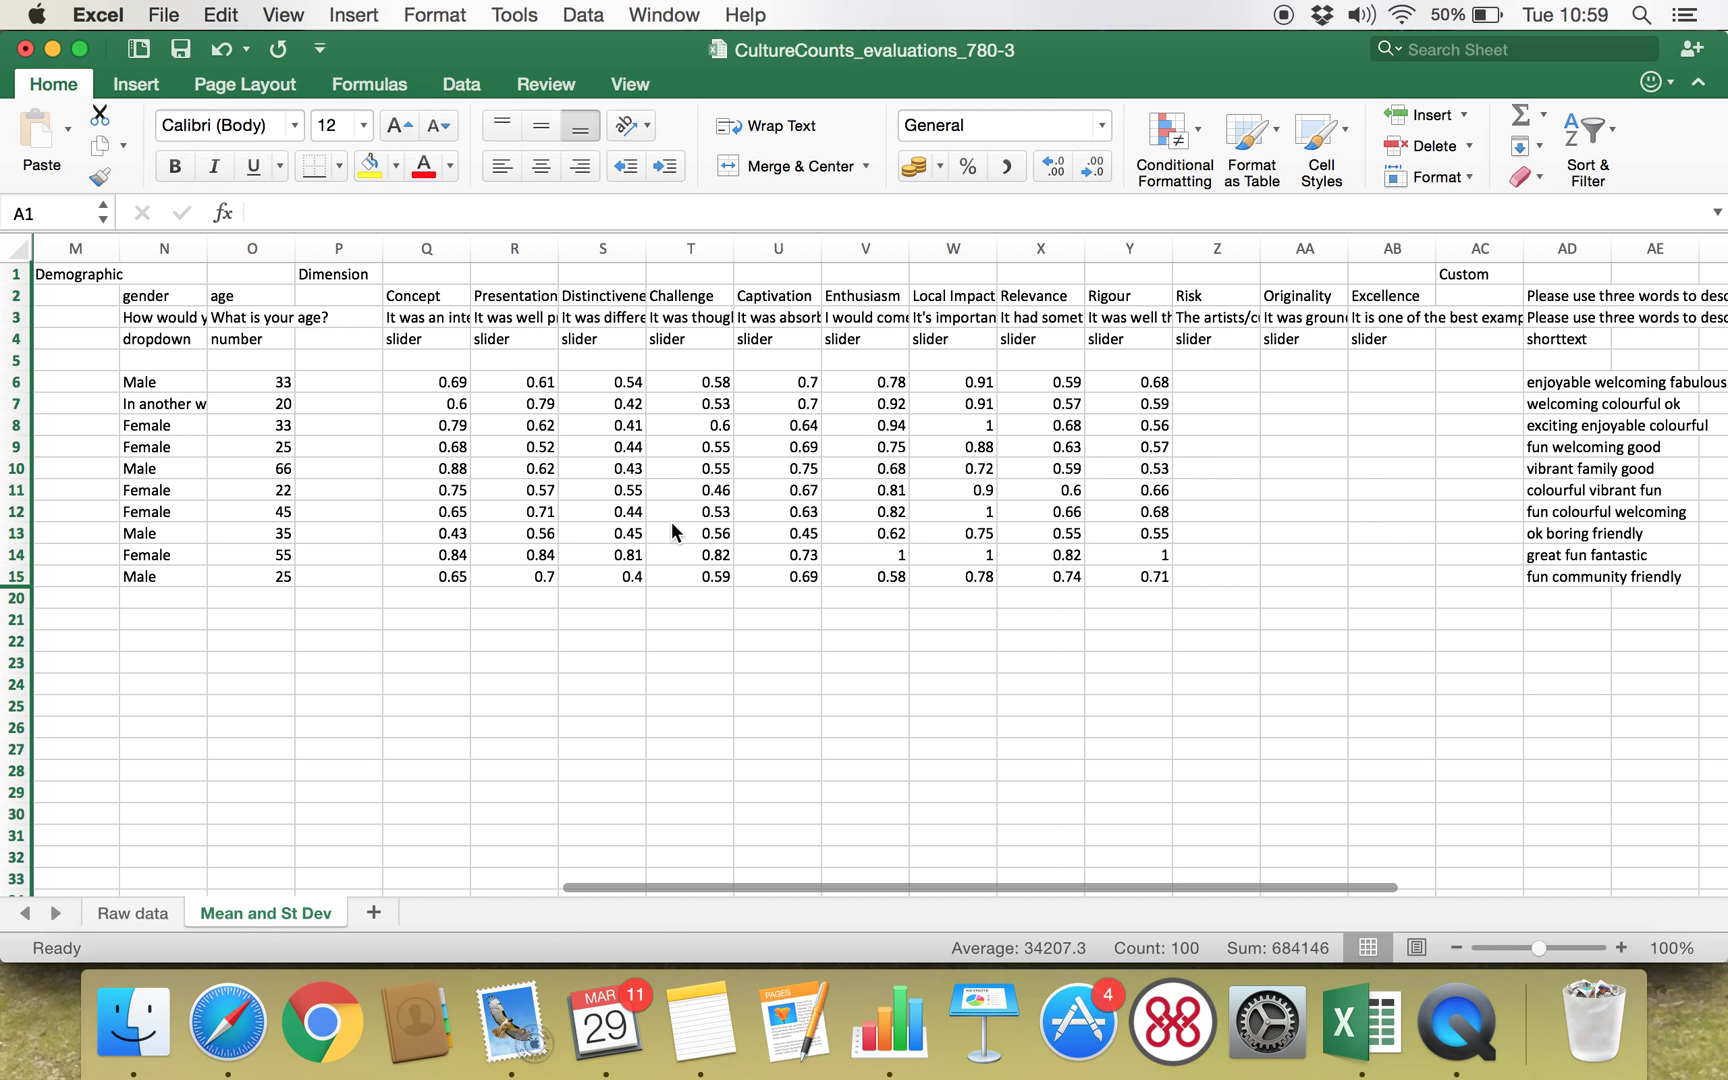
pyautogui.moveTo(80, 242); pyautogui.dragTo(242, 234)
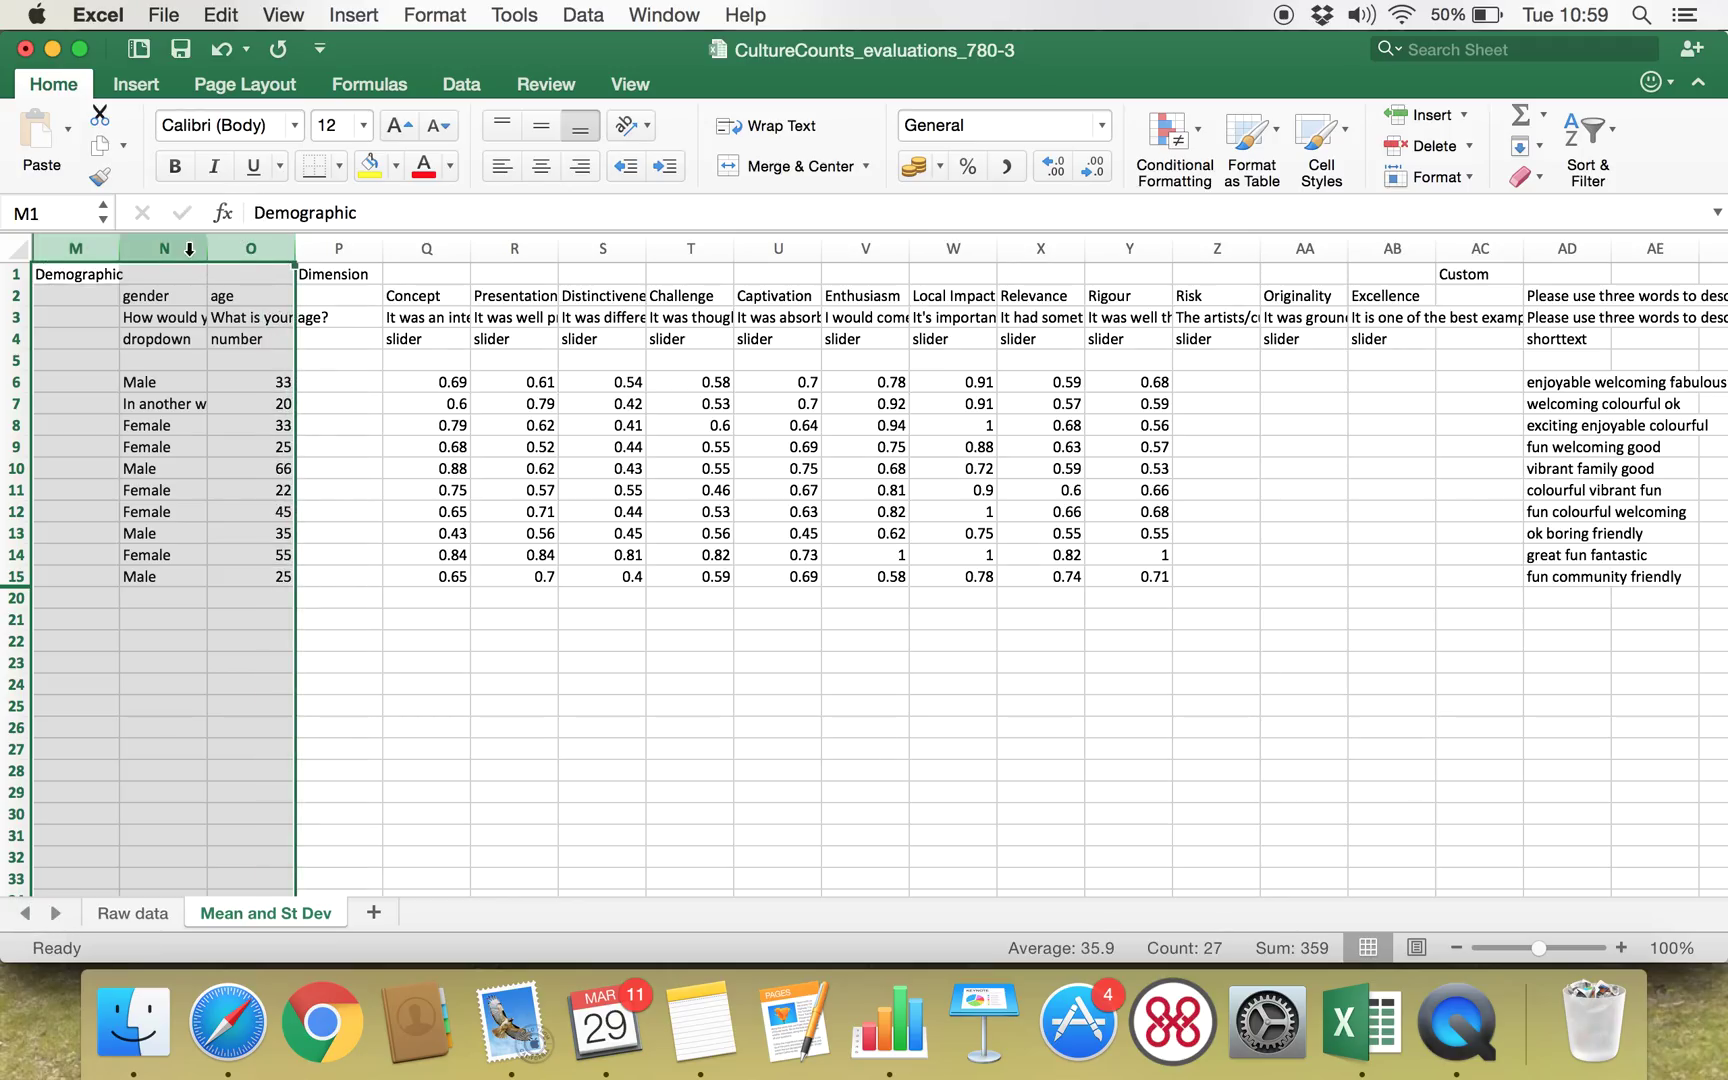
pyautogui.rightClick(189, 248)
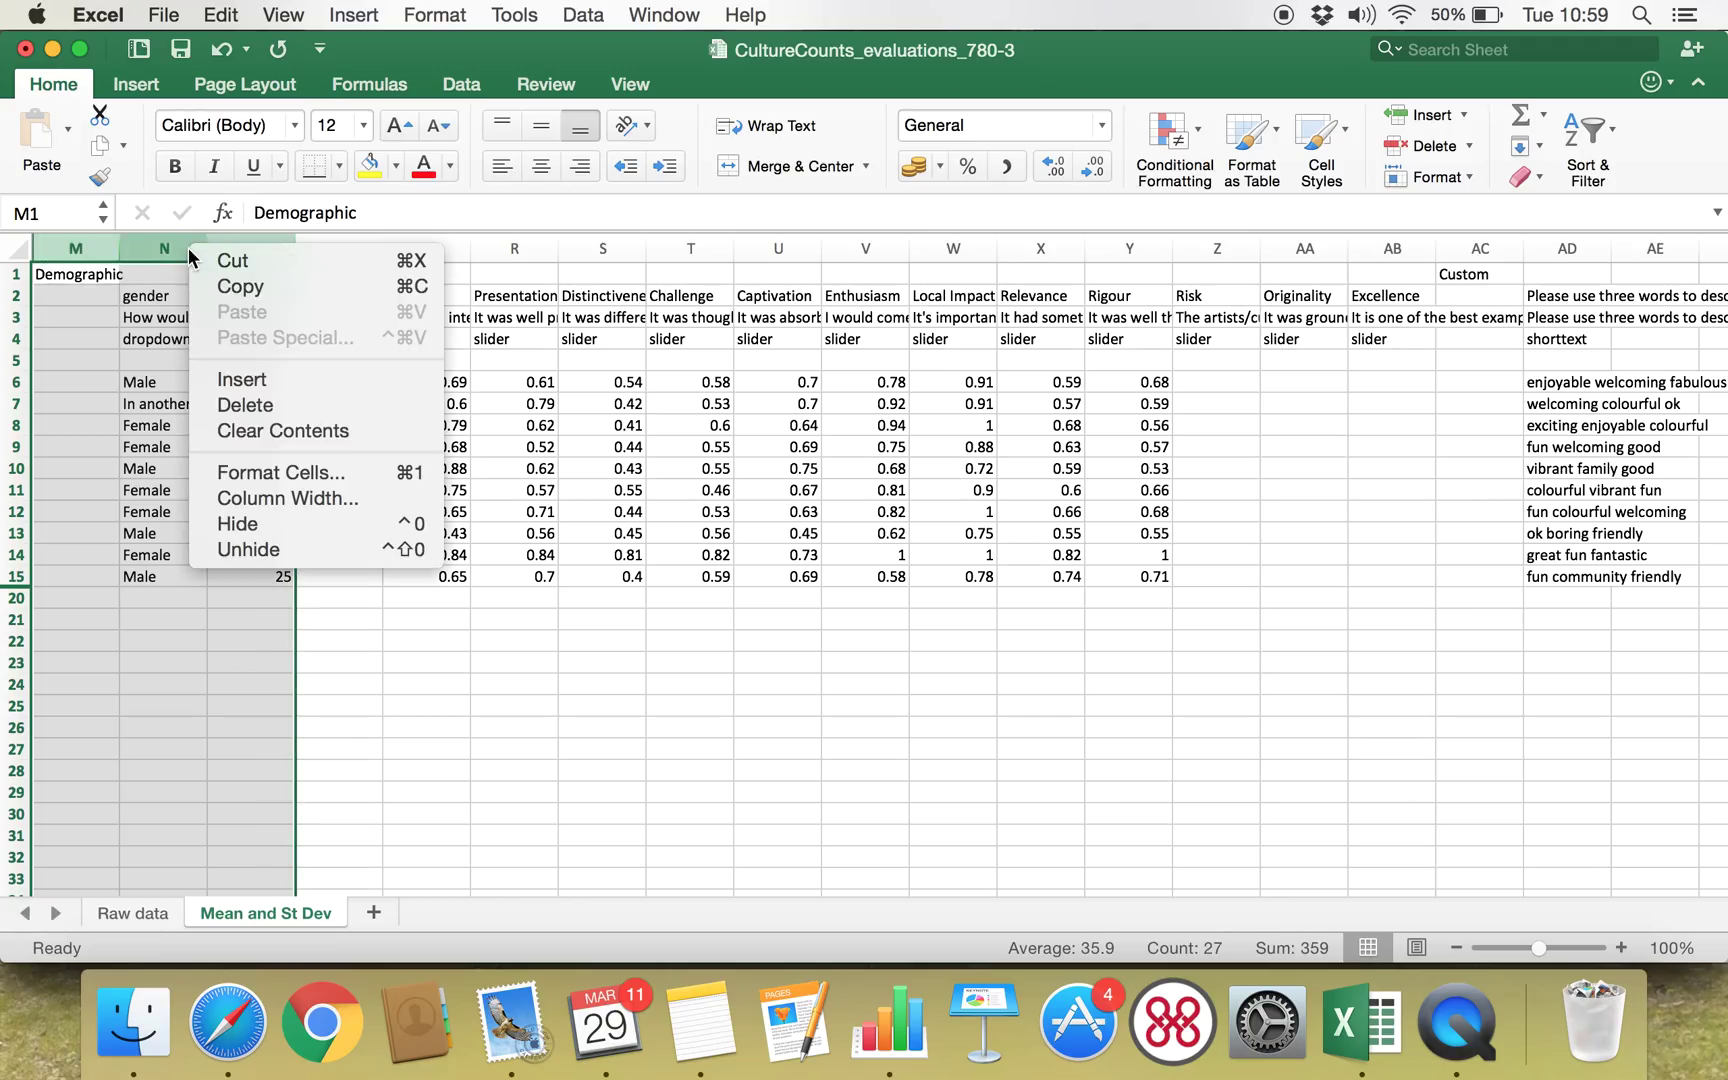
pyautogui.click(236, 526)
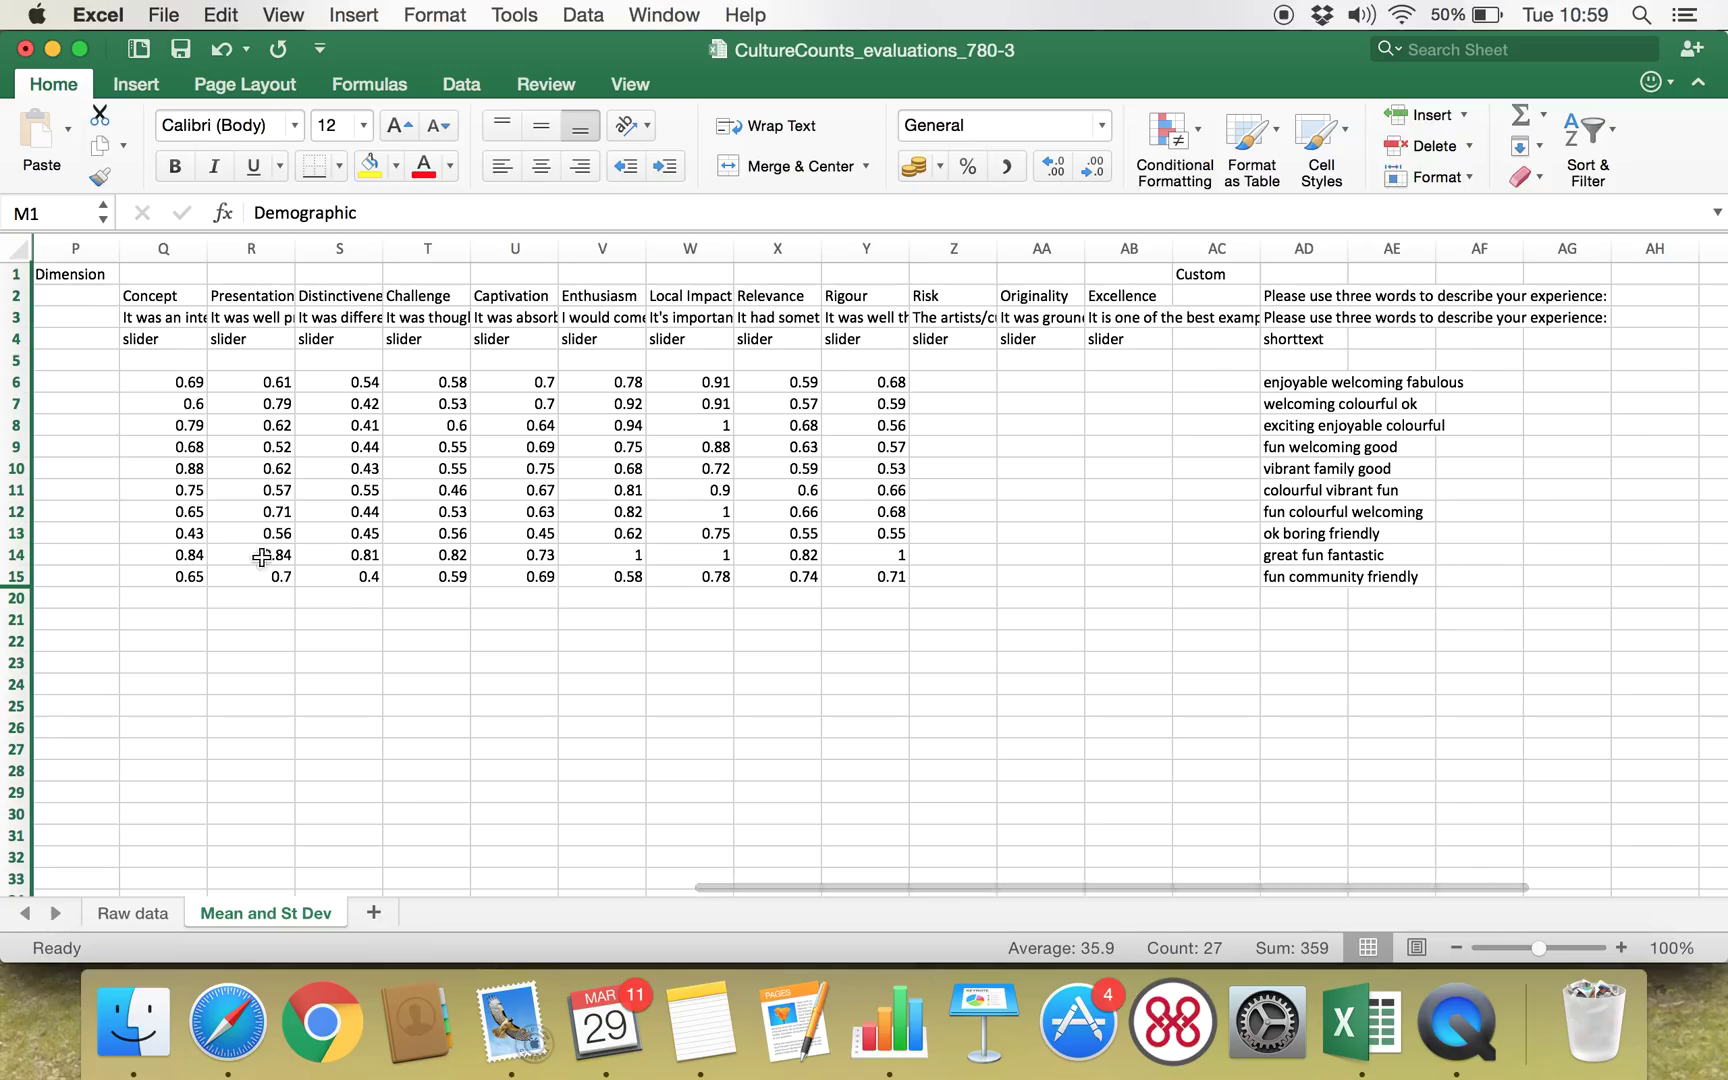
# - Label the rows below the scores in column P: "Mean avg" in P20 and "St Dev" in P21
pyautogui.click(55, 605)
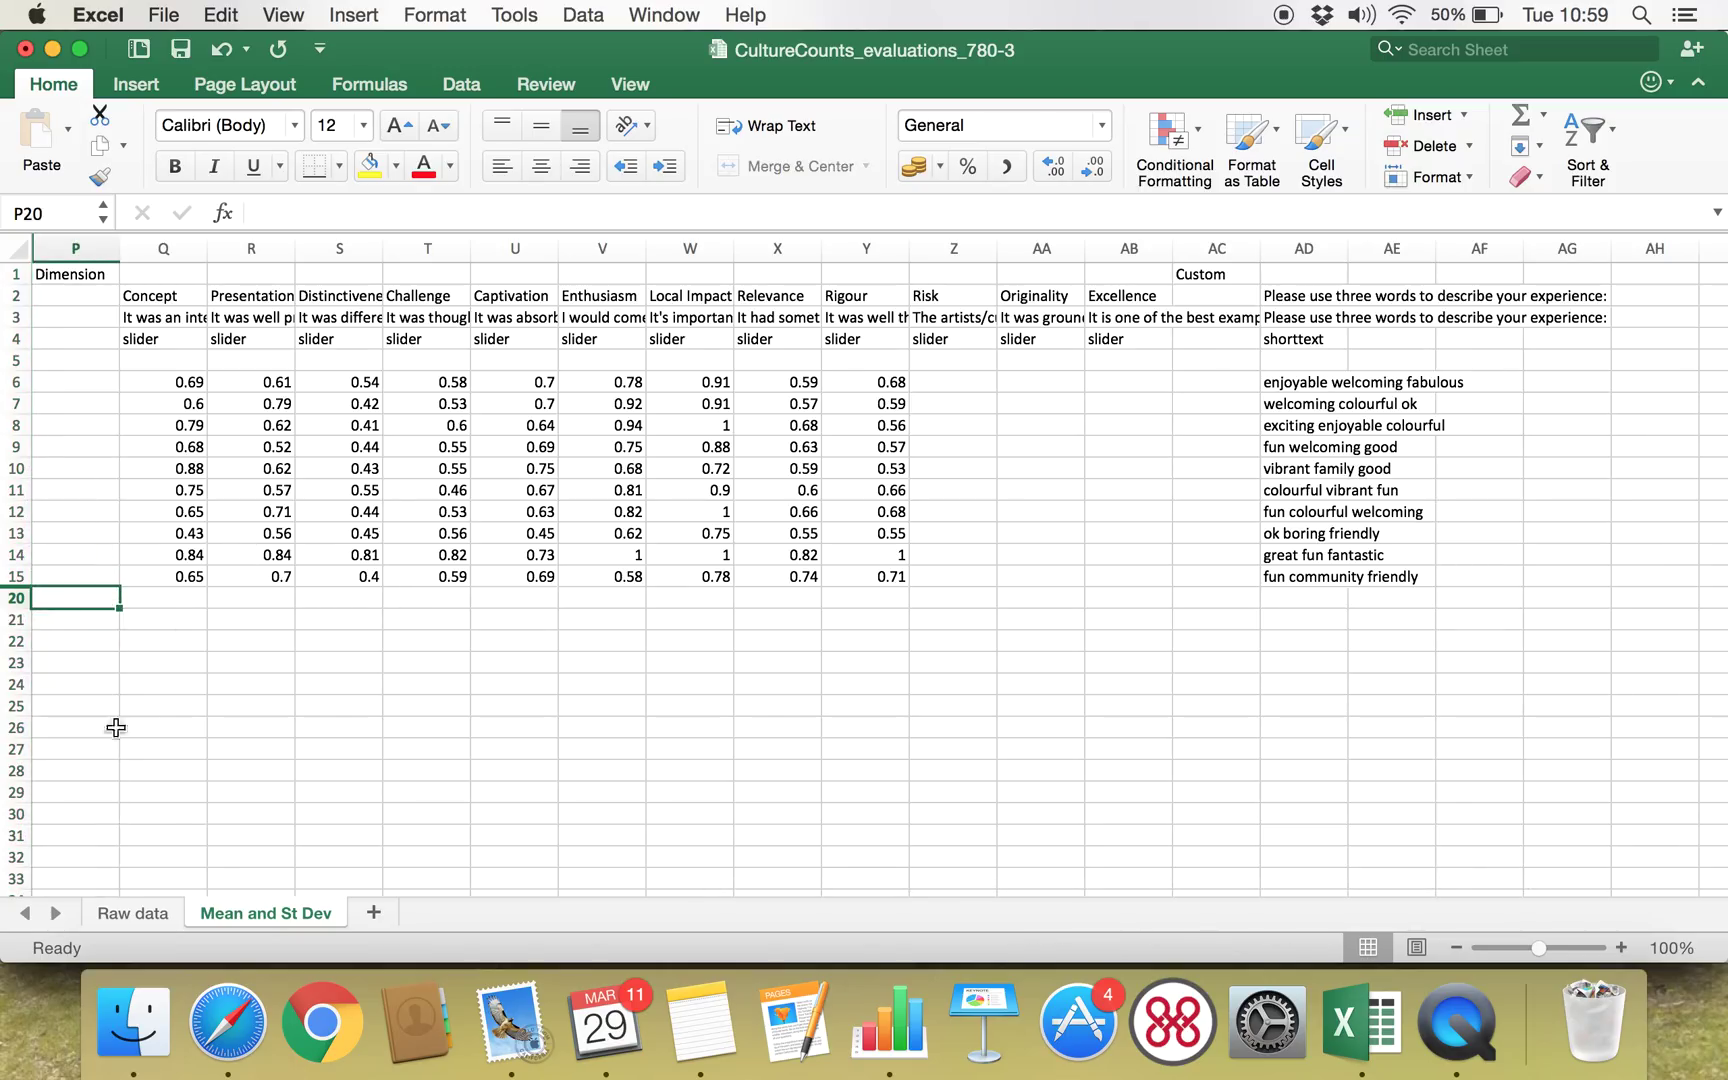
pyautogui.write('Me')
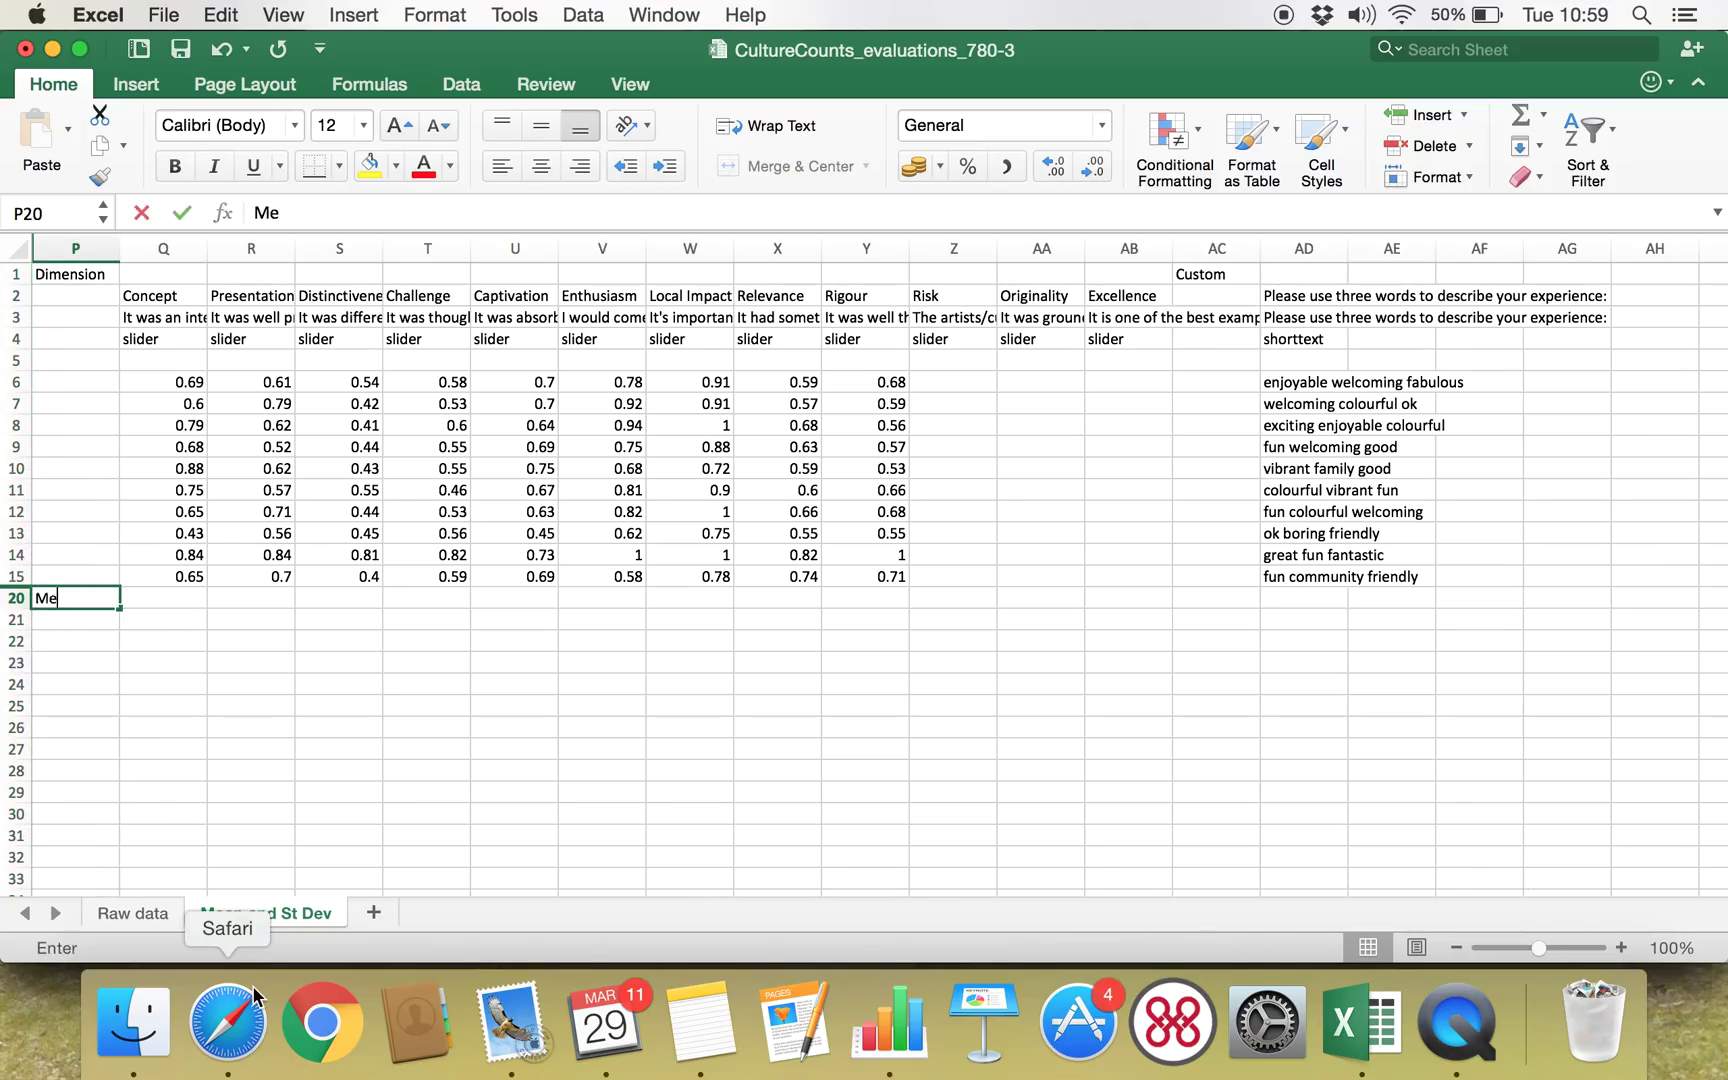
pyautogui.write('an avg')
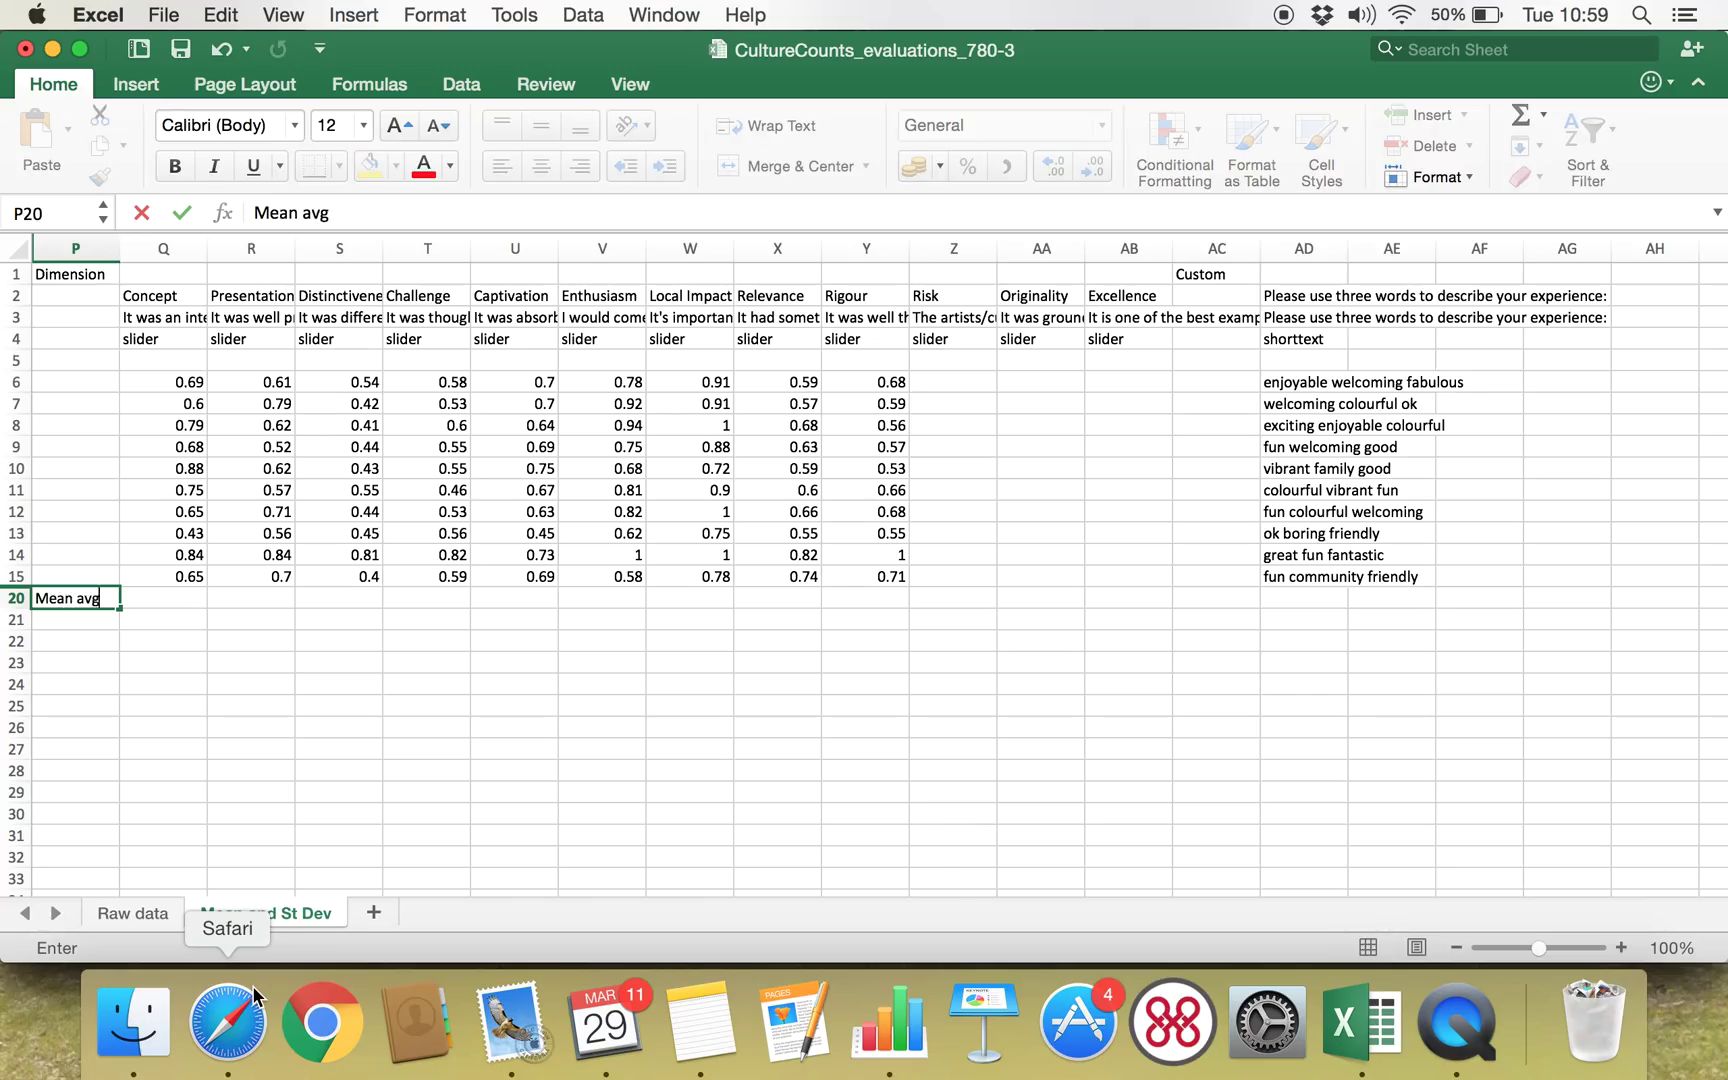
pyautogui.press('Return')
pyautogui.write('S')
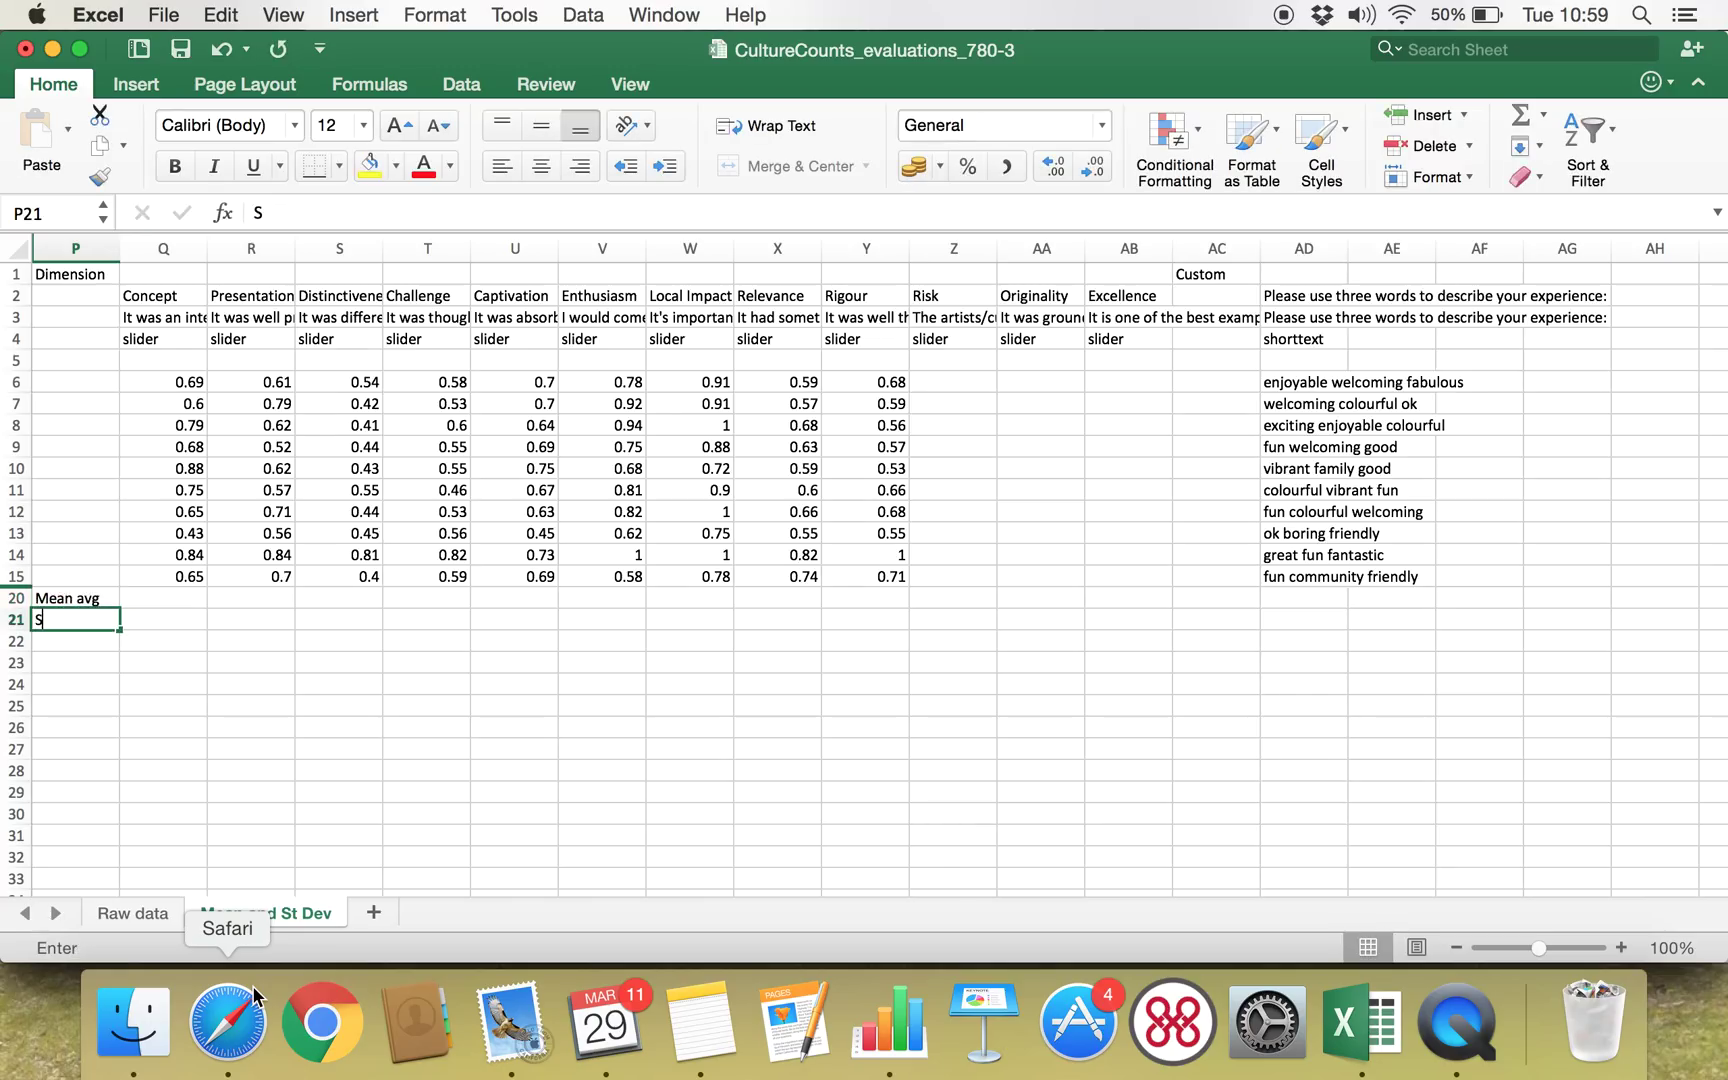
pyautogui.write('t Dev')
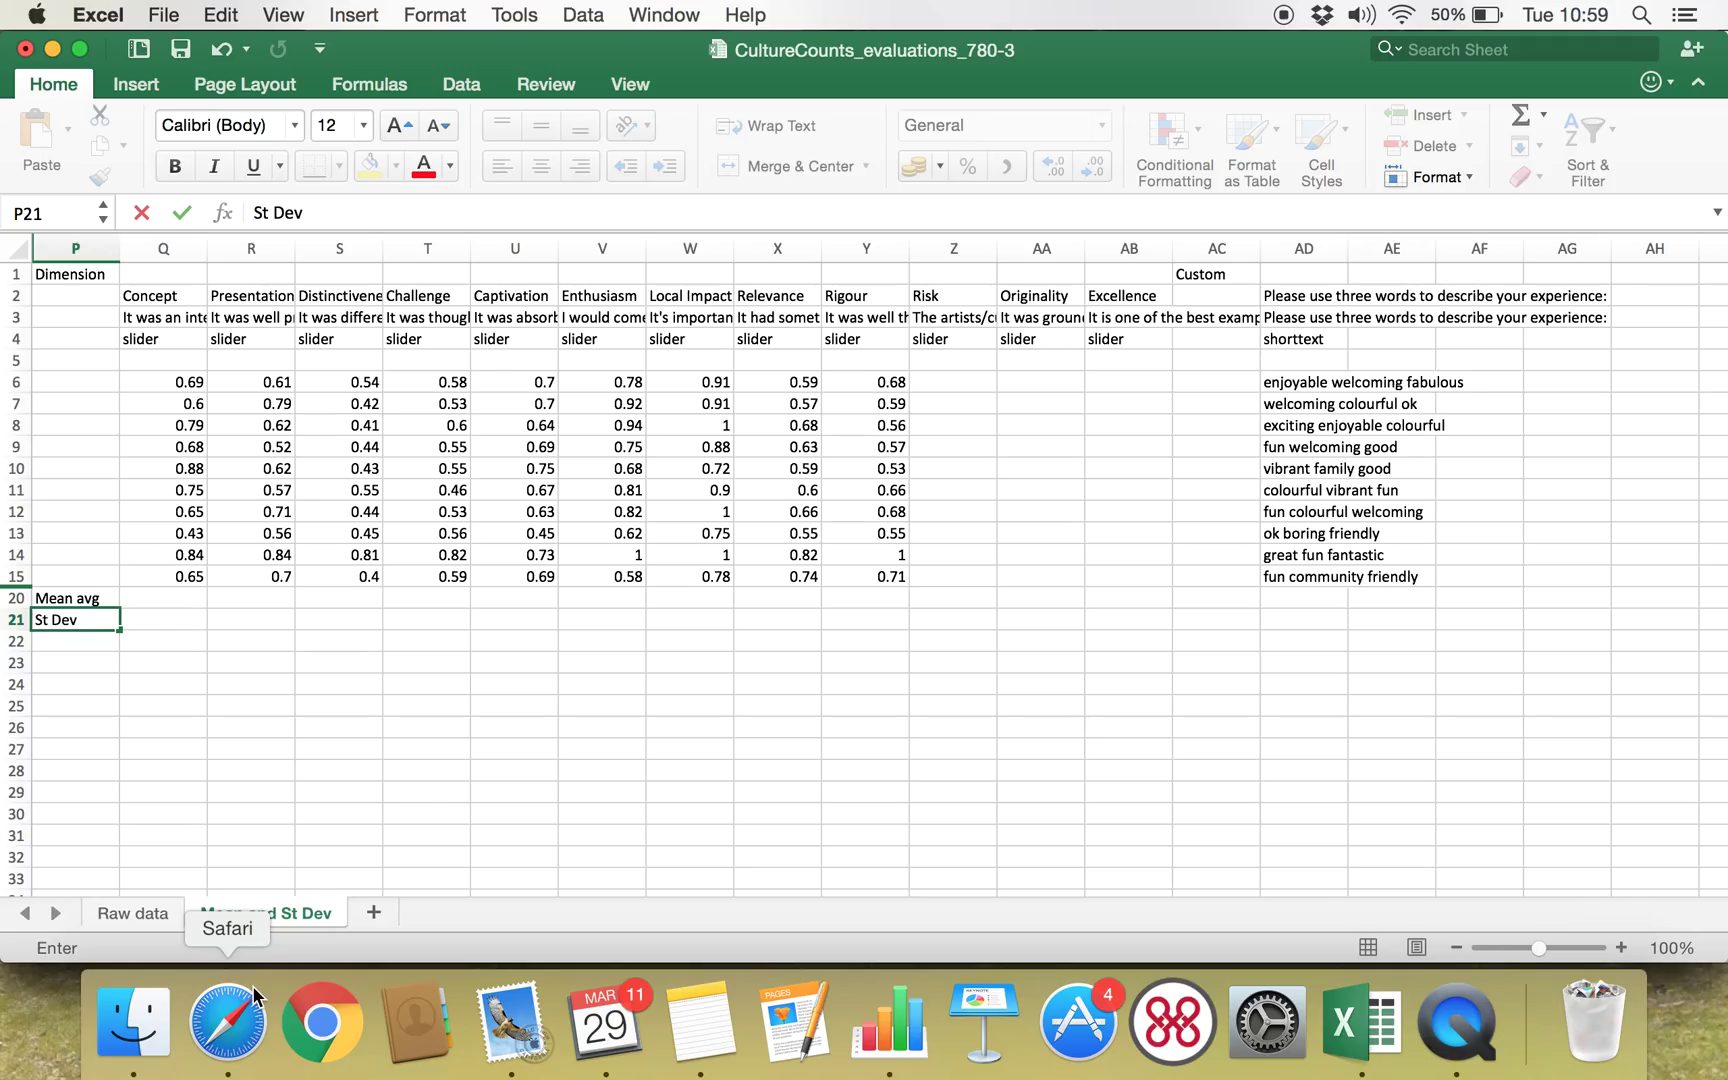
pyautogui.press('Up')
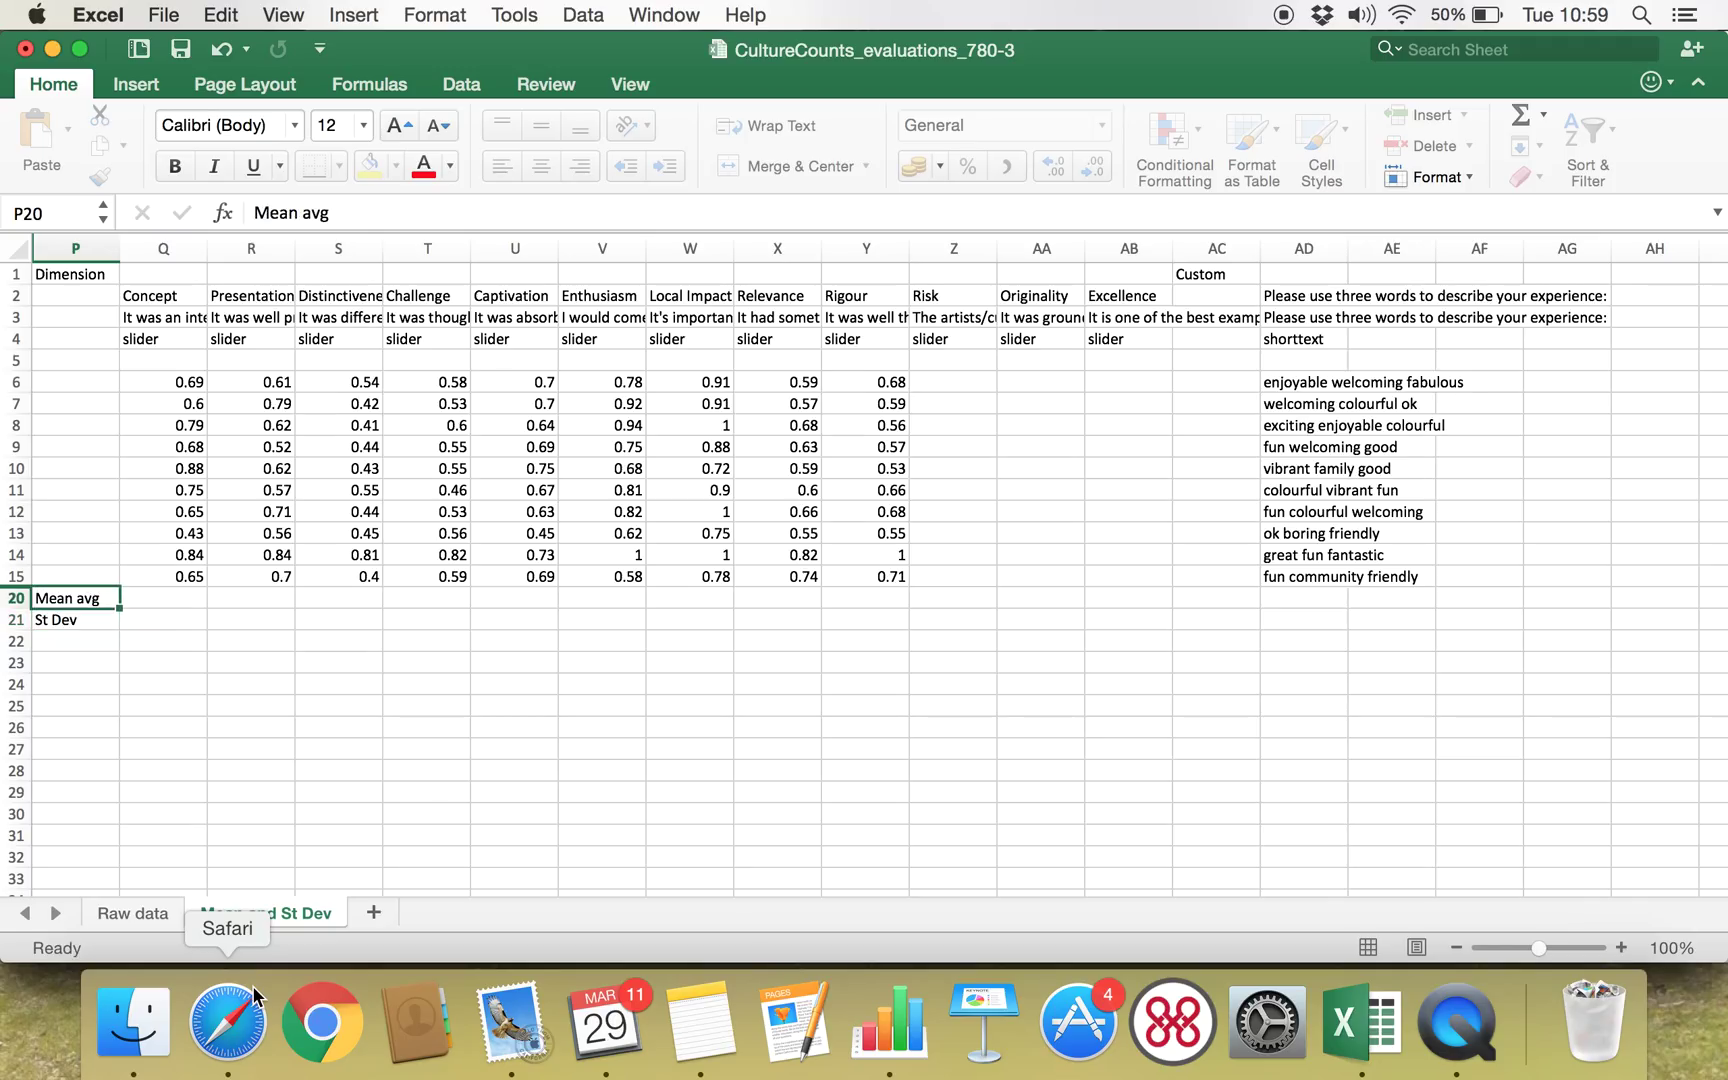
# - Calculate the mean of the Concept scores in Q20 with the AVERAGE function over Q6:Q15
pyautogui.press('Right')
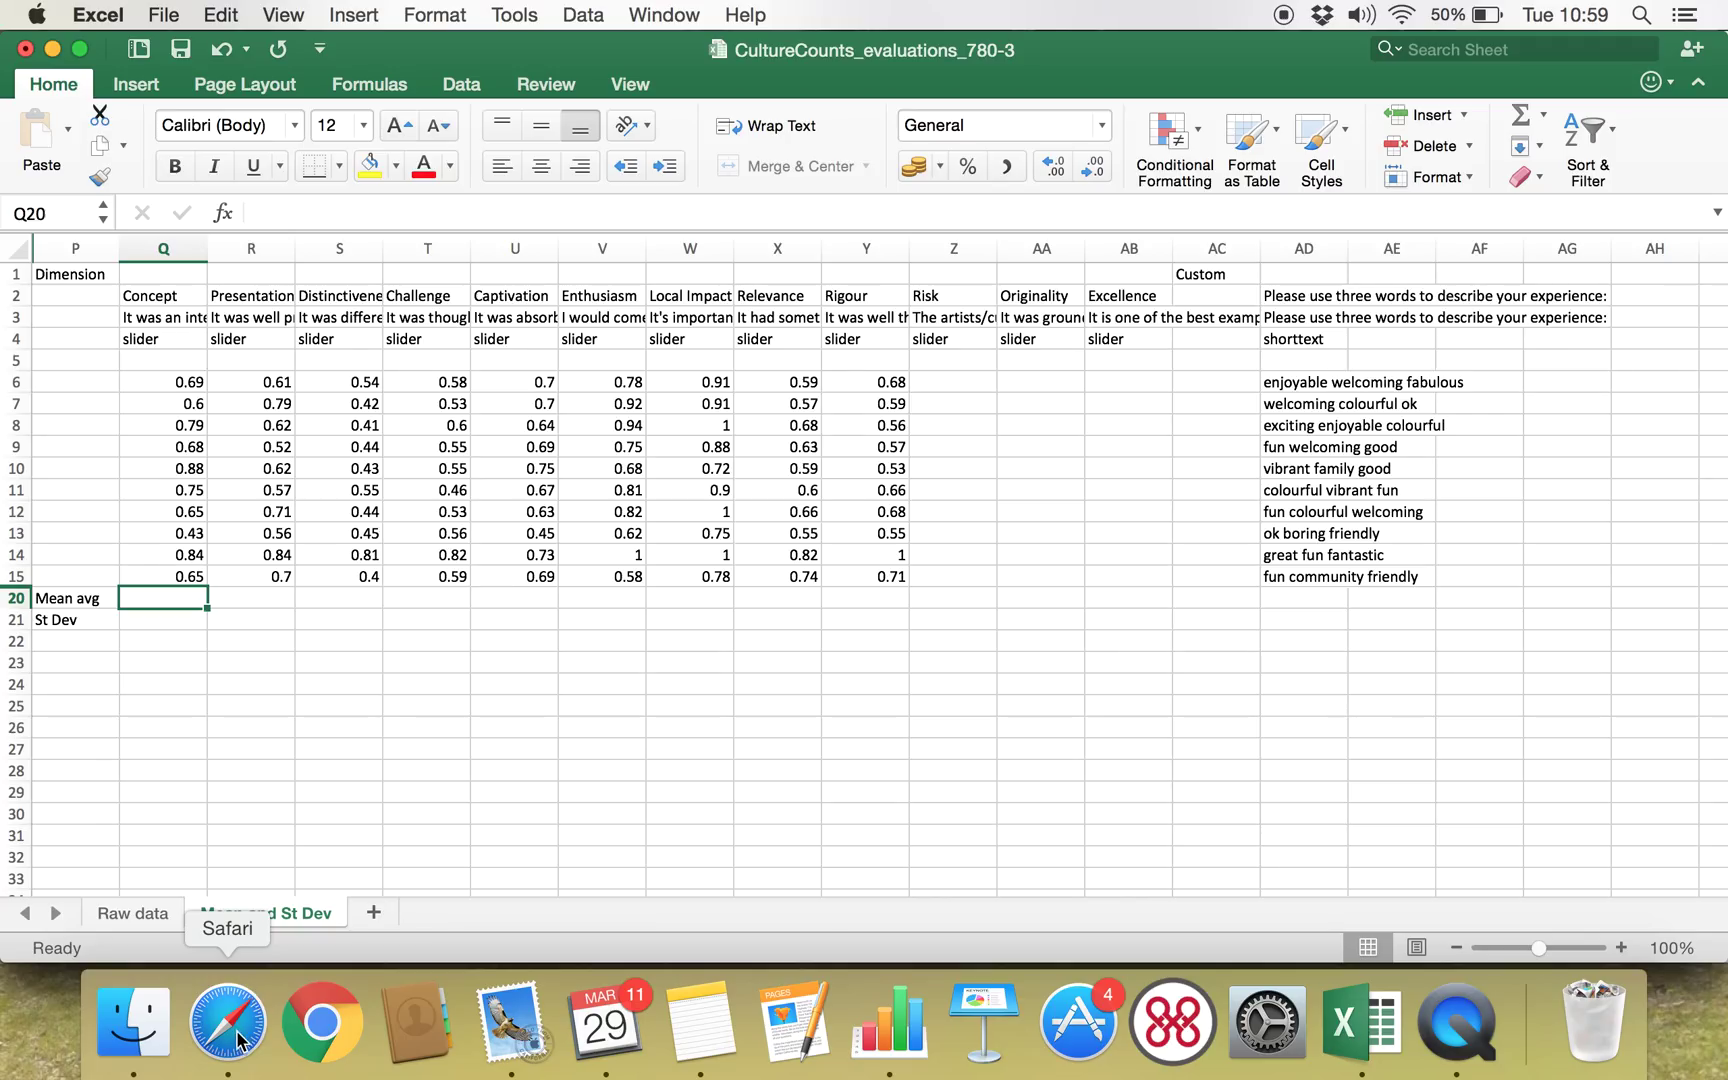
pyautogui.click(428, 218)
pyautogui.write('=av')
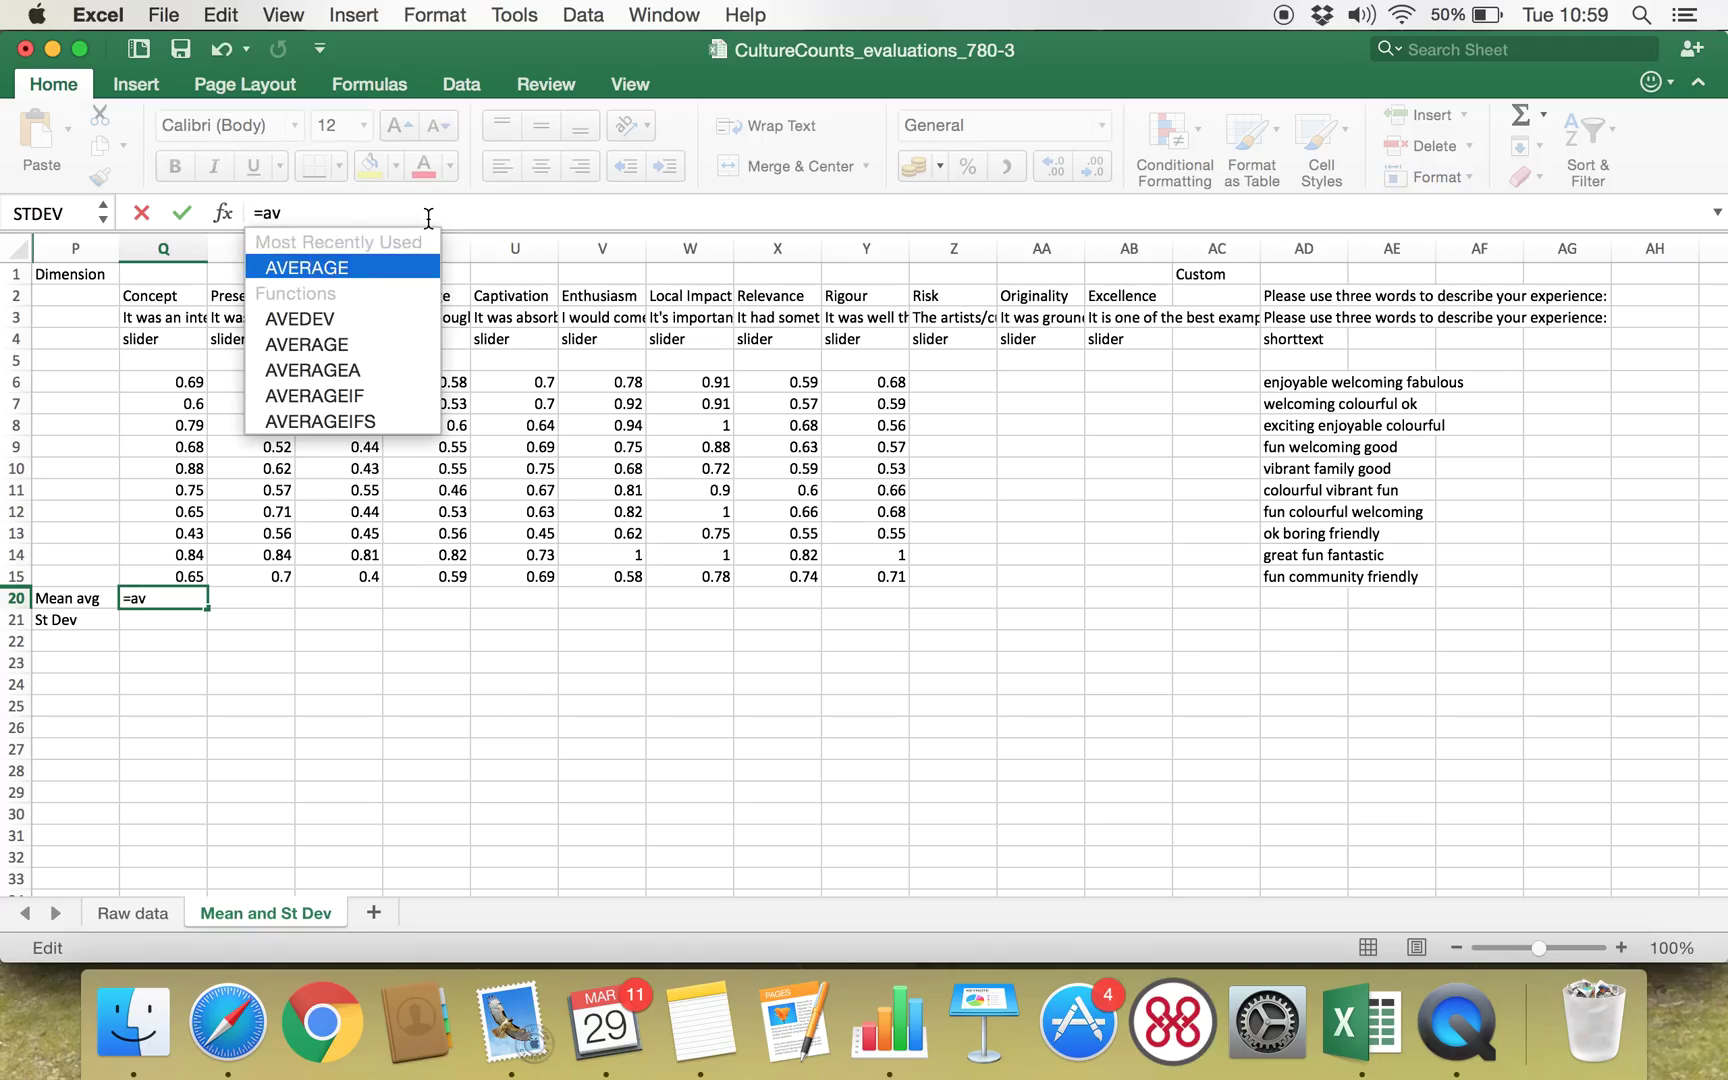
pyautogui.doubleClick(351, 266)
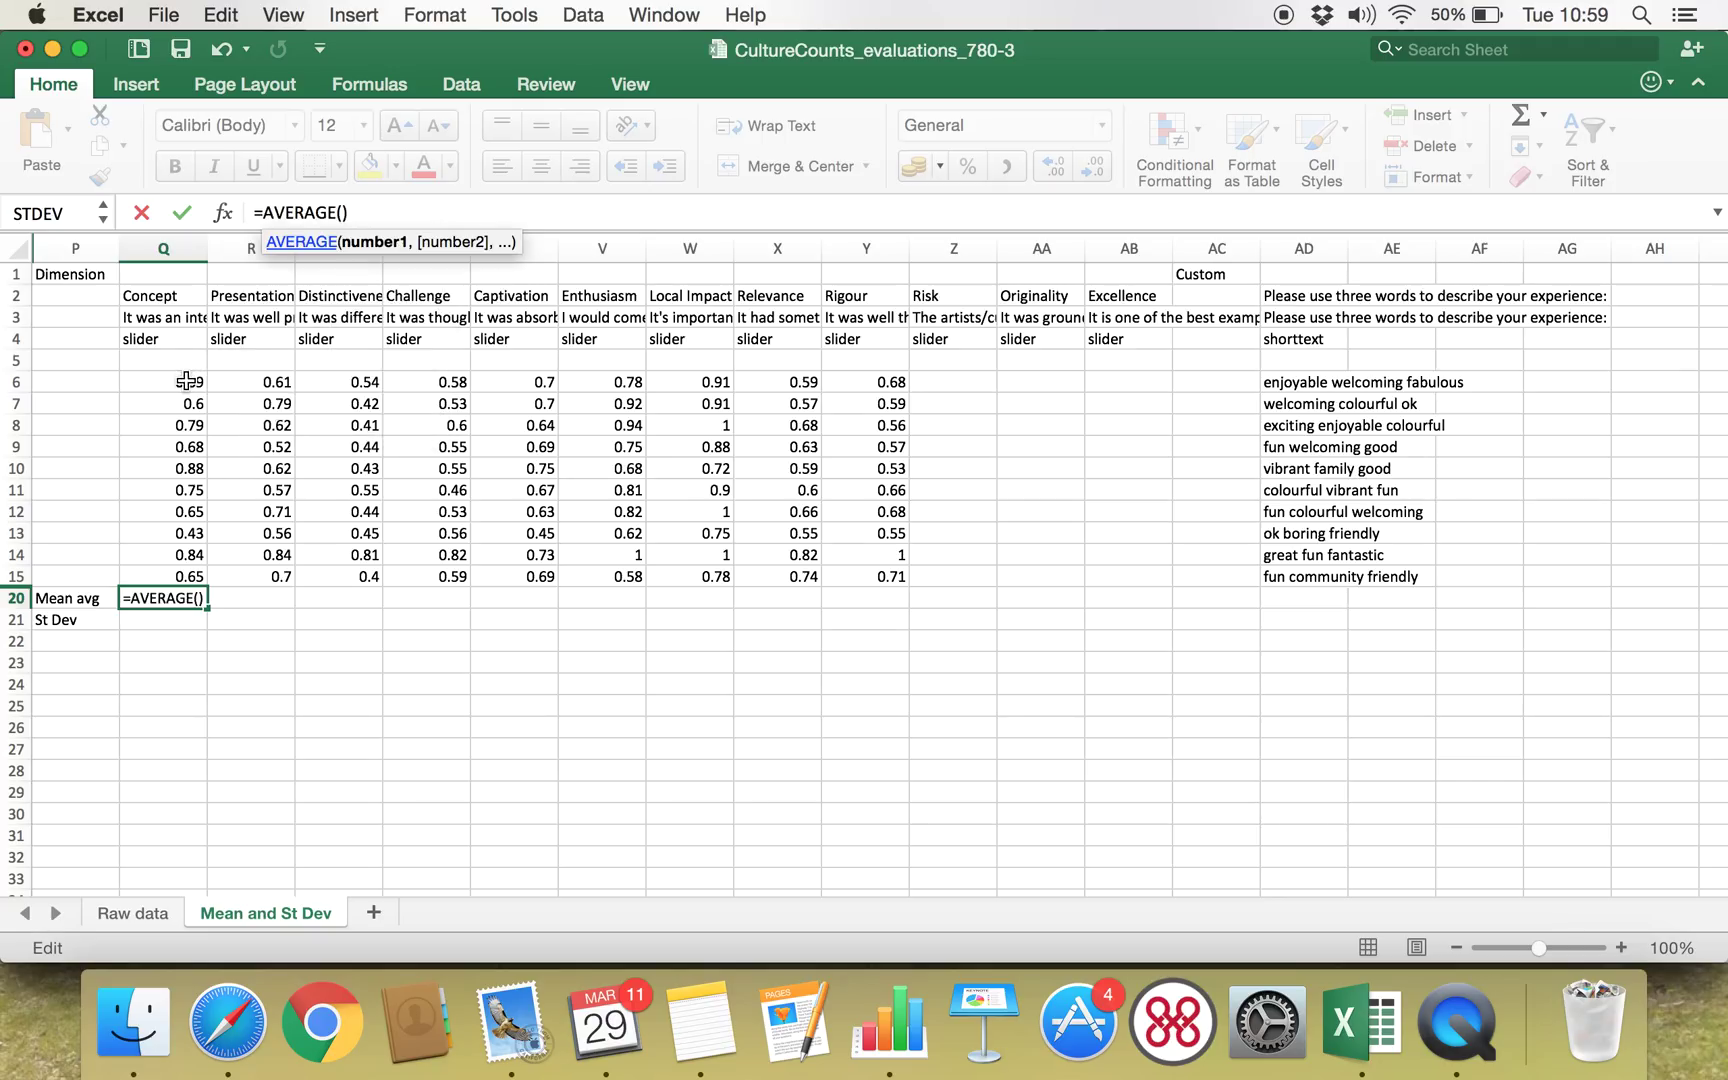
pyautogui.moveTo(186, 381); pyautogui.dragTo(198, 571)
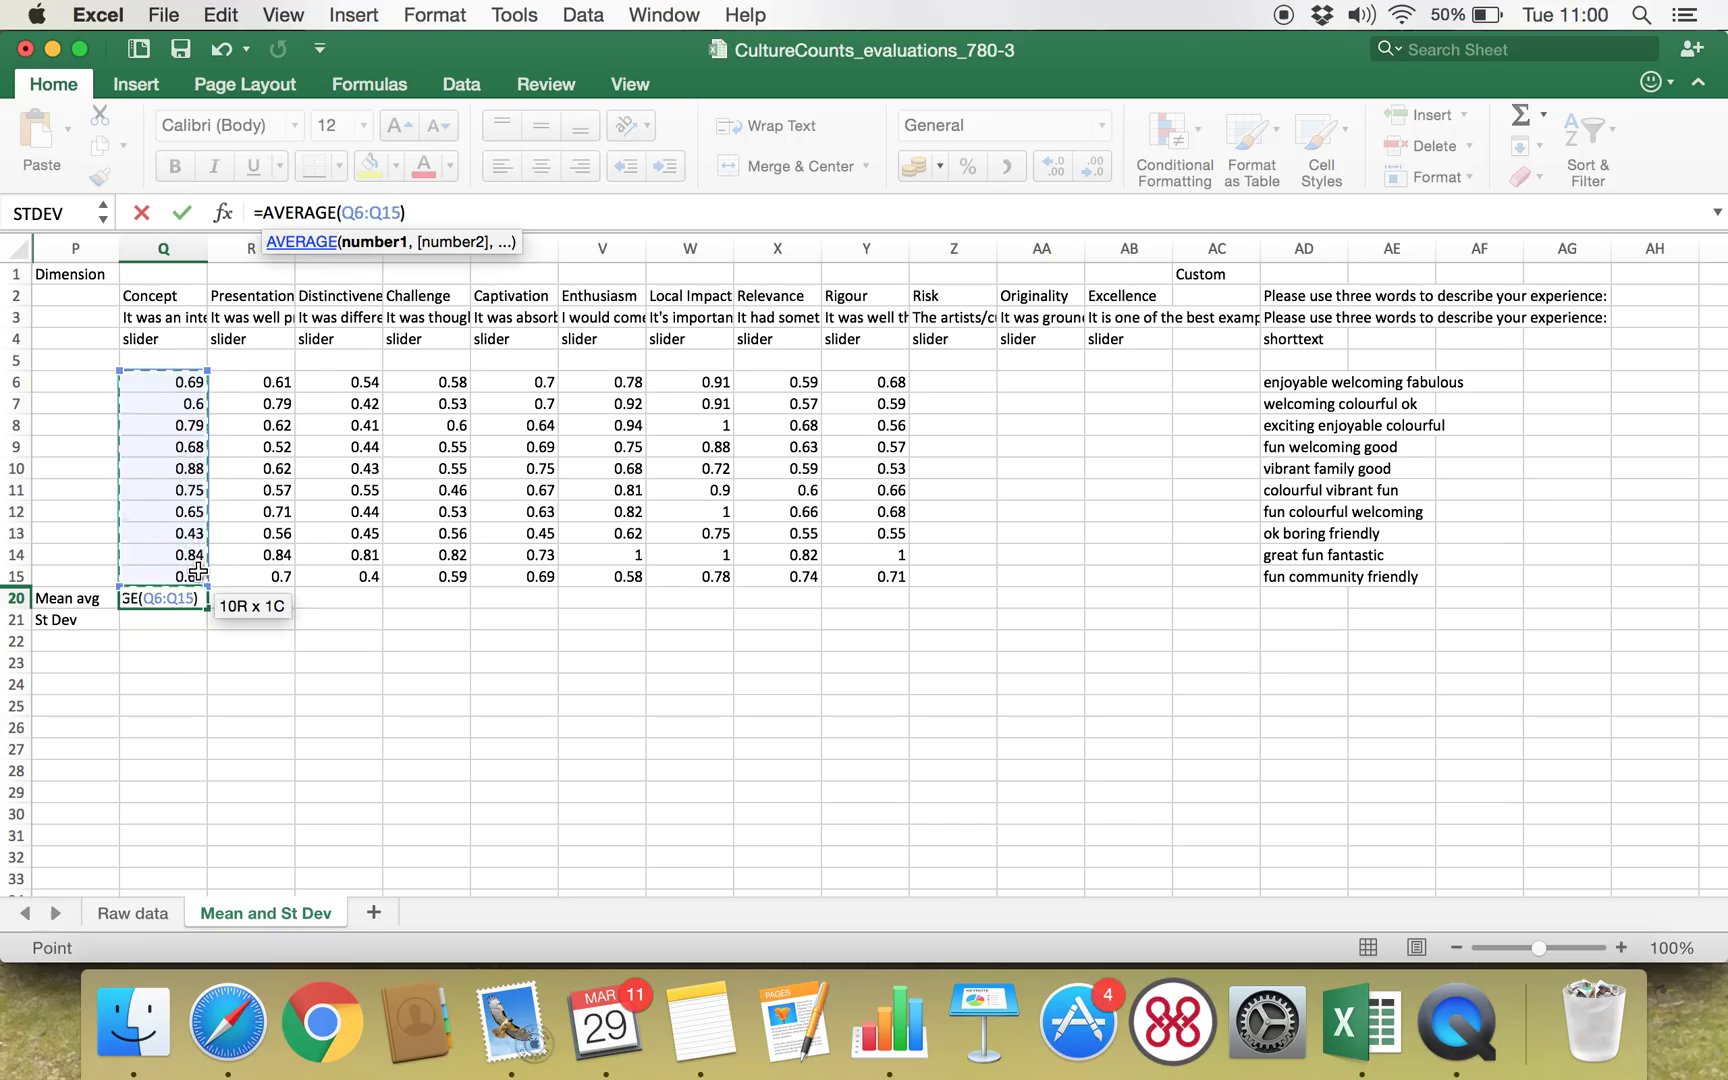
pyautogui.press('Return')
pyautogui.click(248, 668)
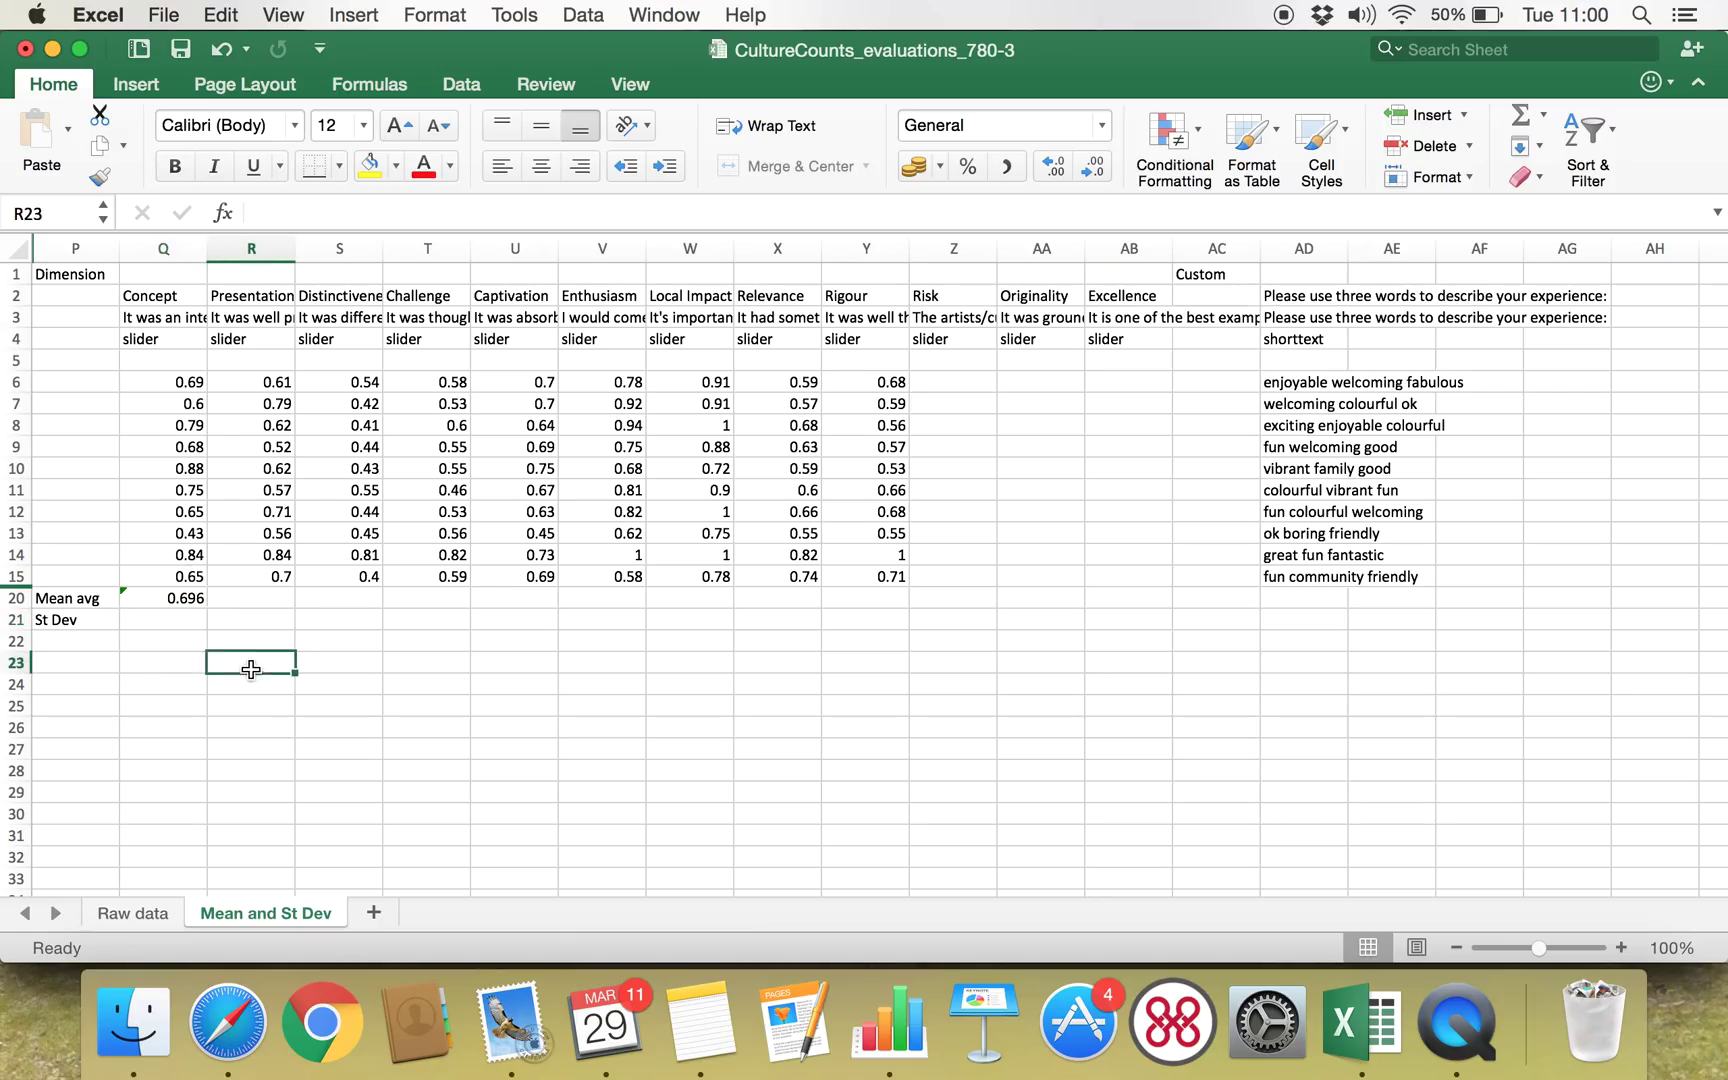
# - Fill the mean formula from Q20 across to Y20 to cover the dimensions through Rigour
pyautogui.click(174, 600)
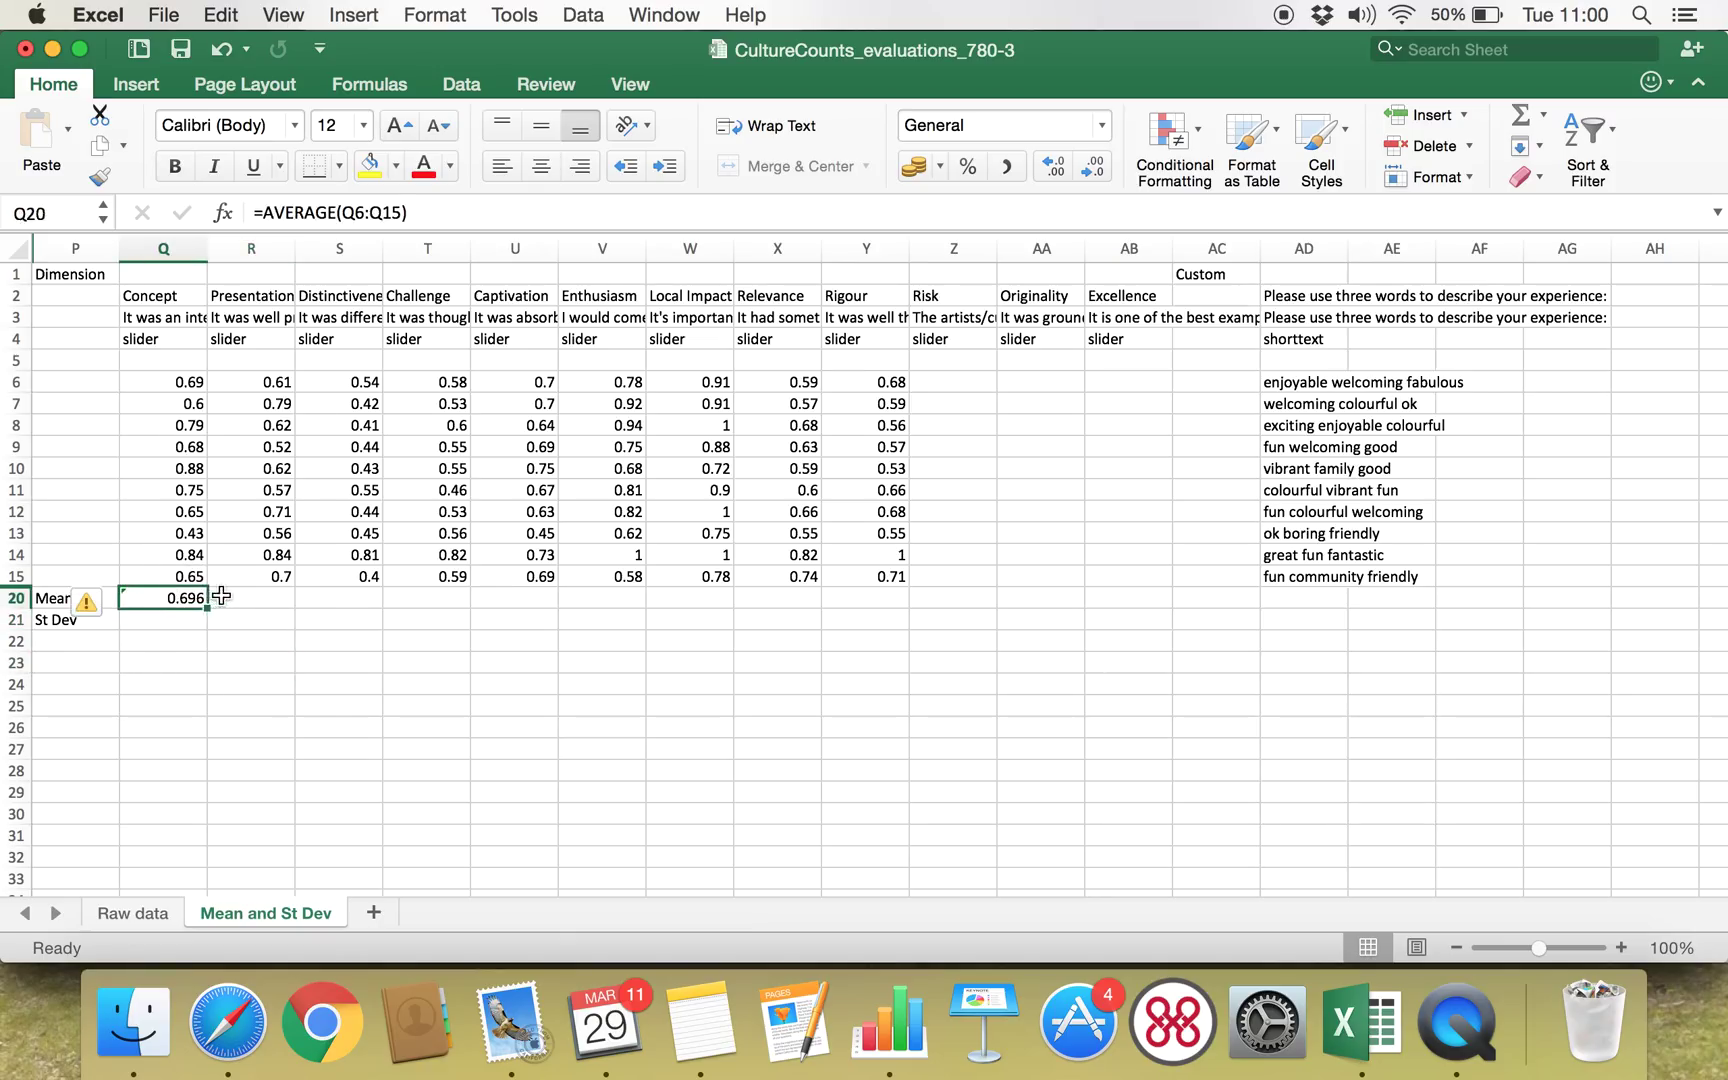
pyautogui.moveTo(206, 610); pyautogui.dragTo(893, 606)
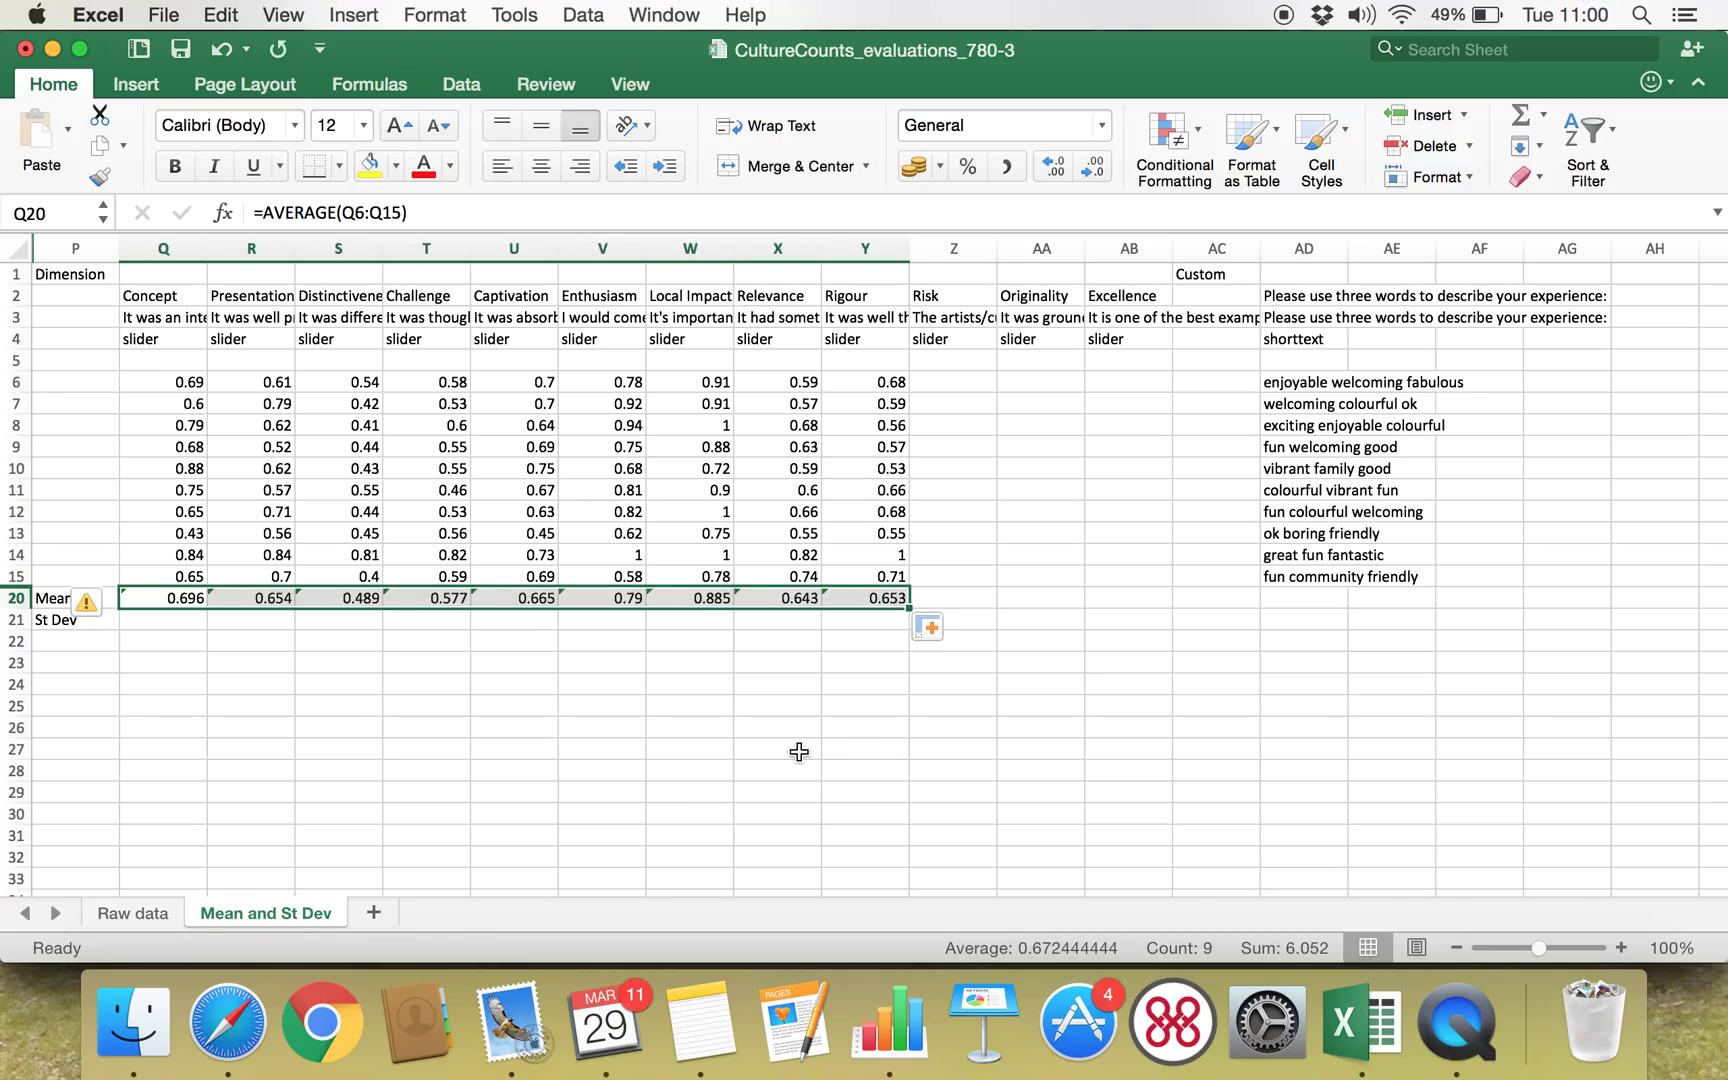
pyautogui.click(362, 646)
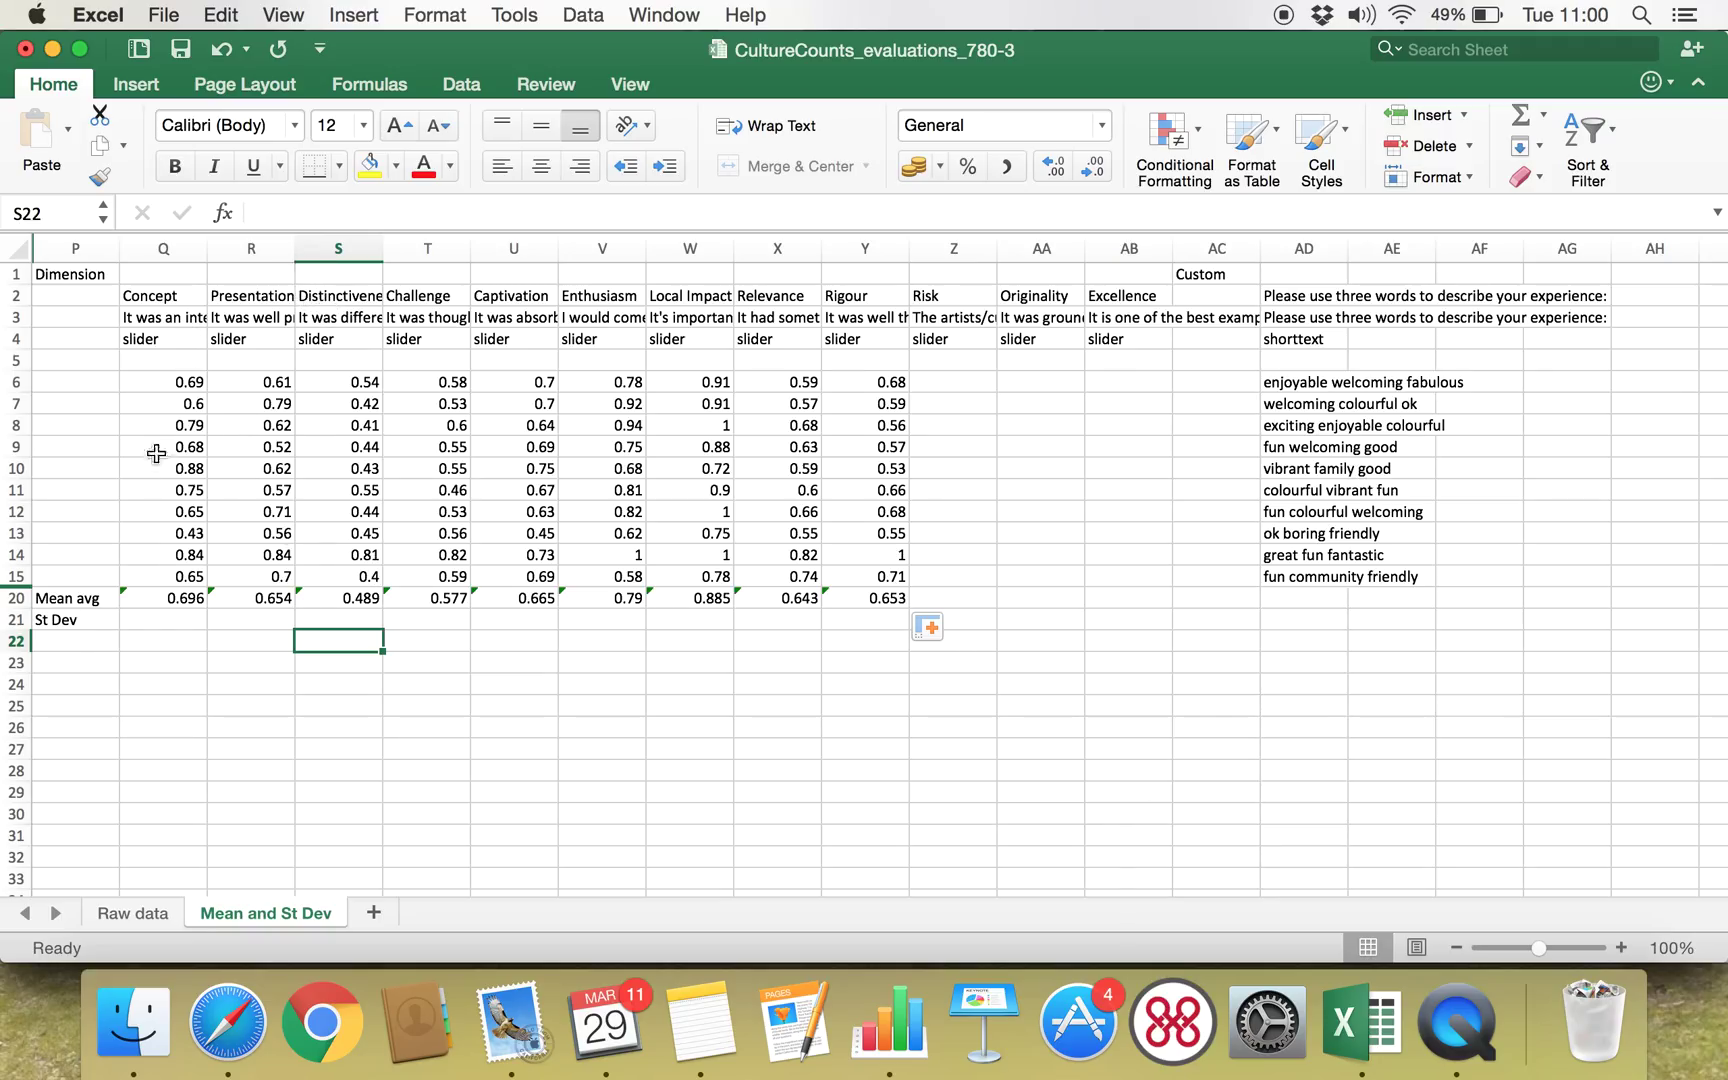
# - Calculate the standard deviation of the Concept scores in Q21 with the STDEV function over Q6:Q15
pyautogui.click(177, 616)
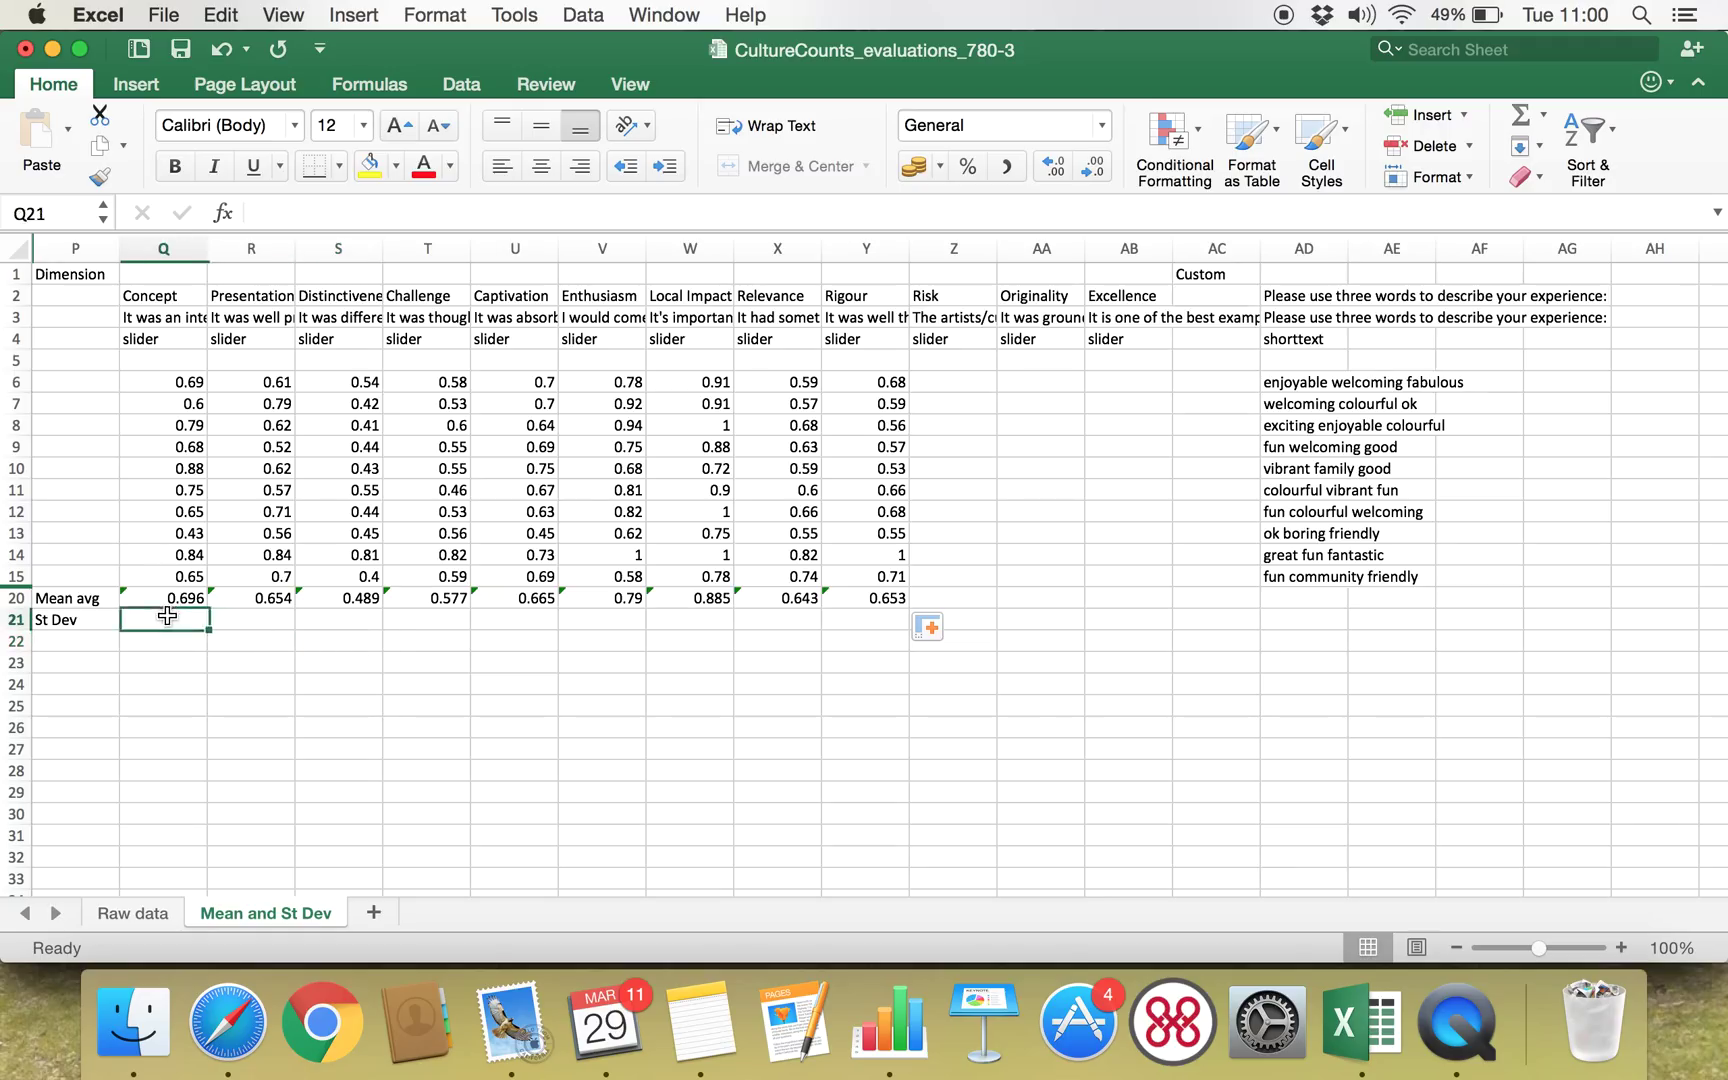
pyautogui.click(384, 212)
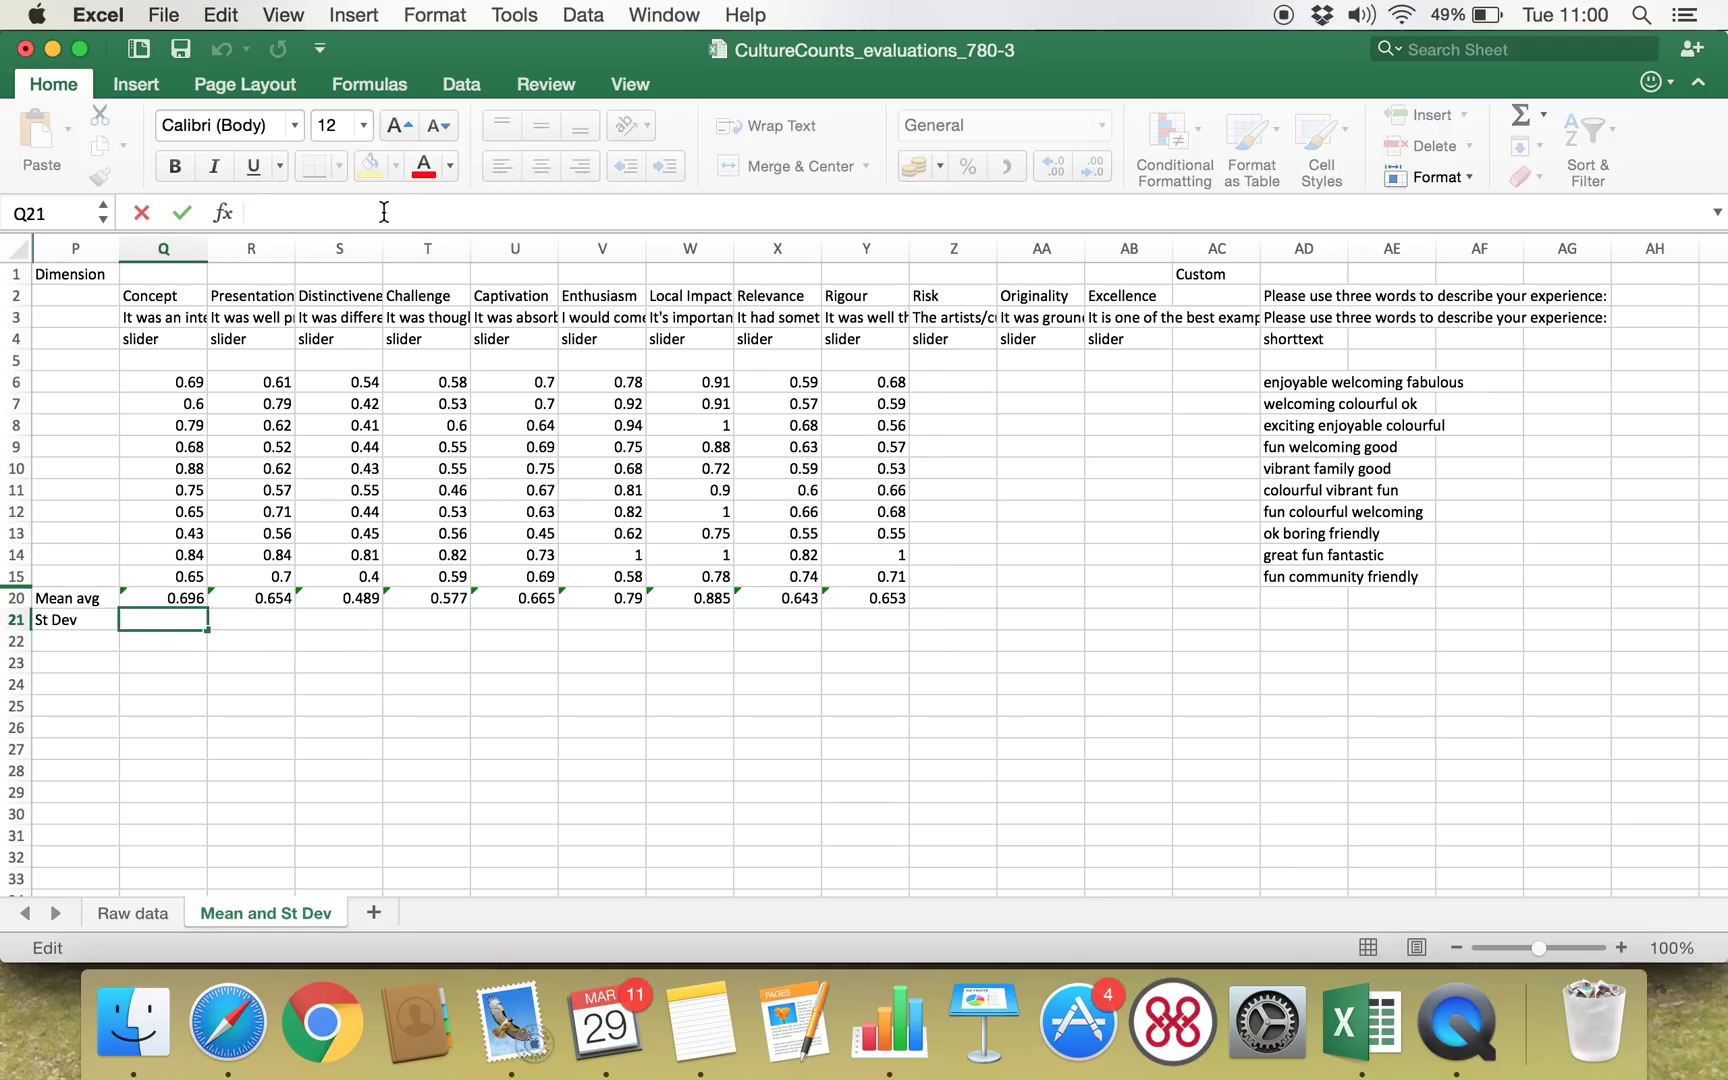
pyautogui.write('=st')
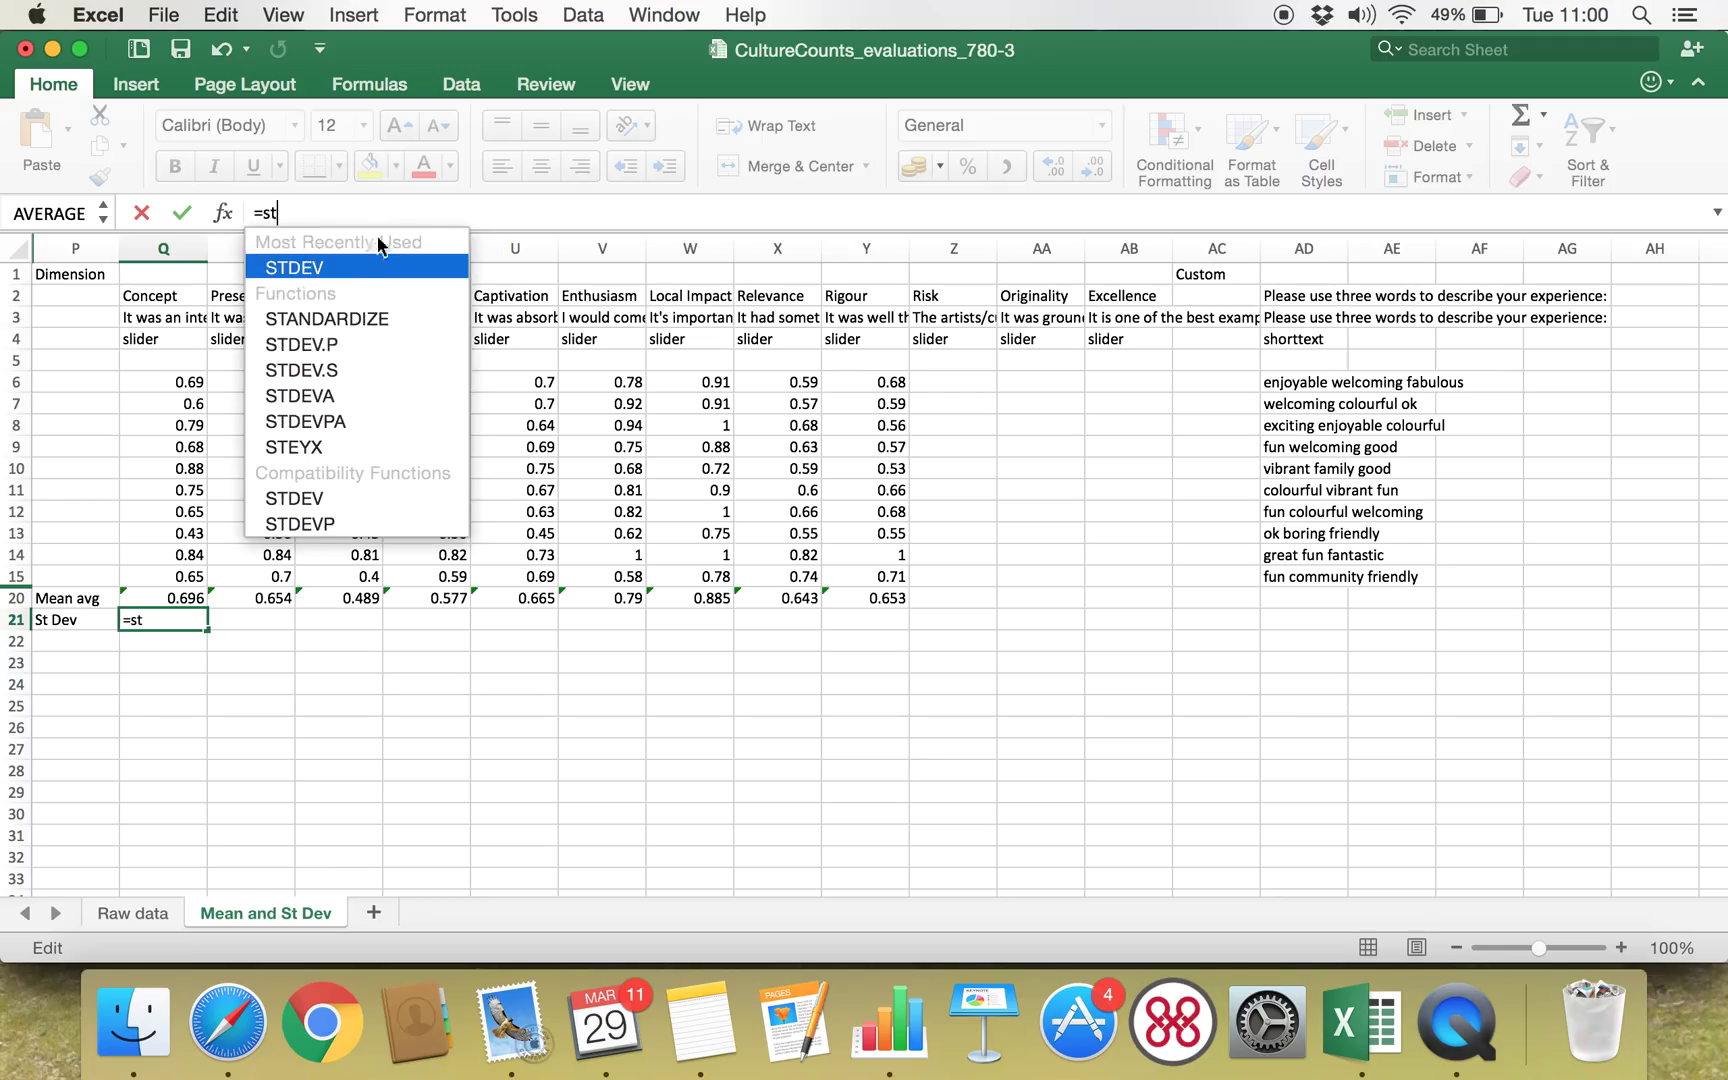
pyautogui.doubleClick(335, 270)
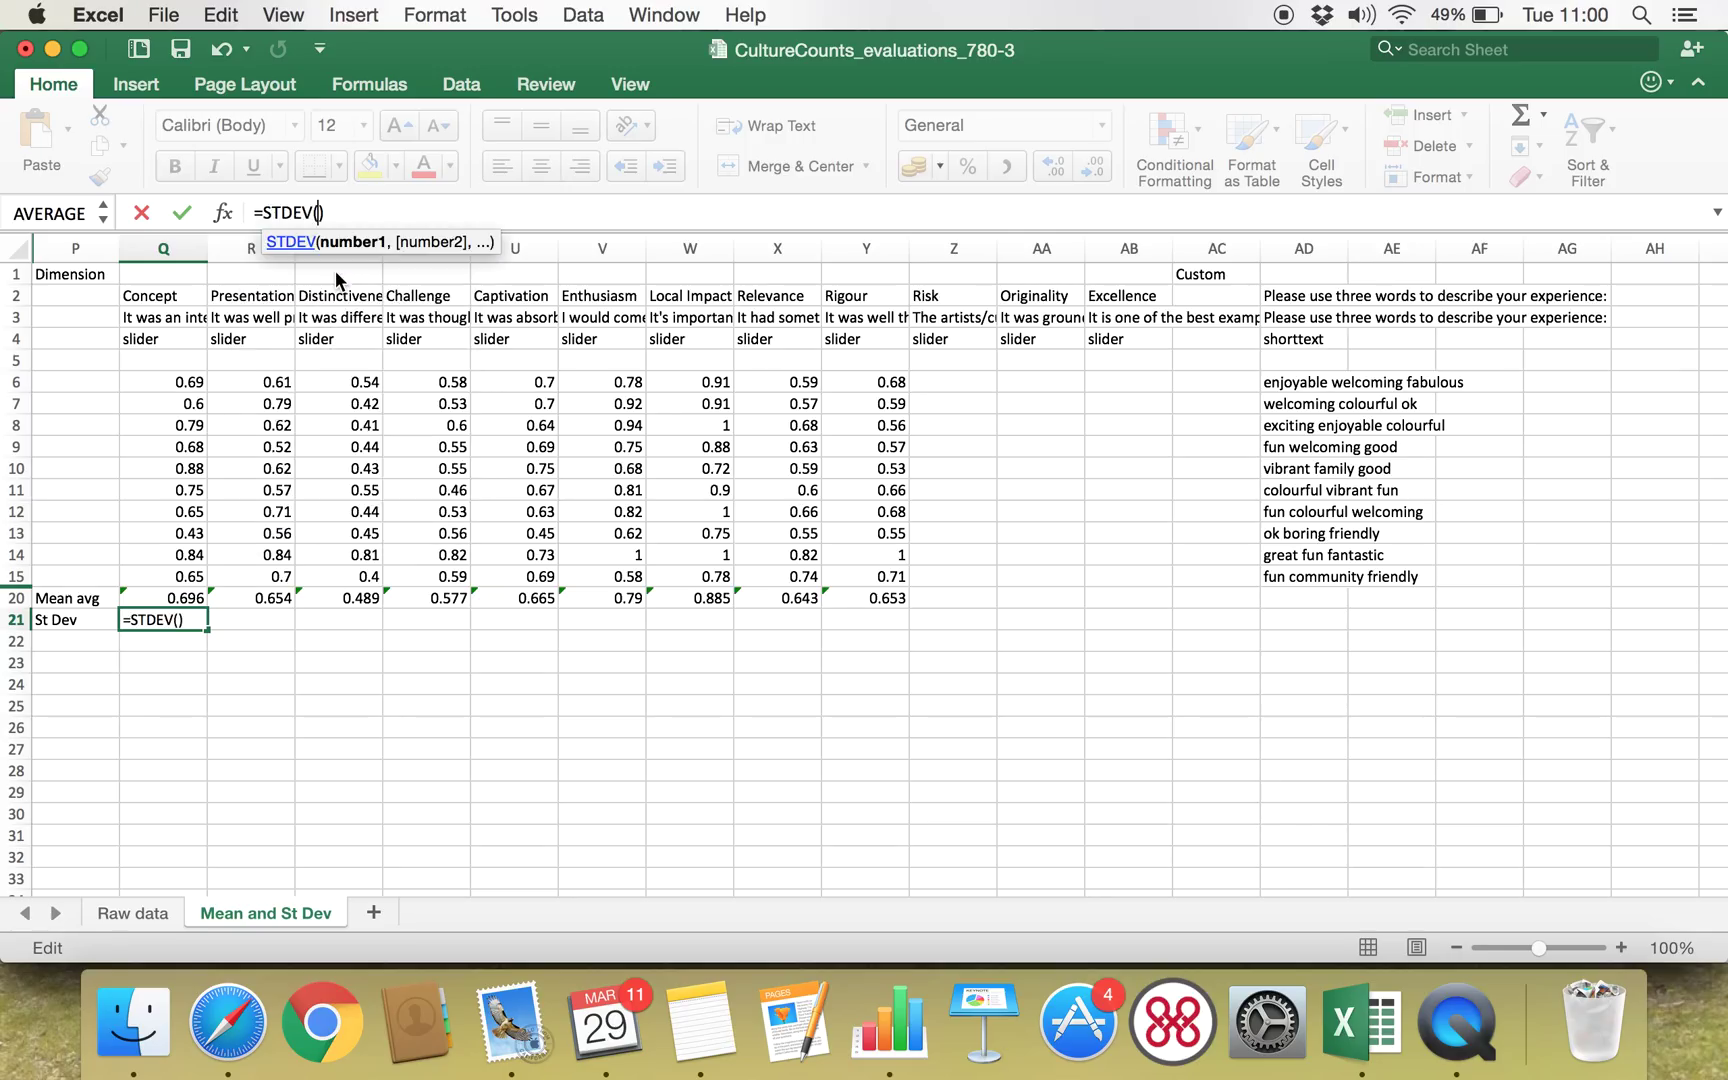
pyautogui.click(183, 383)
pyautogui.moveTo(183, 383); pyautogui.dragTo(166, 572)
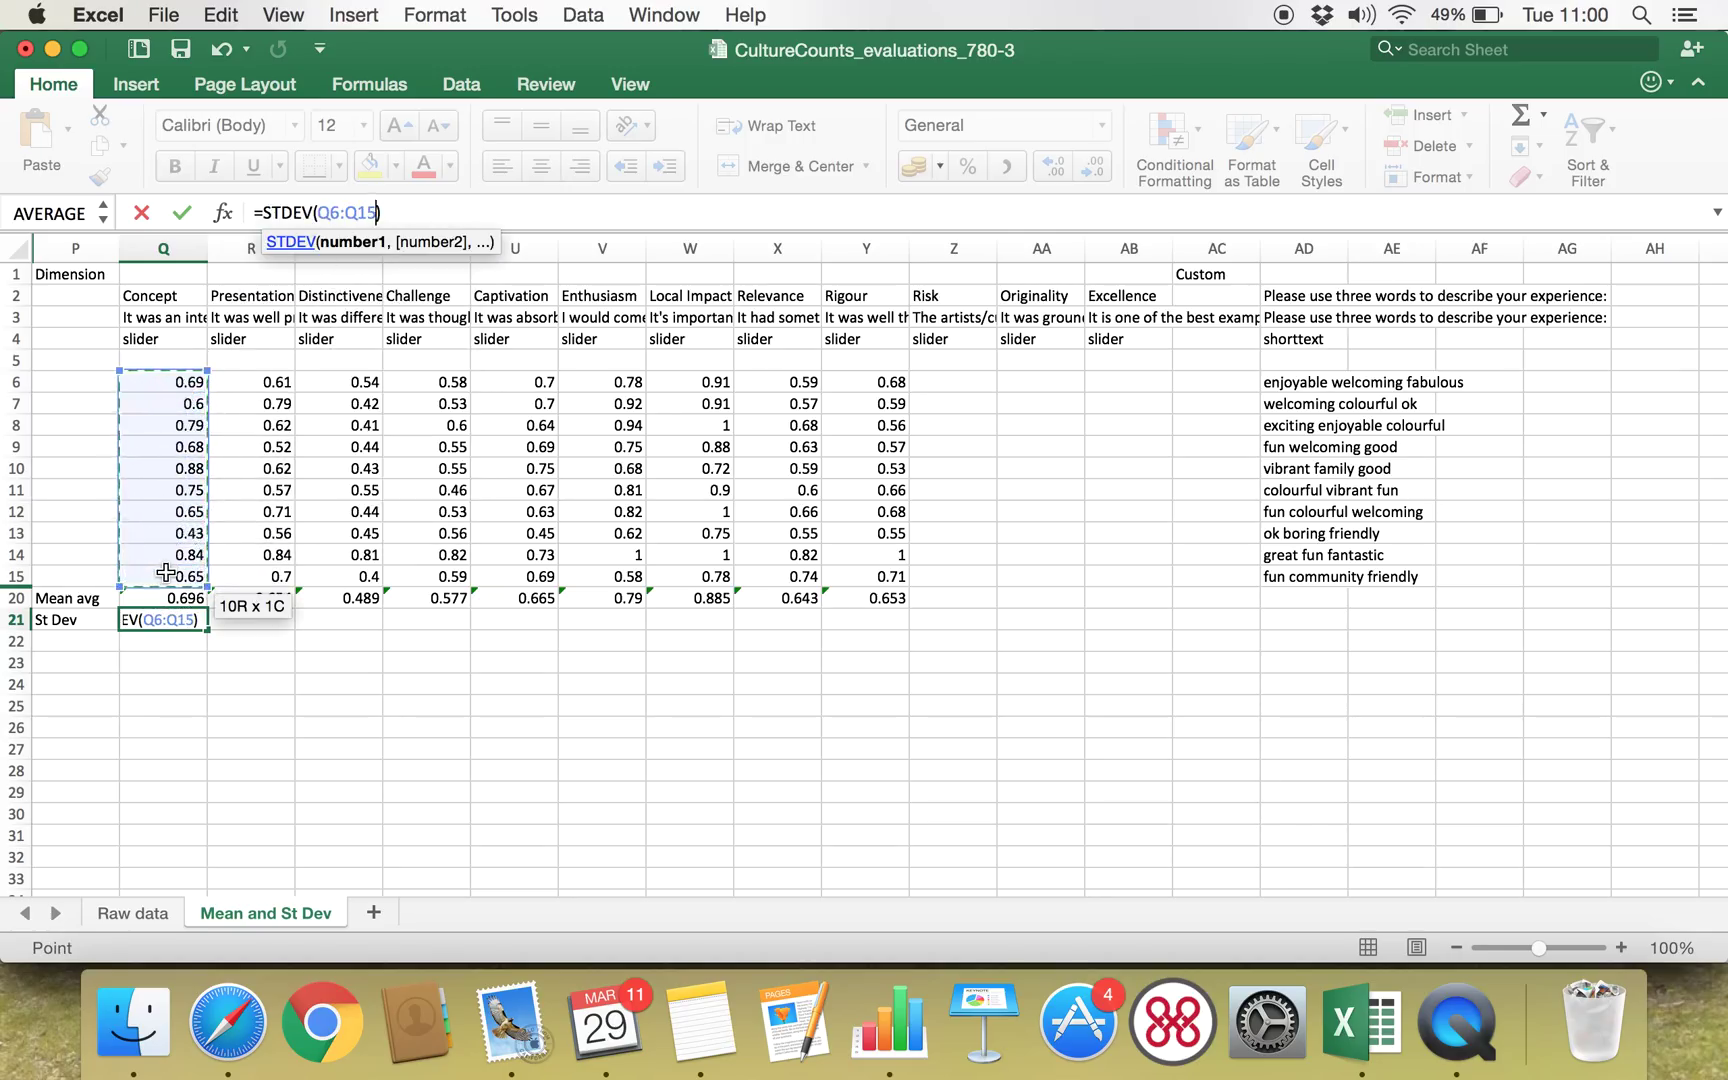
pyautogui.press('Return')
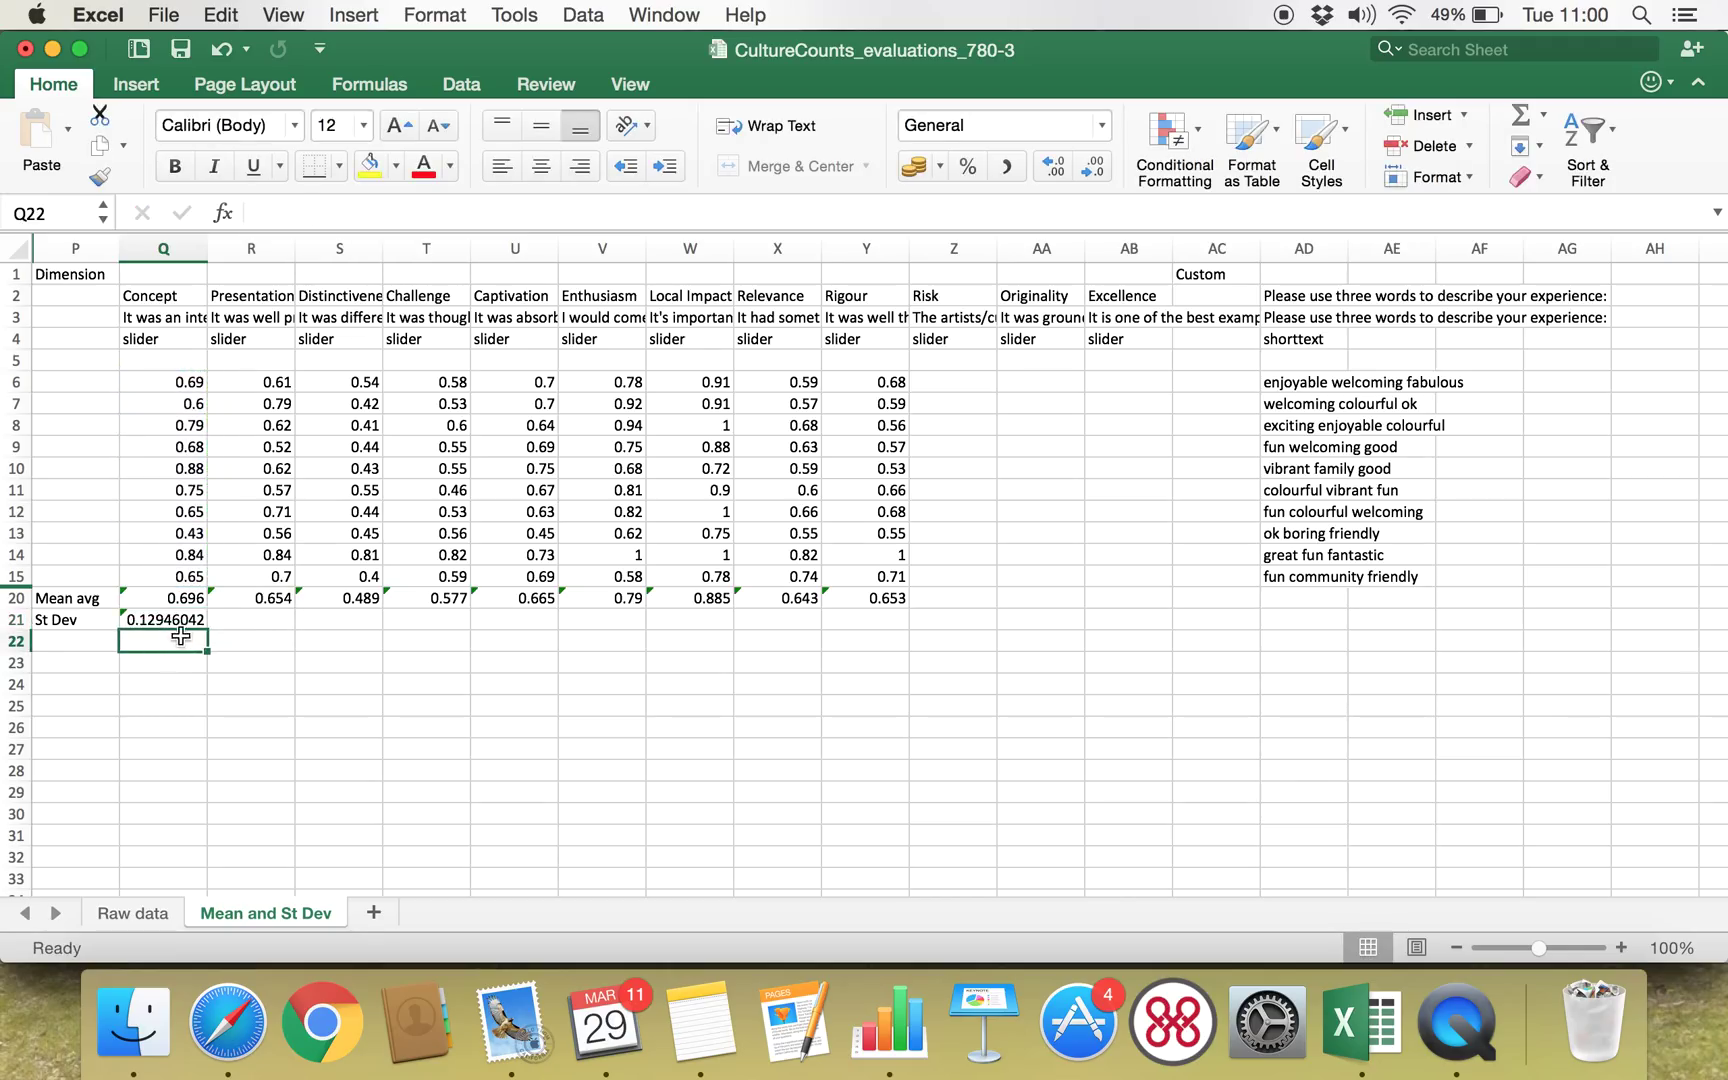
# - Fill the standard deviation formula from Q21 across to Y21 for the dimensions through Rigour
pyautogui.click(181, 622)
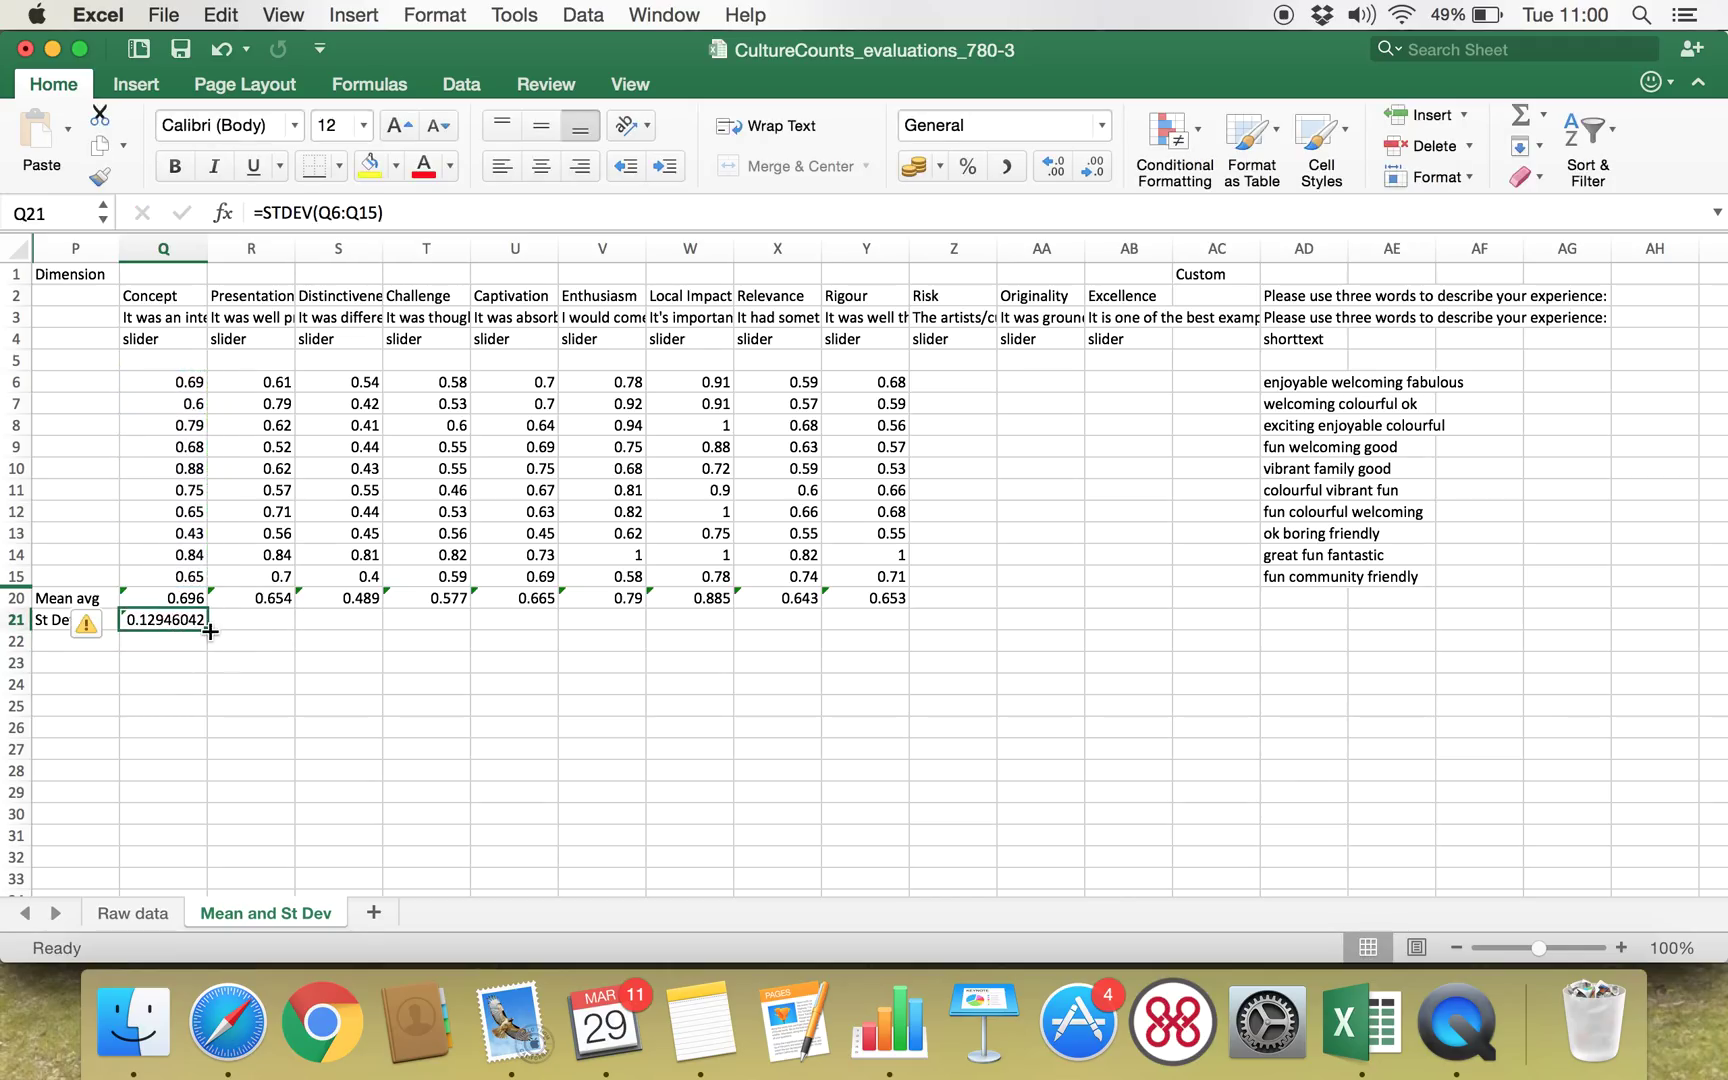
pyautogui.moveTo(210, 632); pyautogui.dragTo(888, 628)
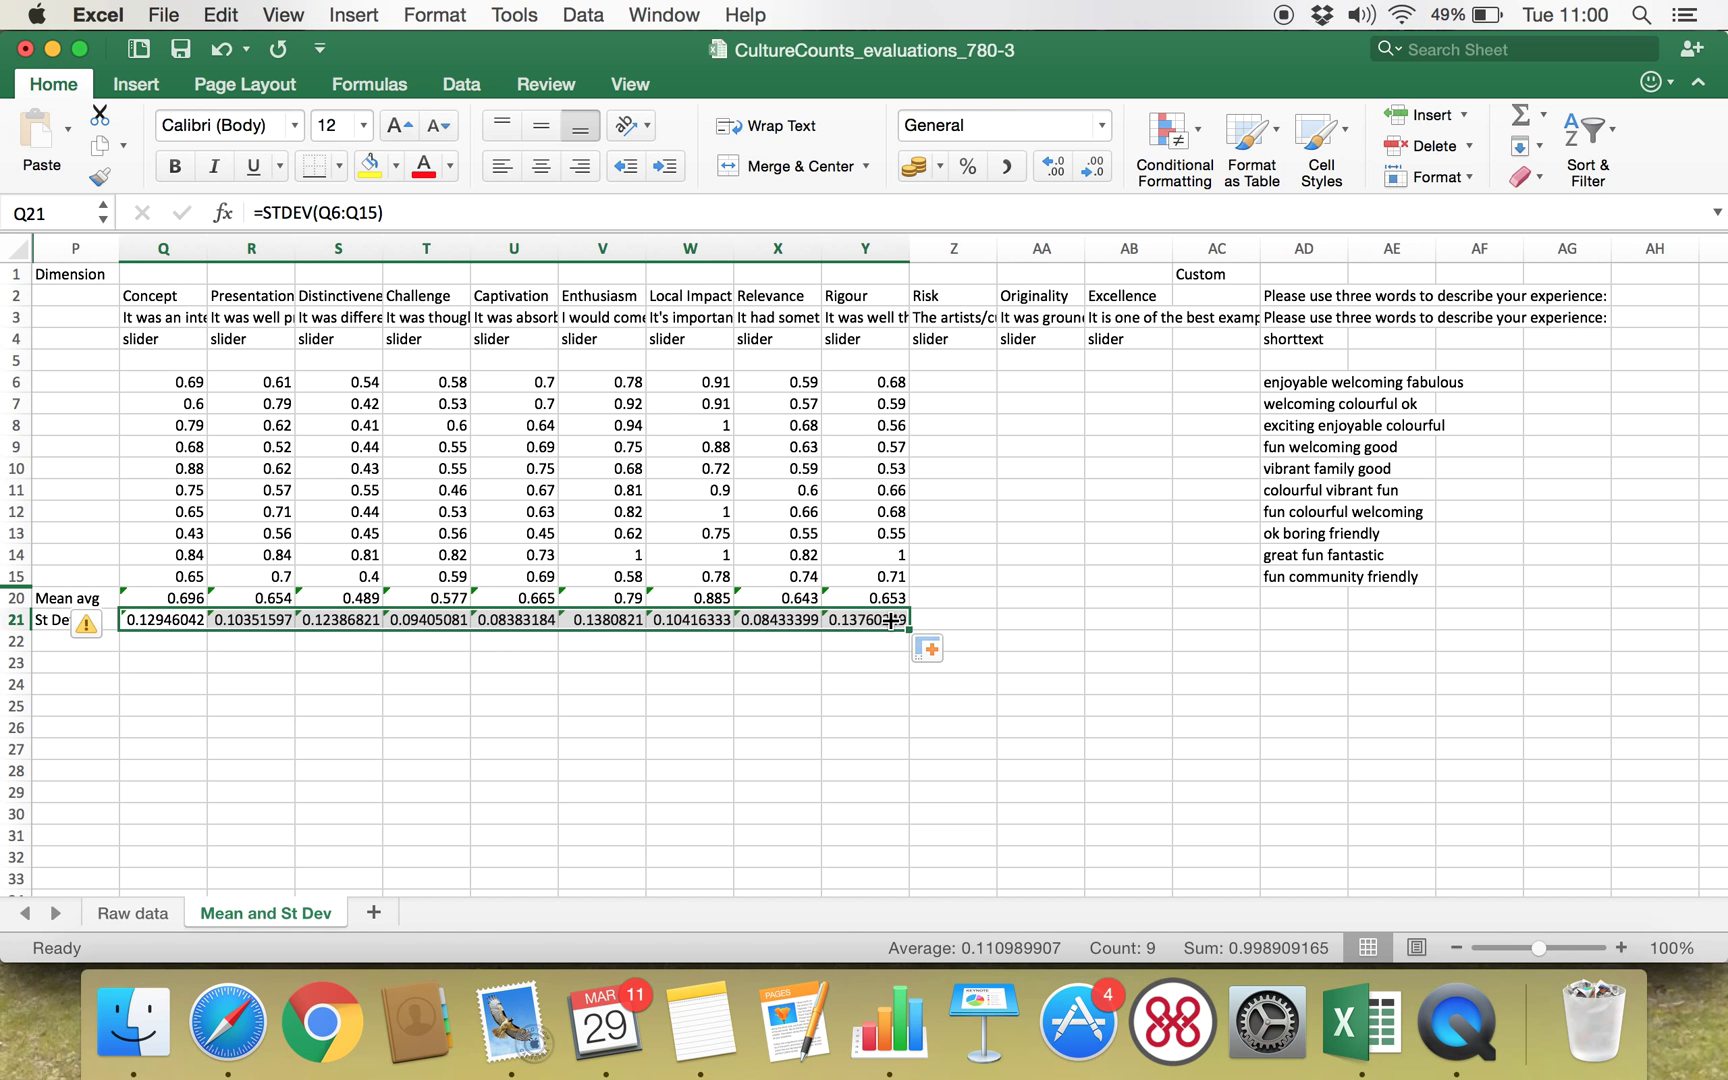
pyautogui.click(863, 686)
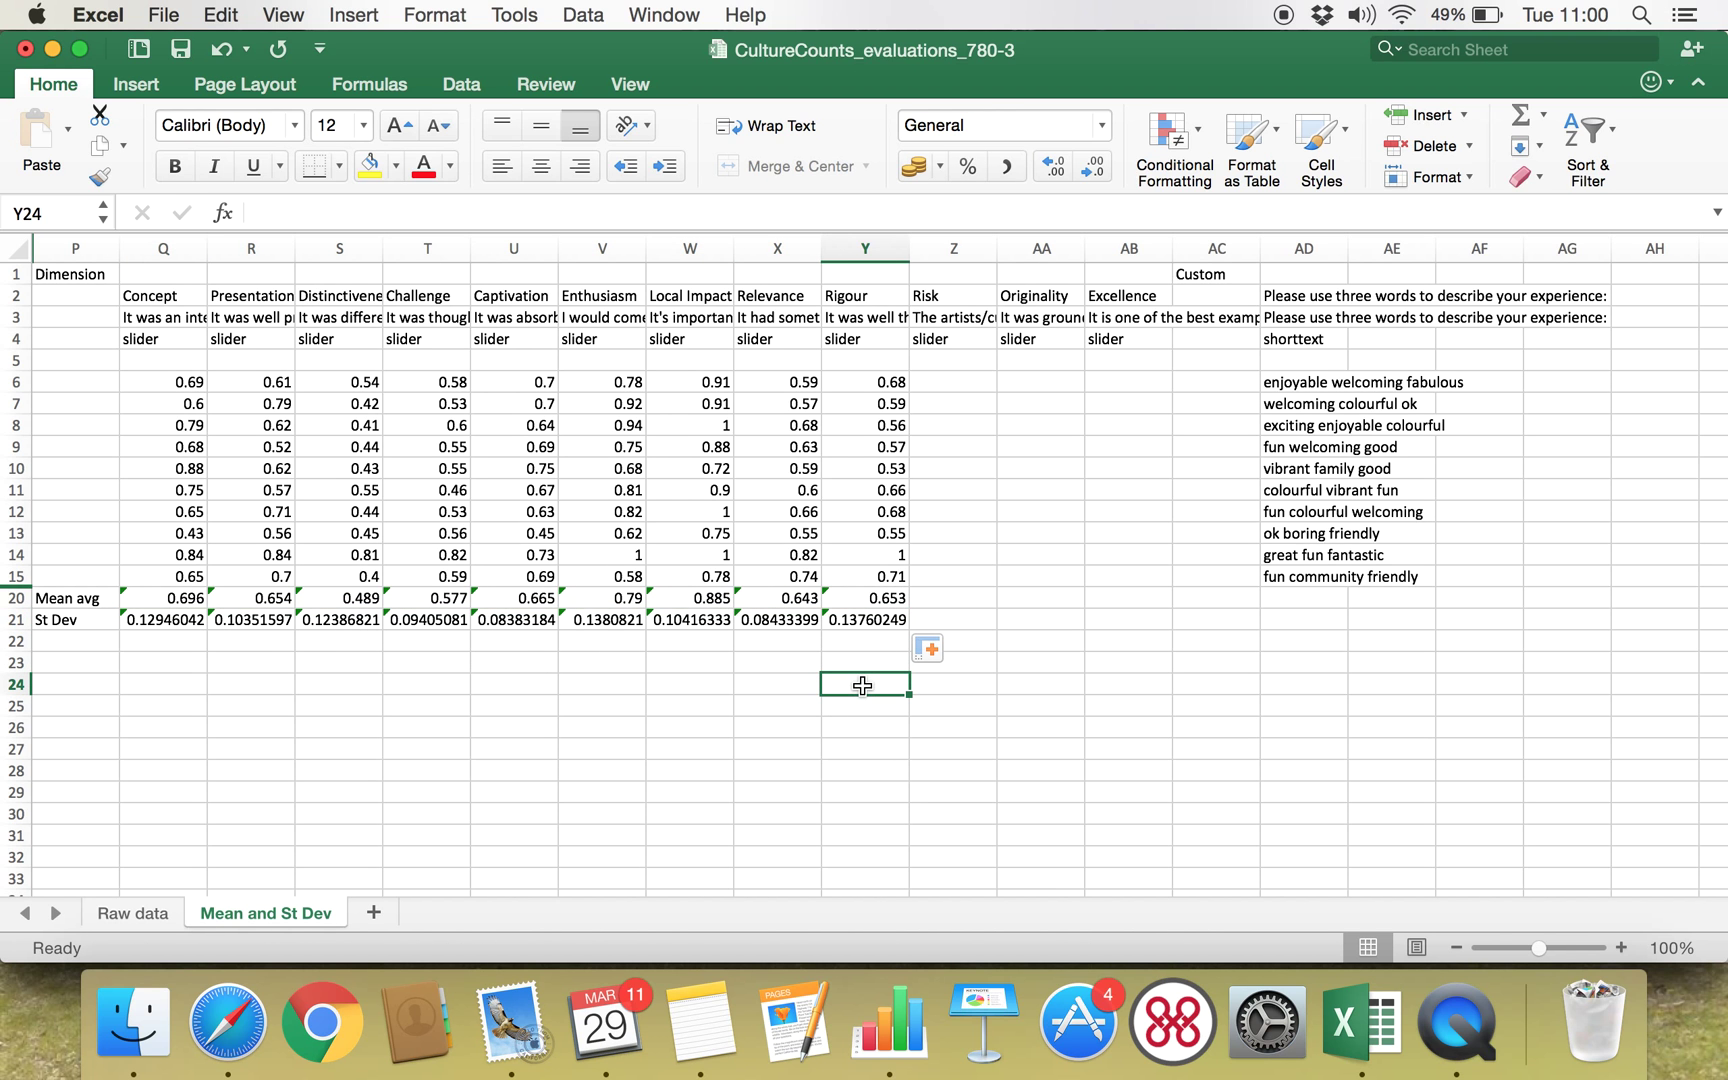
# - Examine the standard deviations of the Concept scores in Q21 and the Captivation scores in U21
pyautogui.click(168, 620)
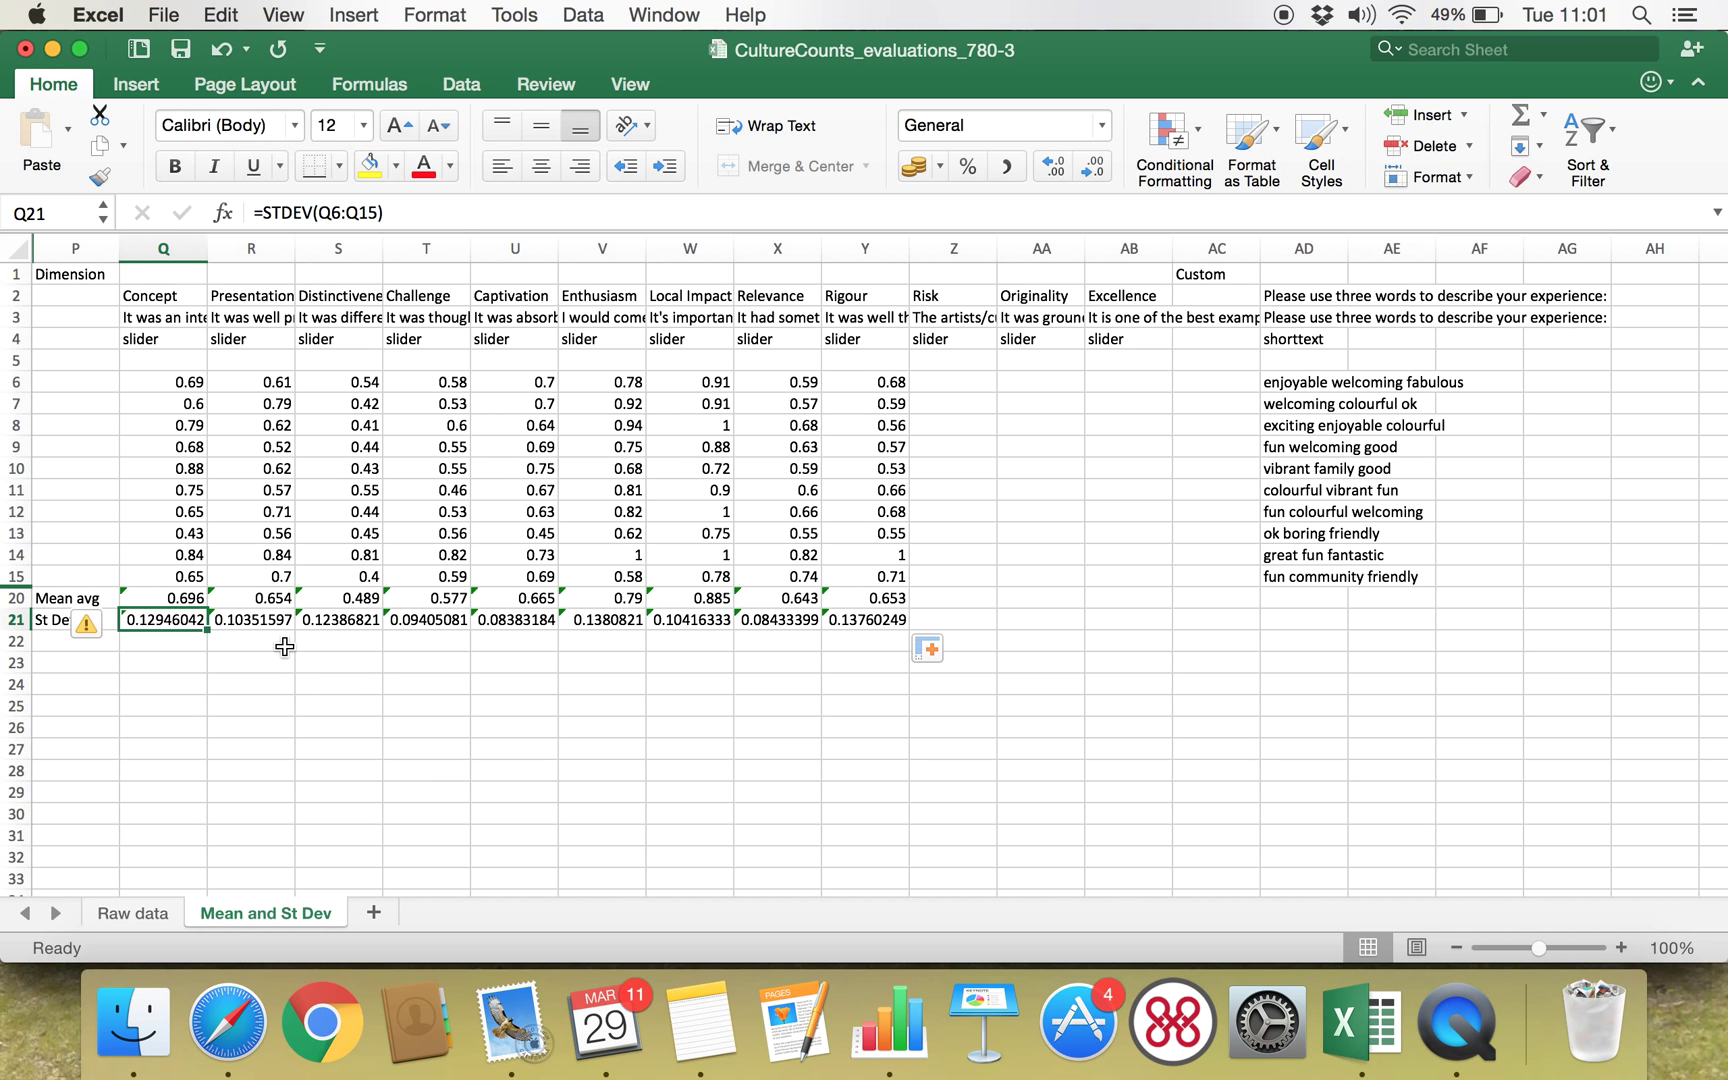
pyautogui.click(544, 621)
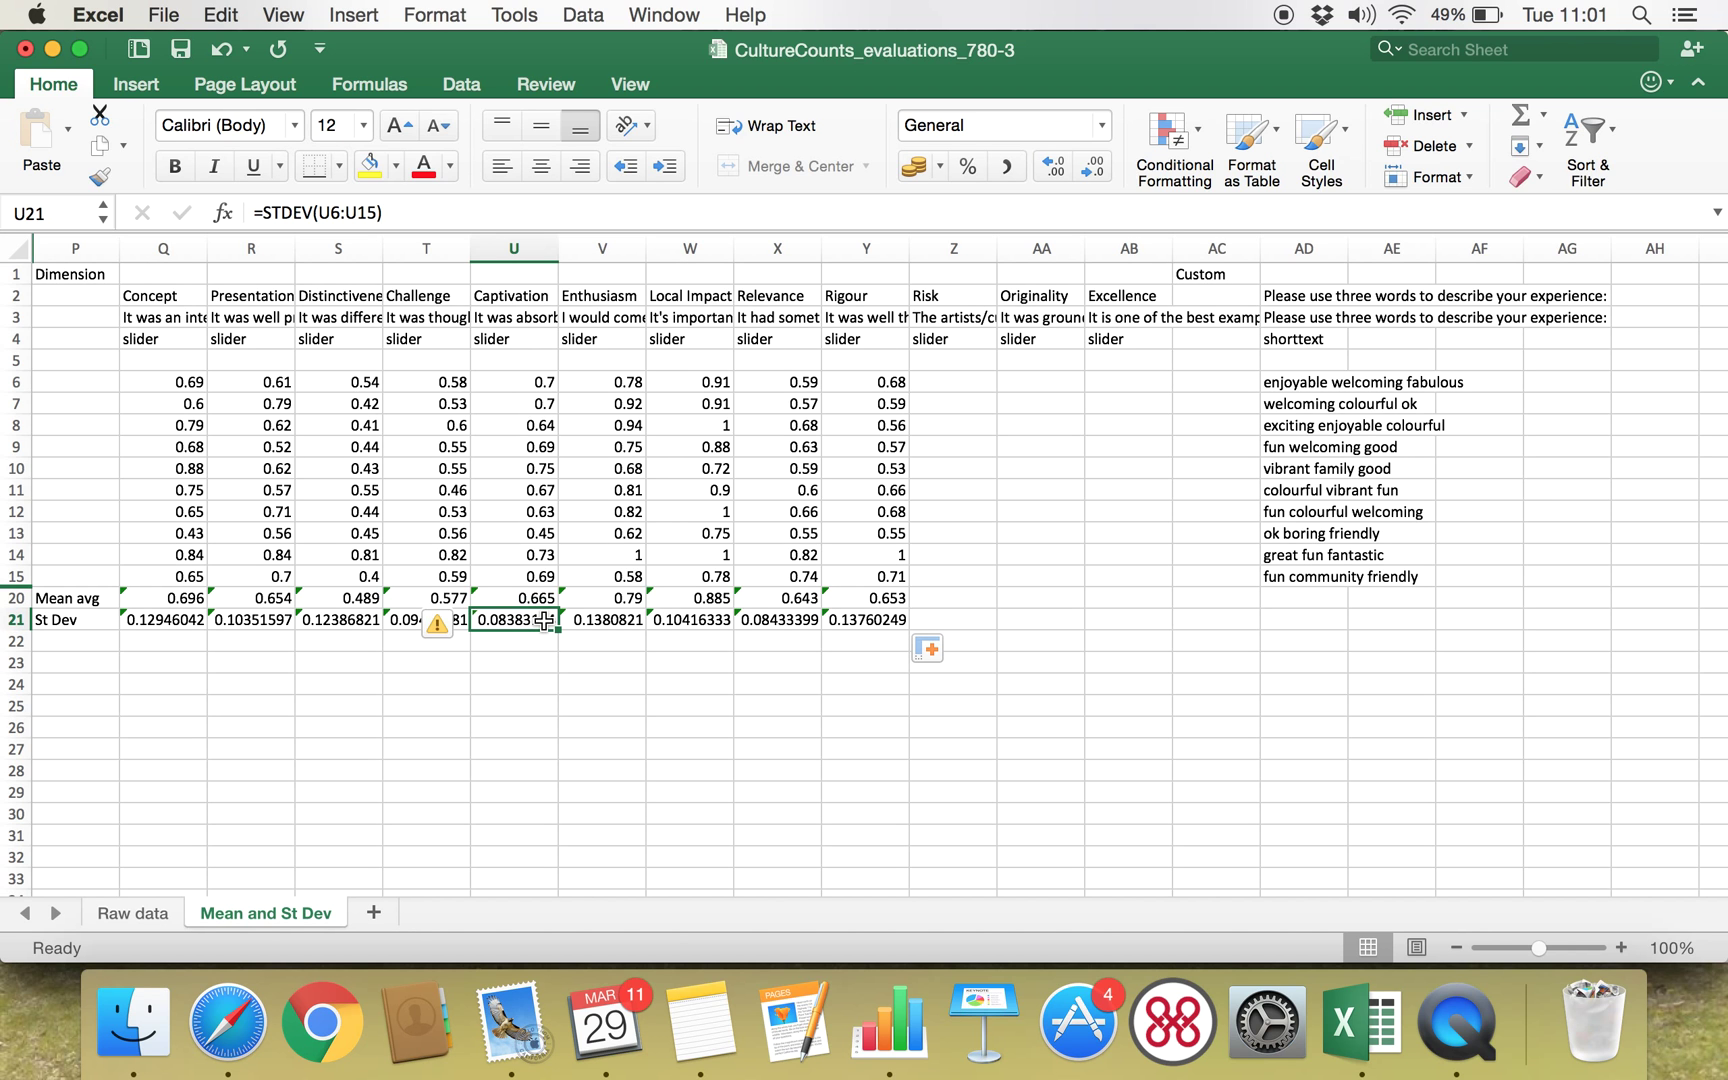
pyautogui.click(495, 722)
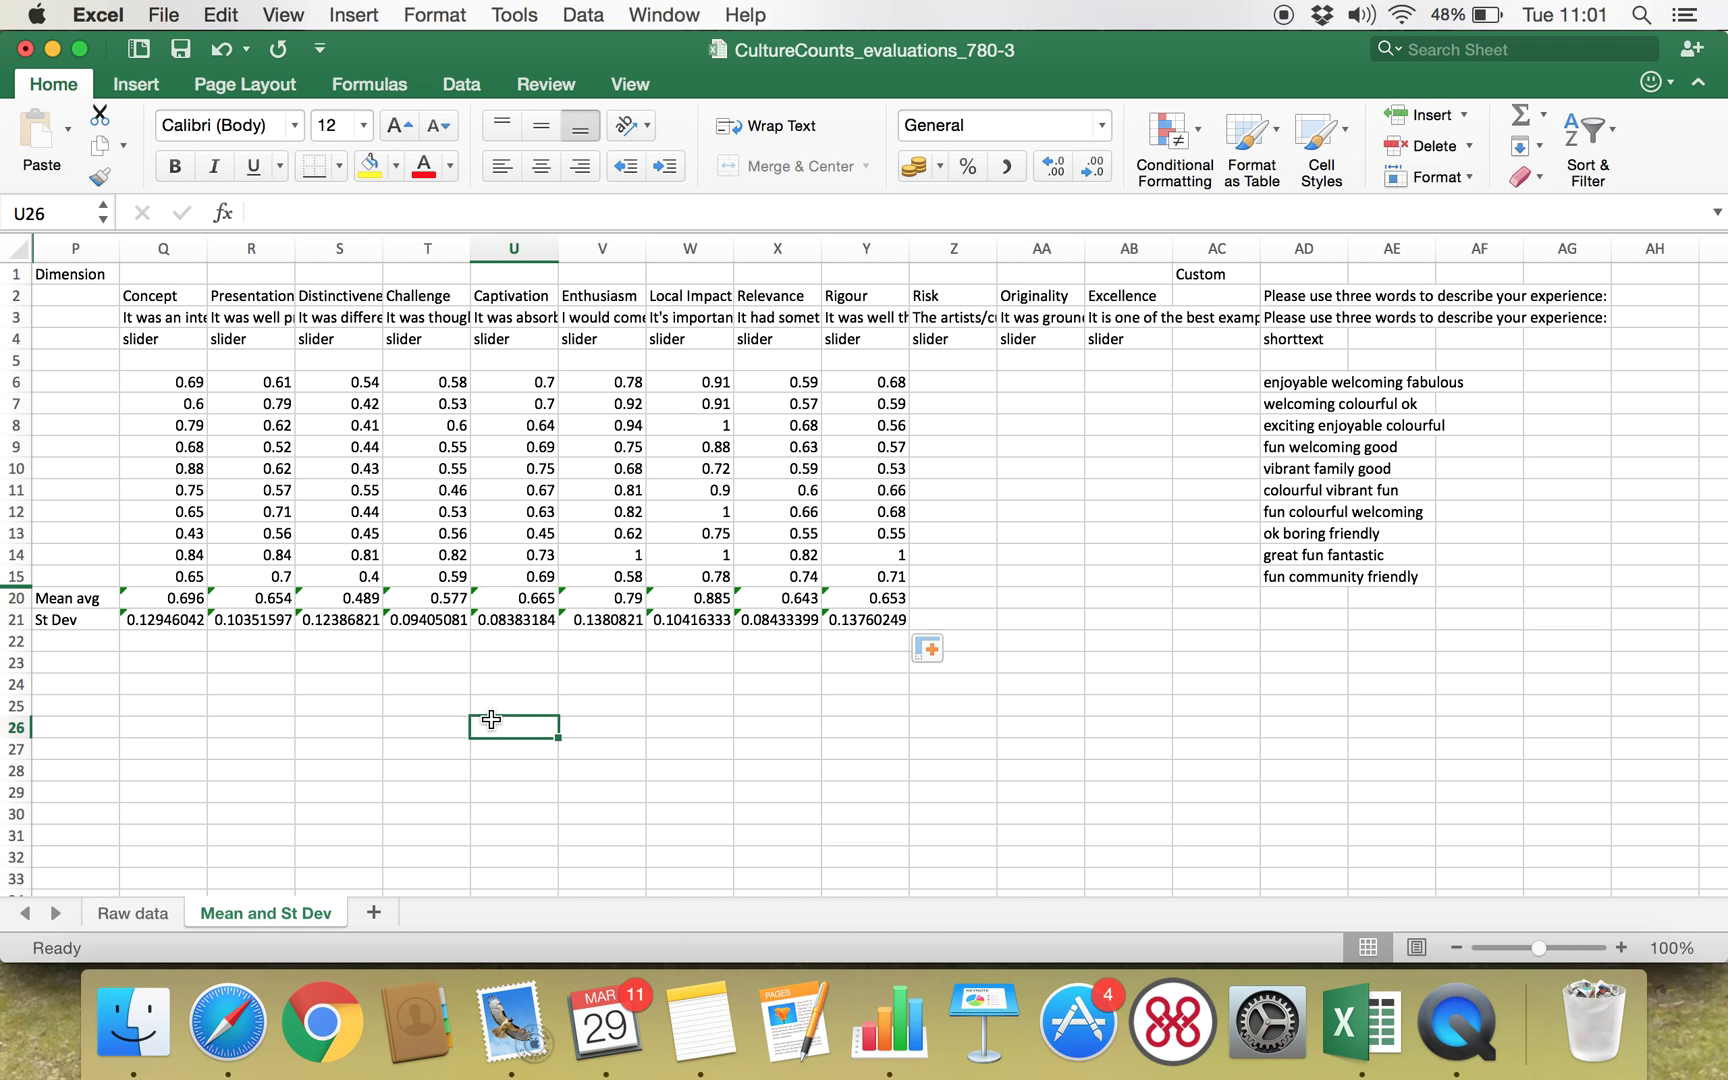
pyautogui.click(536, 619)
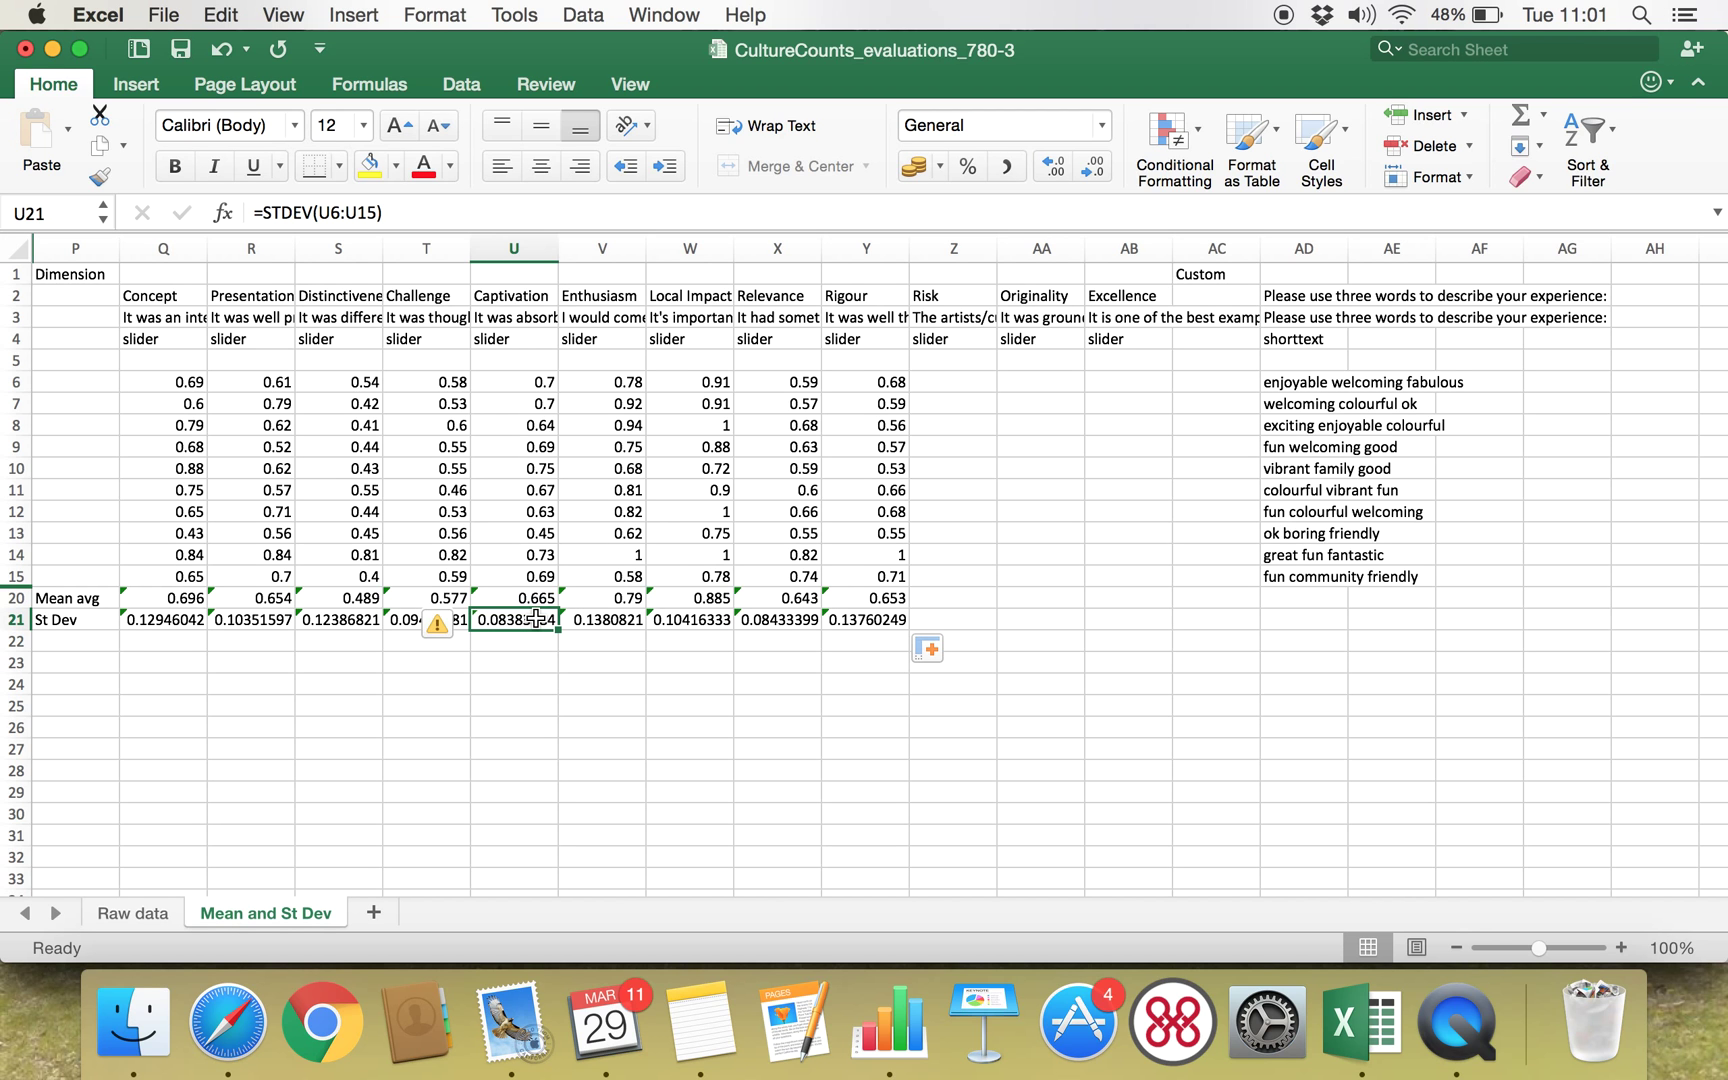
pyautogui.click(526, 698)
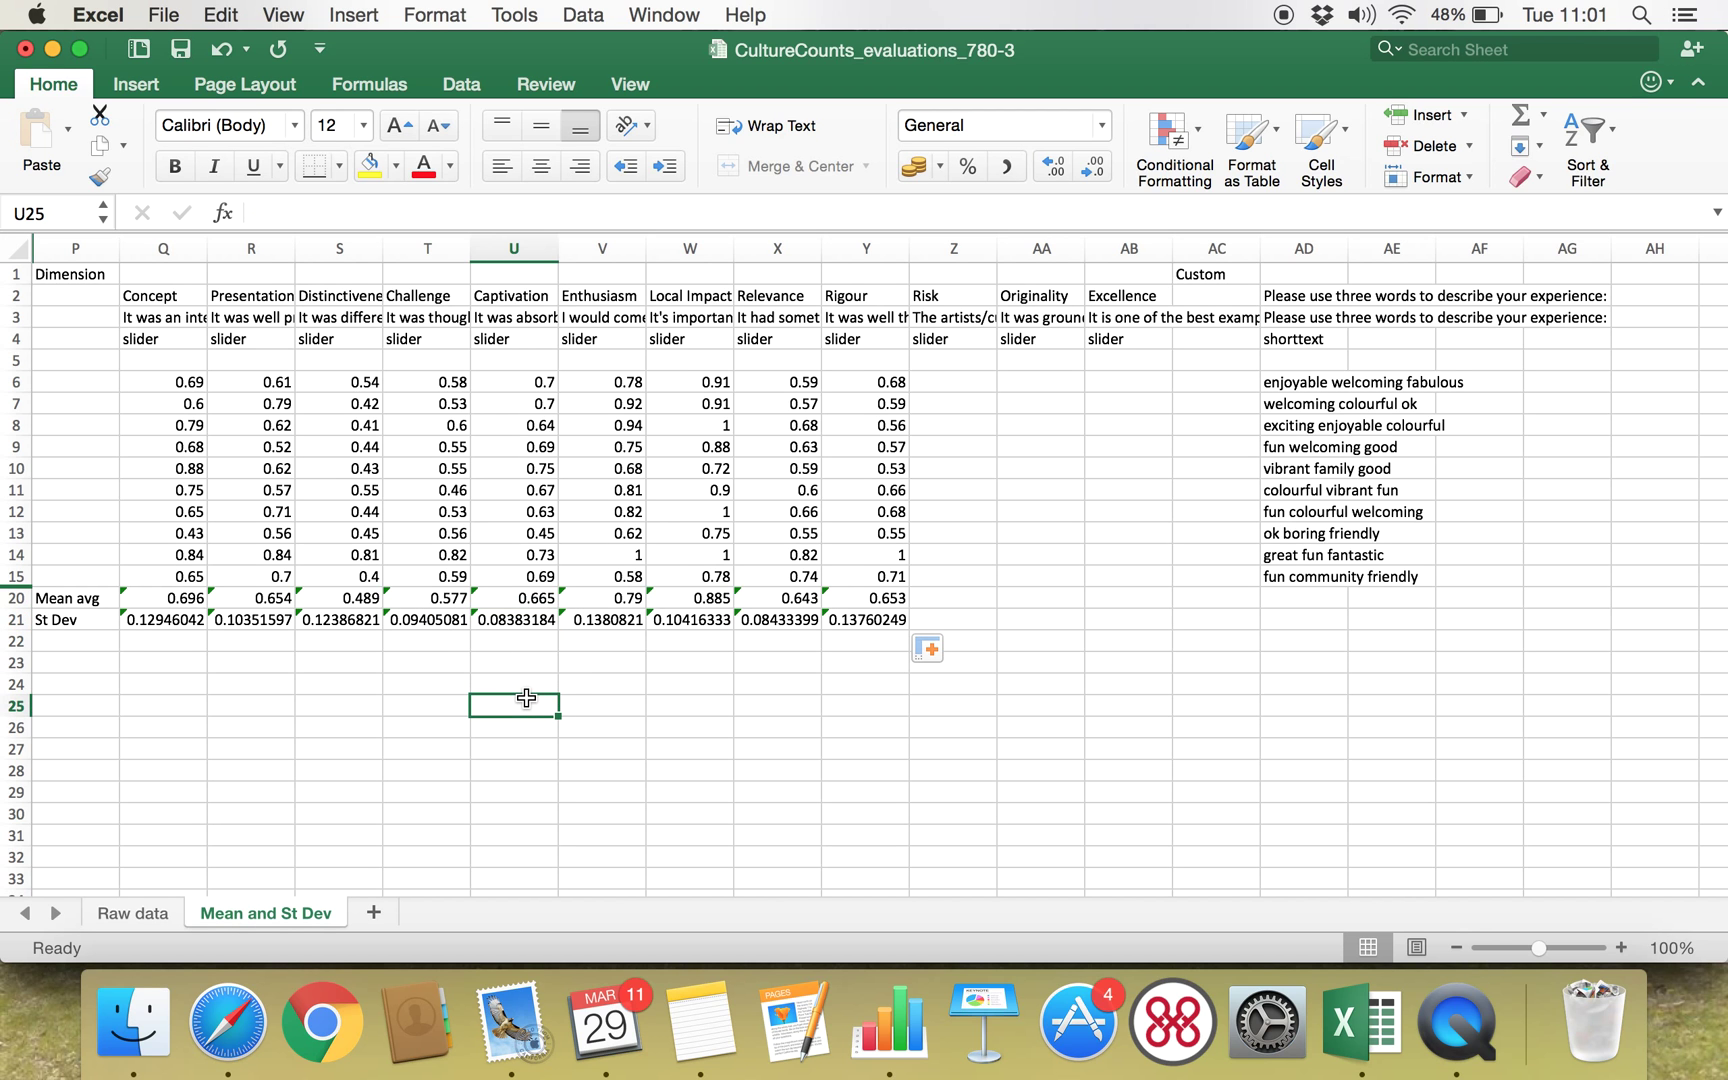